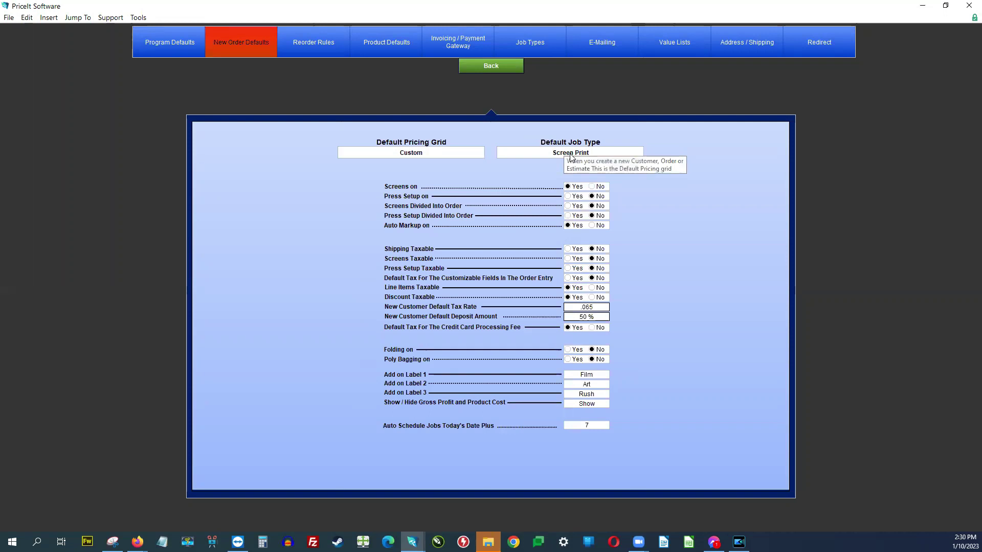
# Keep Screen Print as default job type and Custom as default pricing grid, then view Reorder Rules.
pyautogui.click(571, 154)
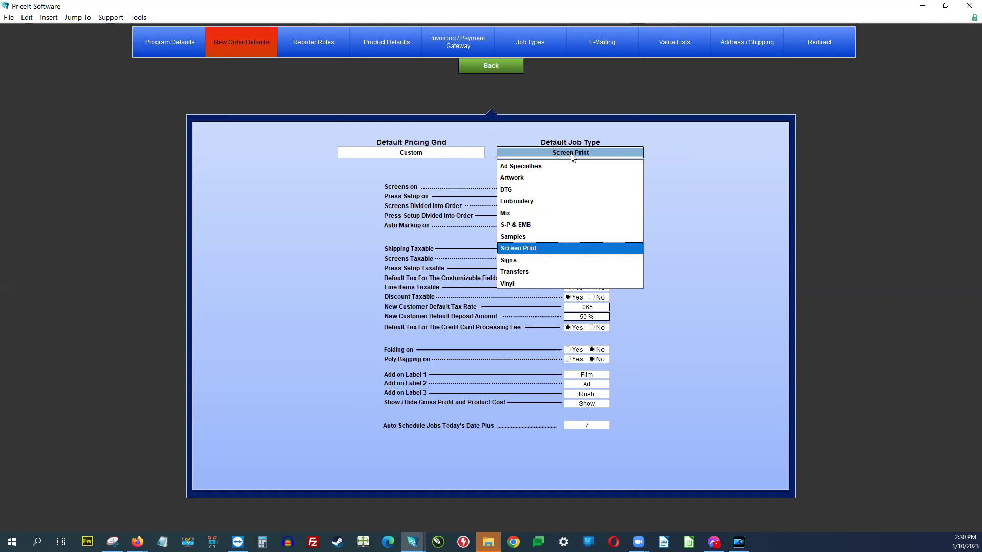
pyautogui.click(530, 202)
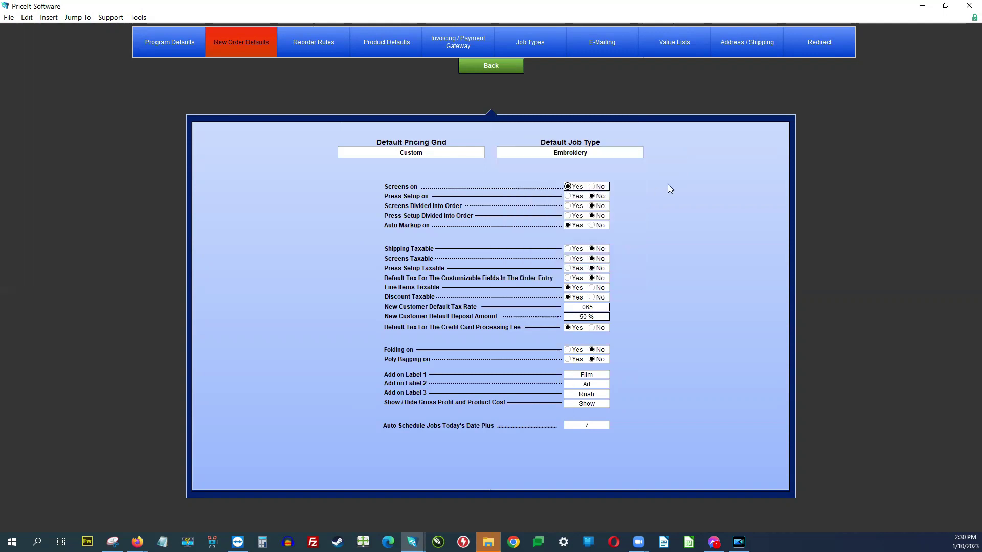
pyautogui.click(627, 153)
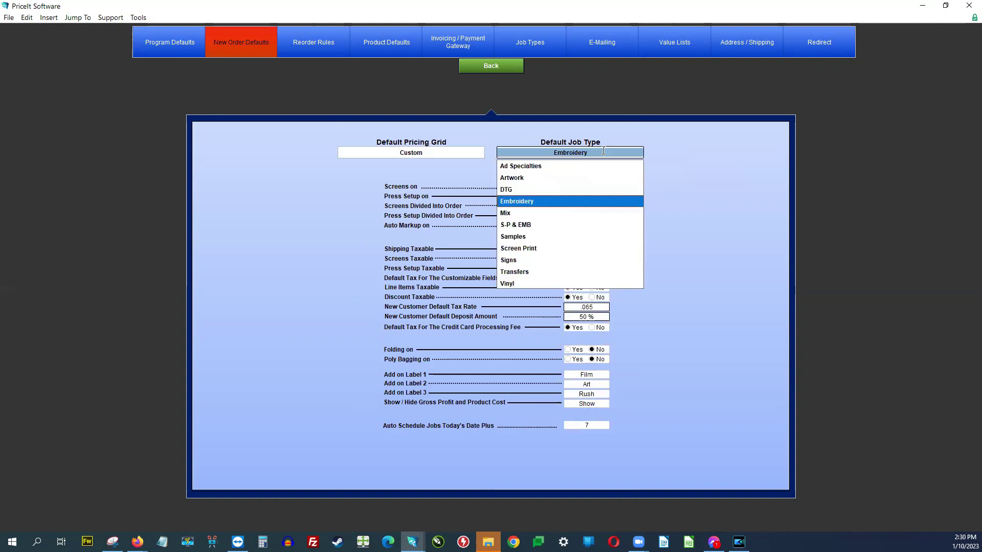
pyautogui.click(564, 249)
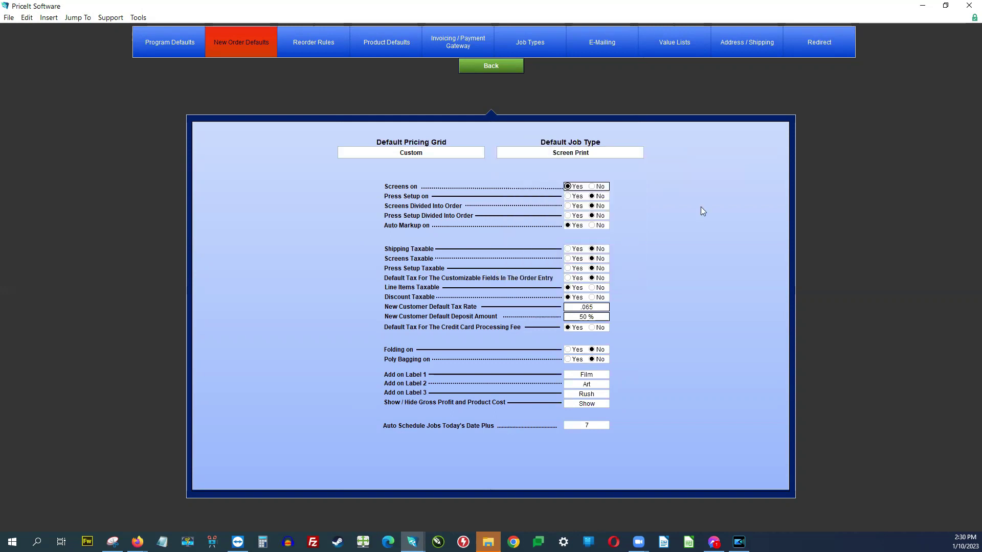
pyautogui.click(422, 152)
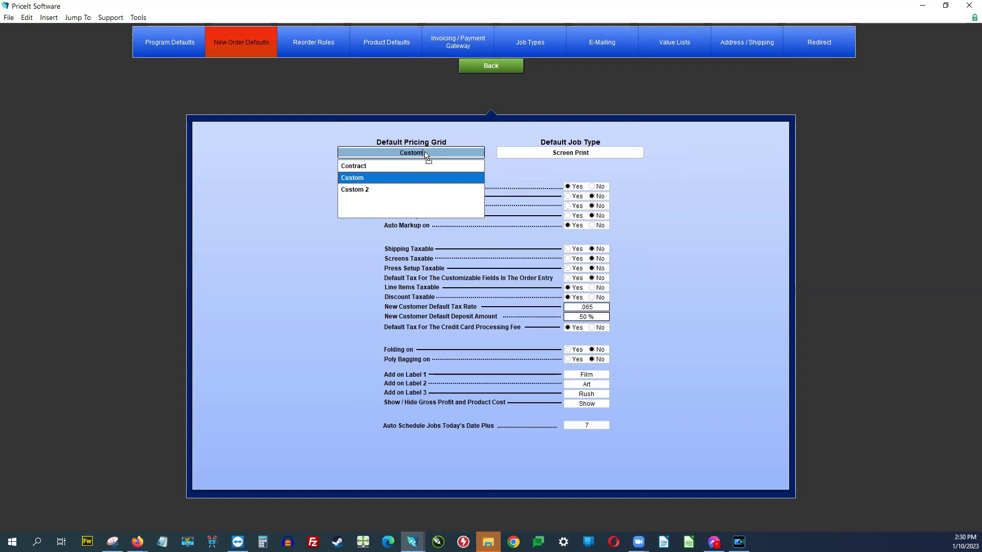
pyautogui.click(495, 132)
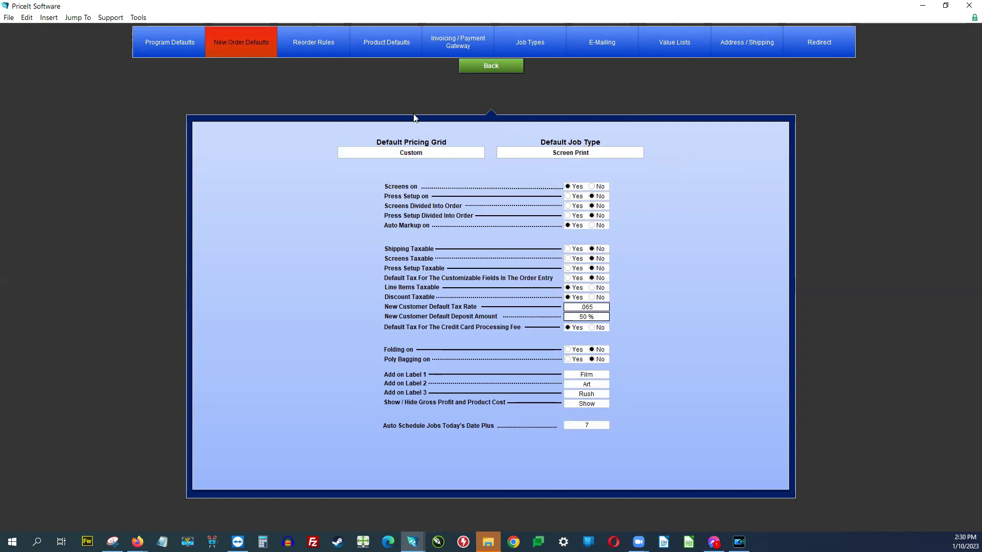
pyautogui.click(317, 52)
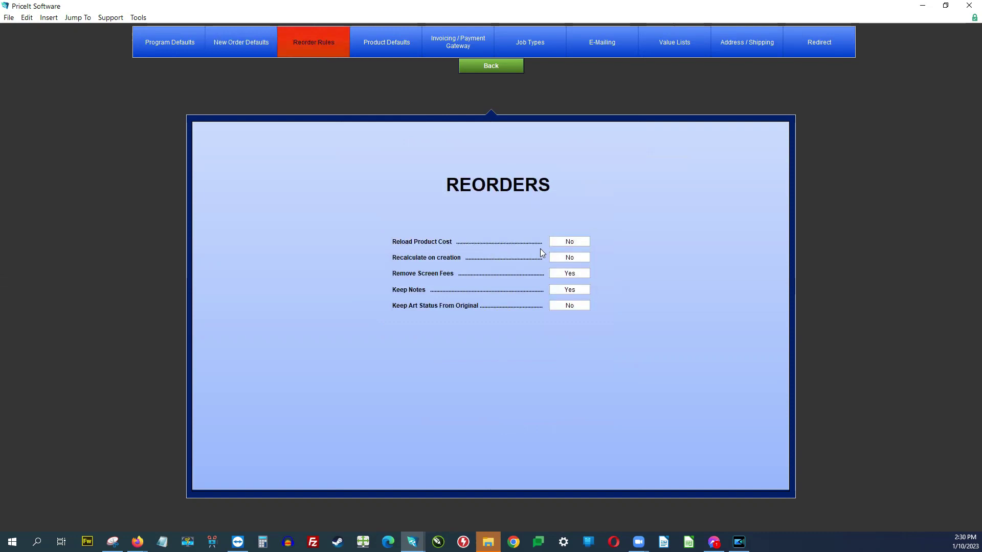
# Set Reload Product Cost and Recalculate on creation to Yes for reorders.
pyautogui.click(573, 249)
pyautogui.click(569, 254)
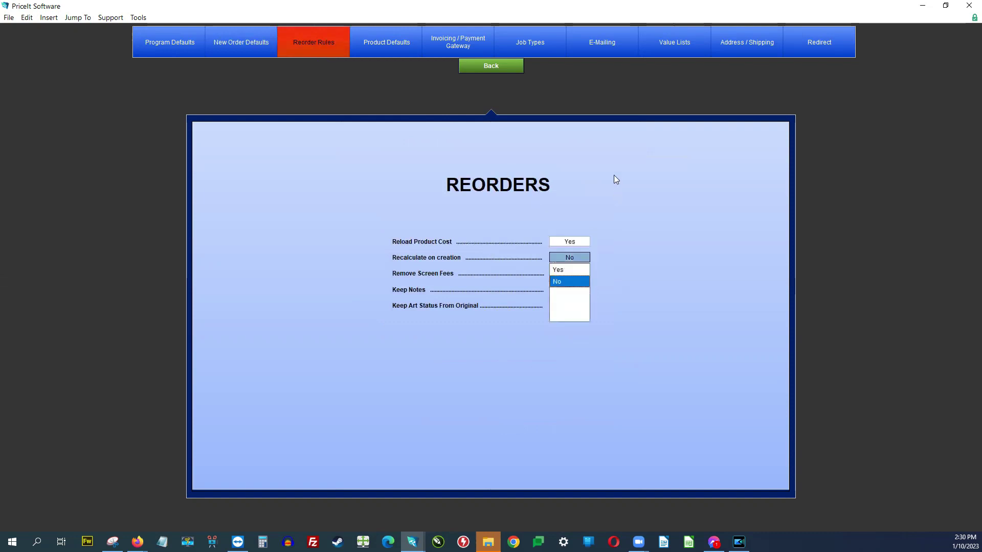
pyautogui.click(450, 273)
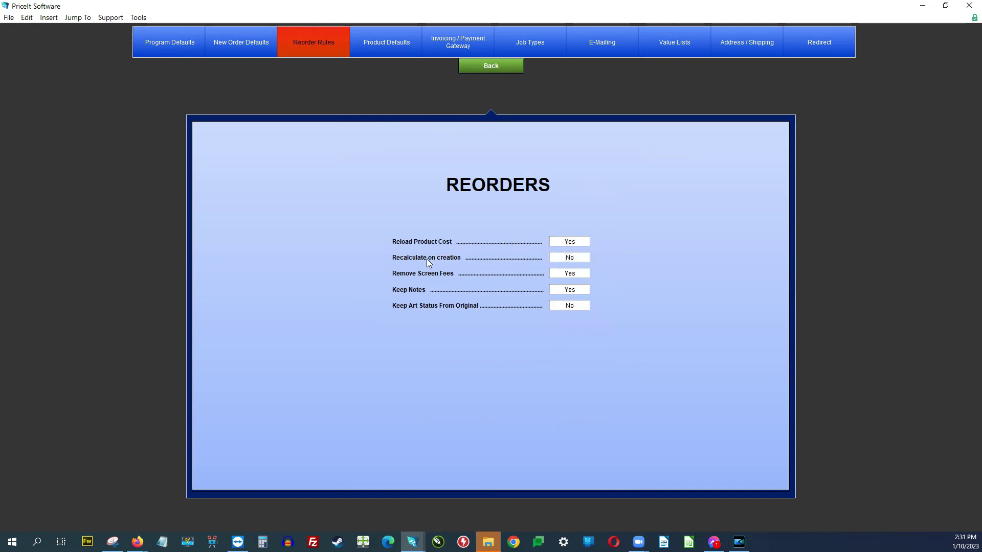
pyautogui.click(562, 258)
pyautogui.click(563, 272)
# Set Remove Screen Fees to No, leave Keep Notes at Yes, and view Product Defaults.
pyautogui.click(571, 273)
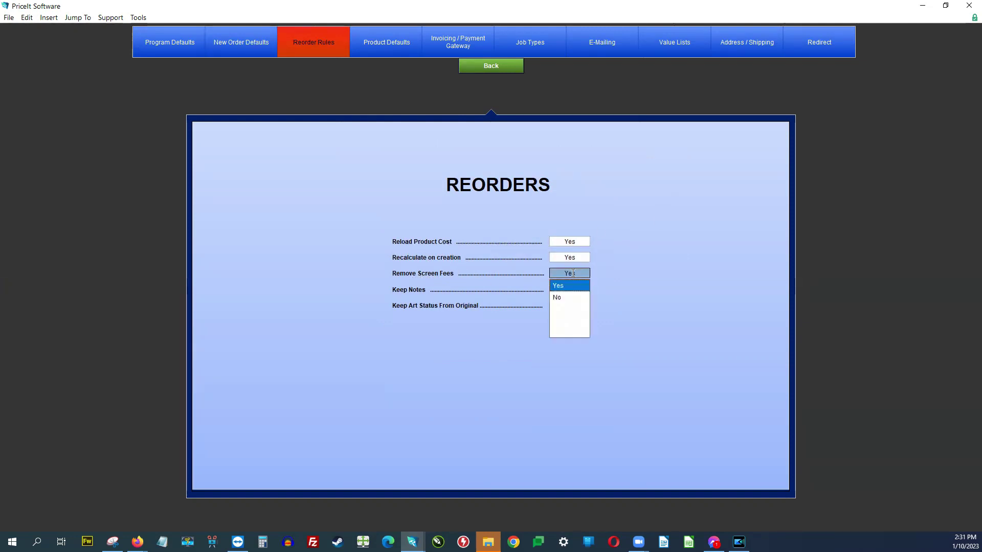
pyautogui.click(558, 298)
pyautogui.click(527, 284)
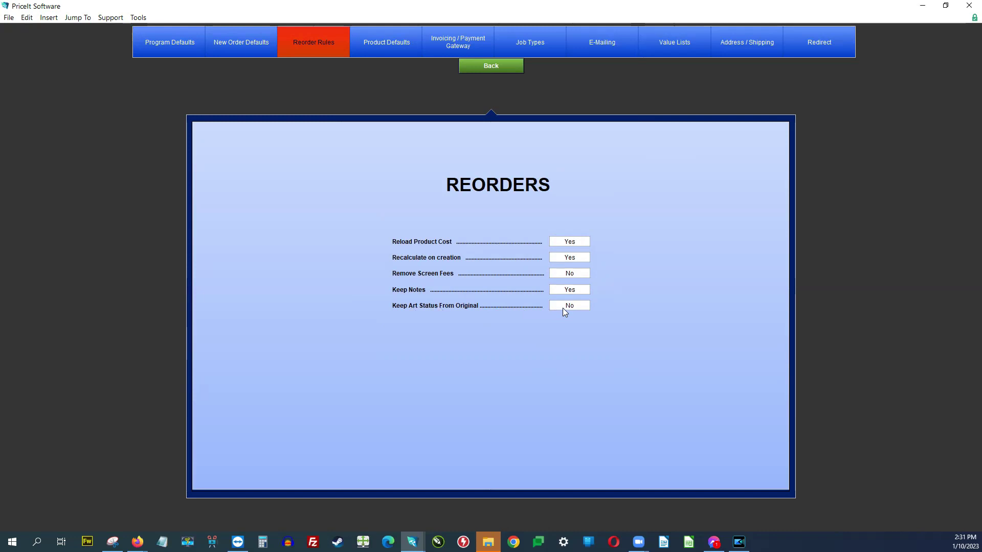
pyautogui.click(398, 53)
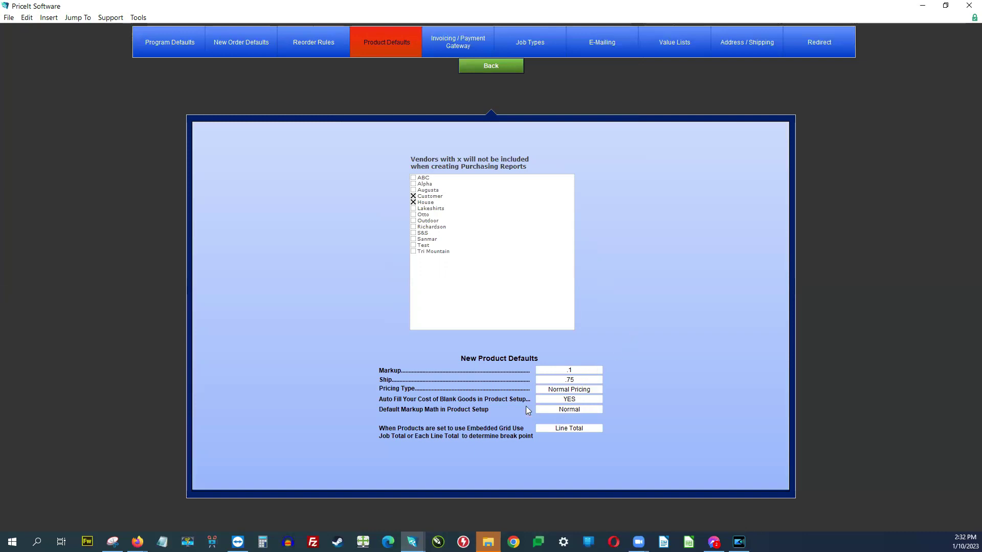
# Leave Product Defaults unchanged and switch to the Invoicing / Payment Gateway tab.
pyautogui.click(459, 45)
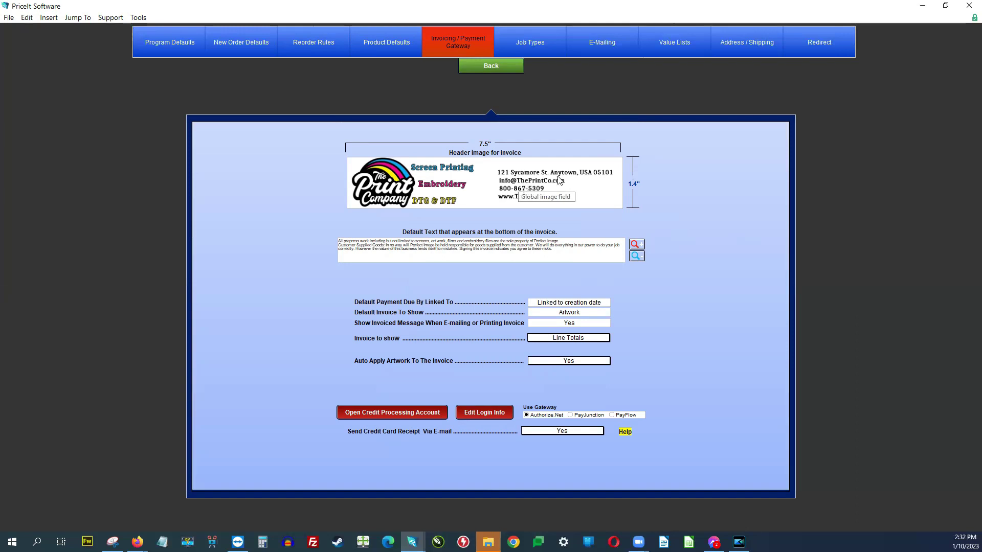
pyautogui.rightClick(479, 179)
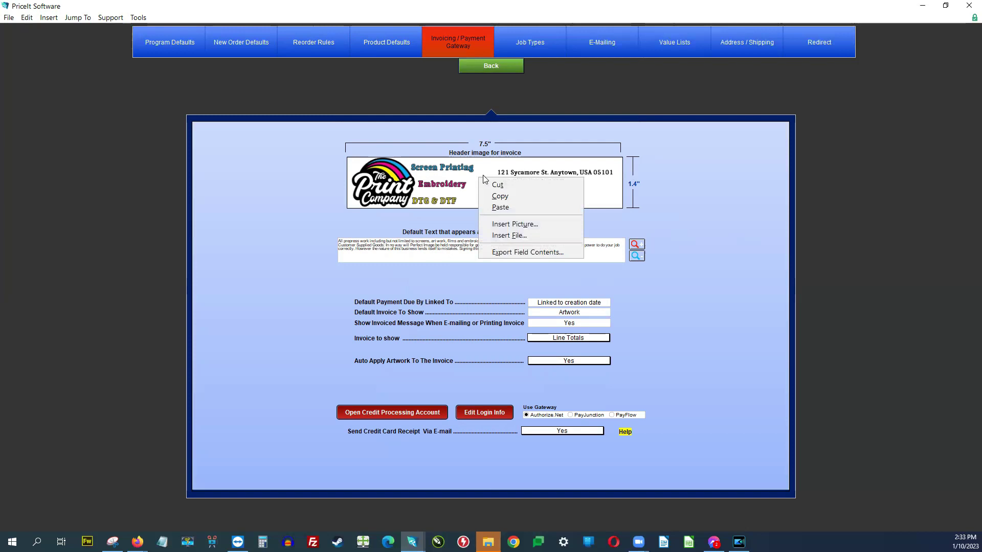
pyautogui.click(520, 225)
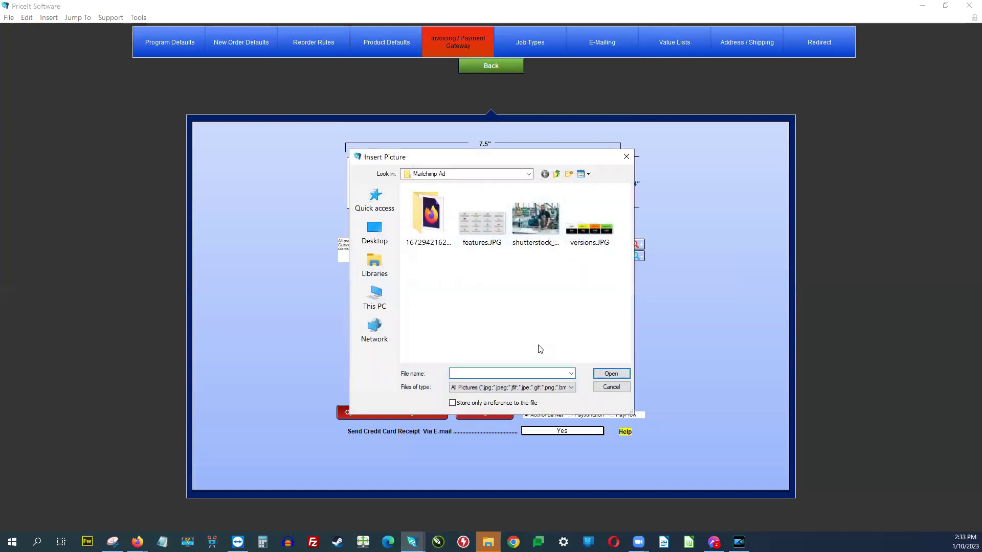
pyautogui.click(611, 387)
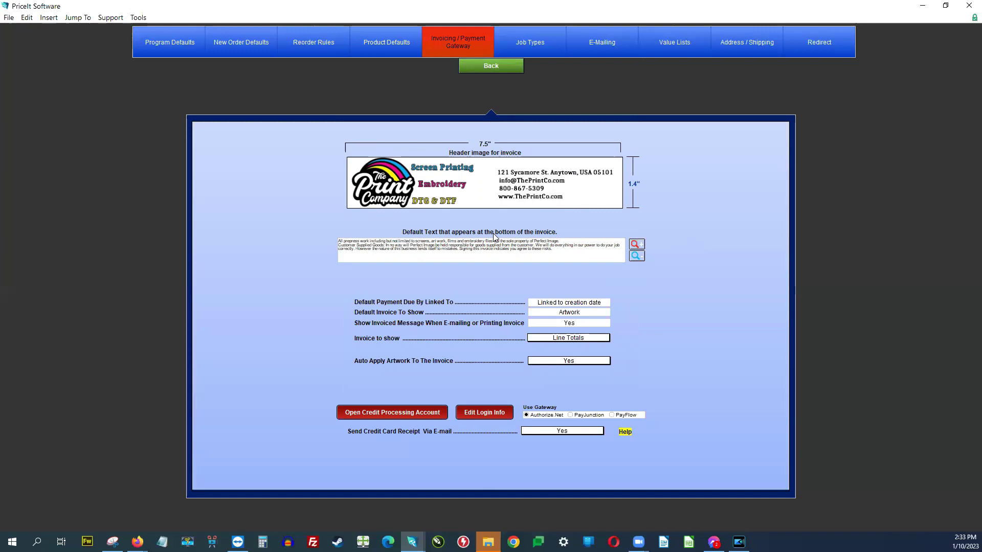
# Zoom in on the invoicing settings and read through the footer terms text without editing it.
pyautogui.click(636, 244)
pyautogui.click(620, 363)
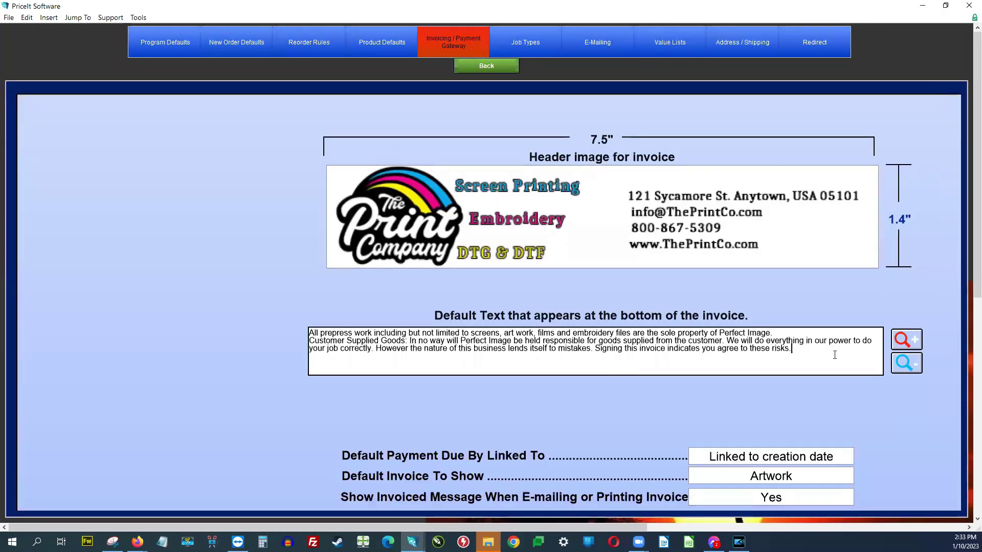
pyautogui.moveTo(620, 364); pyautogui.dragTo(294, 328)
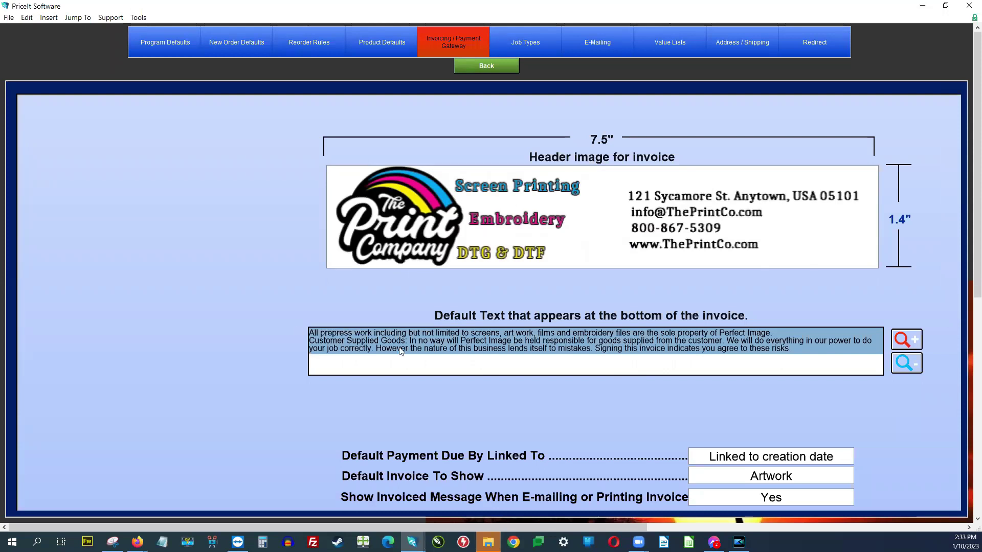
pyautogui.click(734, 340)
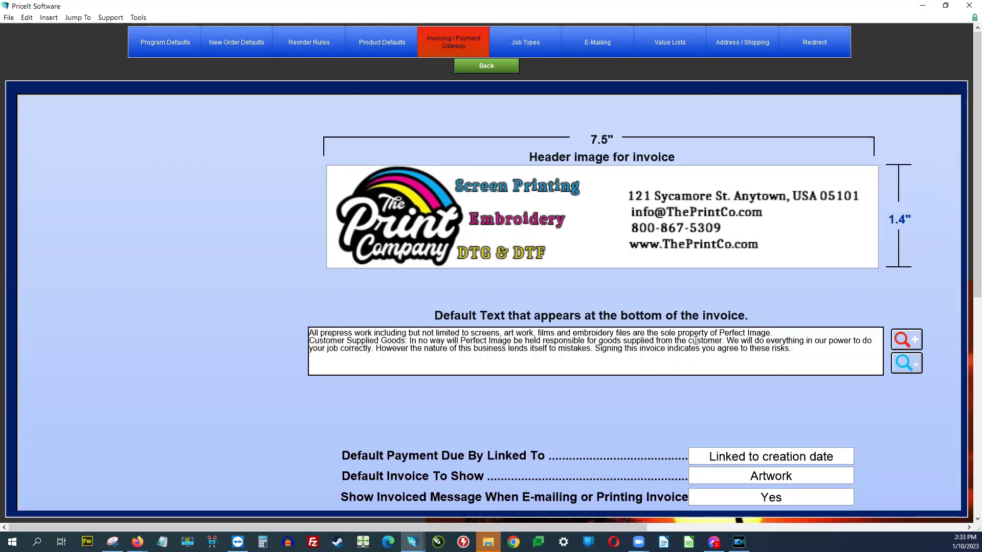
pyautogui.moveTo(770, 335); pyautogui.dragTo(718, 335)
pyautogui.click(718, 348)
pyautogui.click(817, 350)
pyautogui.scroll(-3, 818, 385)
pyautogui.scroll(-1, 821, 386)
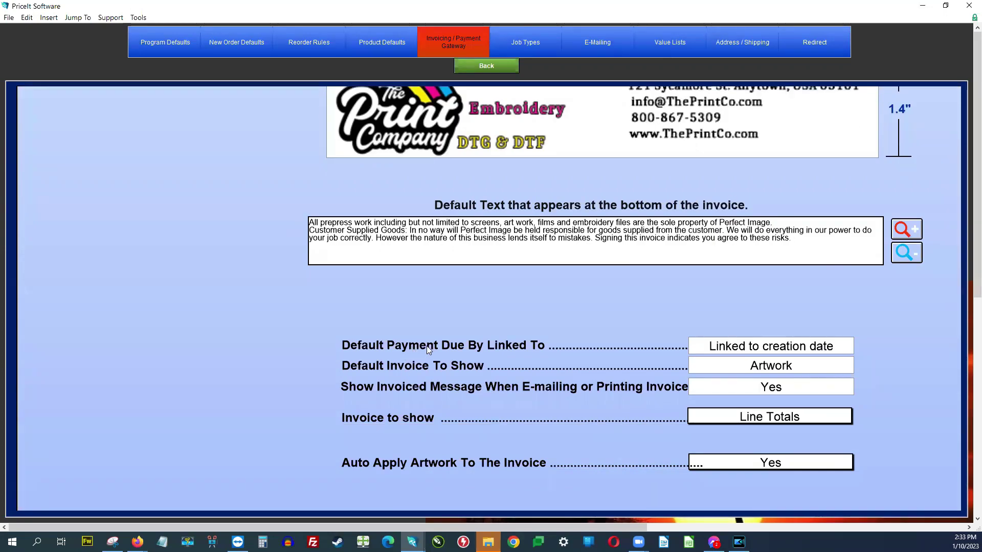
pyautogui.click(737, 355)
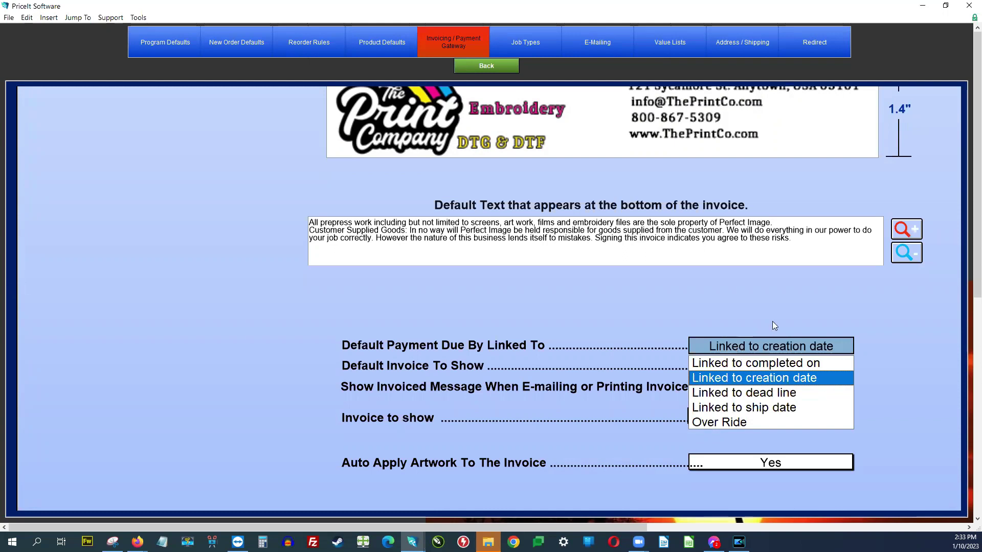
pyautogui.click(779, 305)
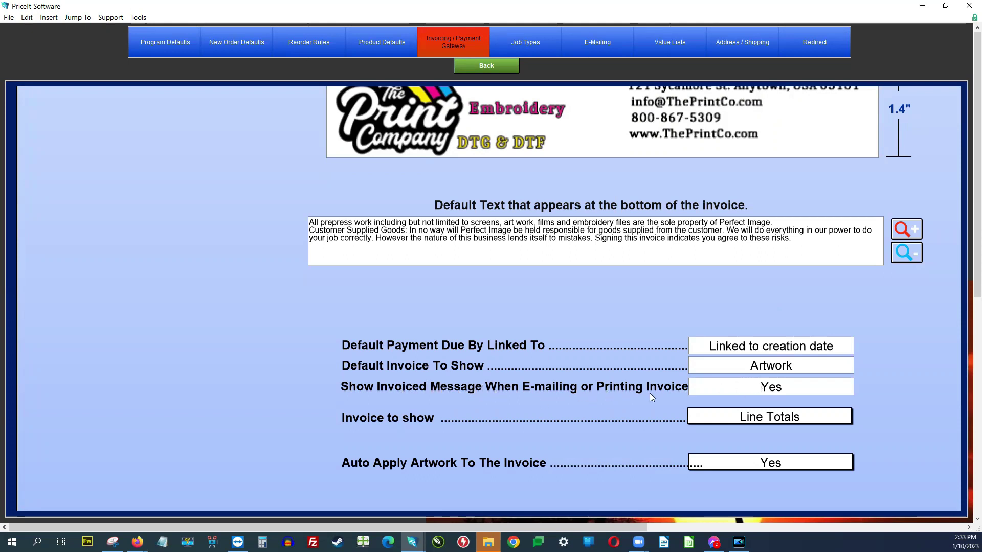
pyautogui.click(734, 419)
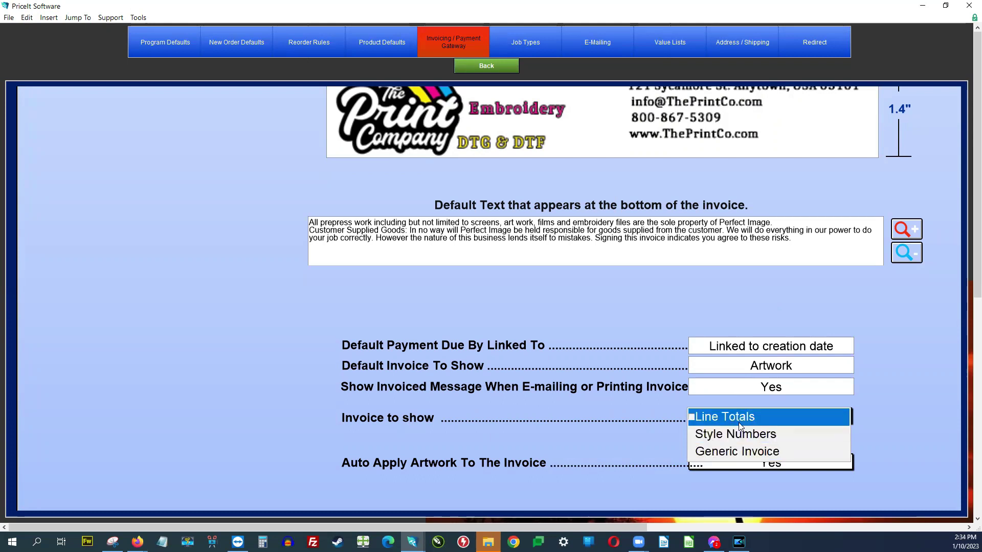
pyautogui.click(913, 323)
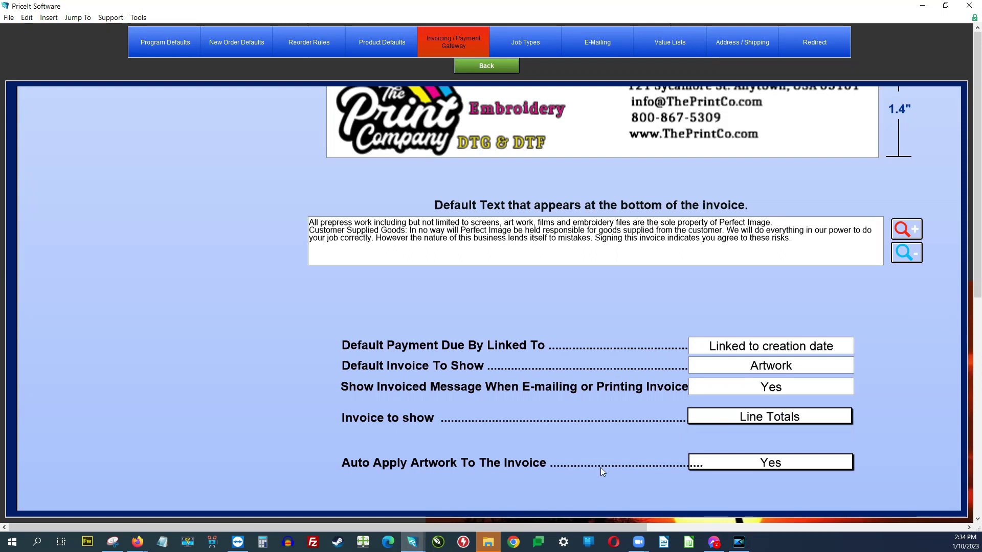
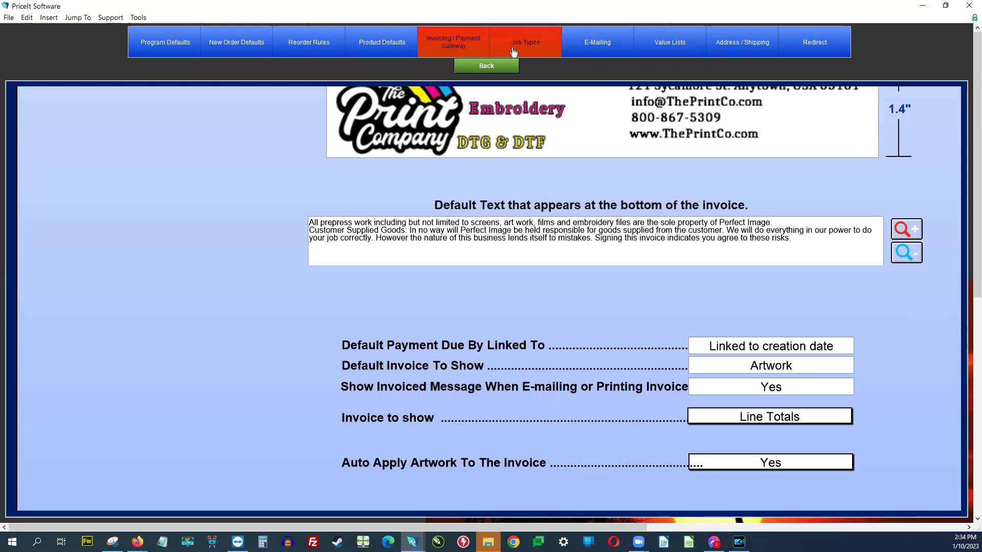
# Switch from the invoicing settings to the Job Types settings tab.
pyautogui.click(519, 48)
# Scroll through the job types' pricing grids, methods and In/Out status, and focus the invoice footer text.
pyautogui.scroll(-3, 598, 307)
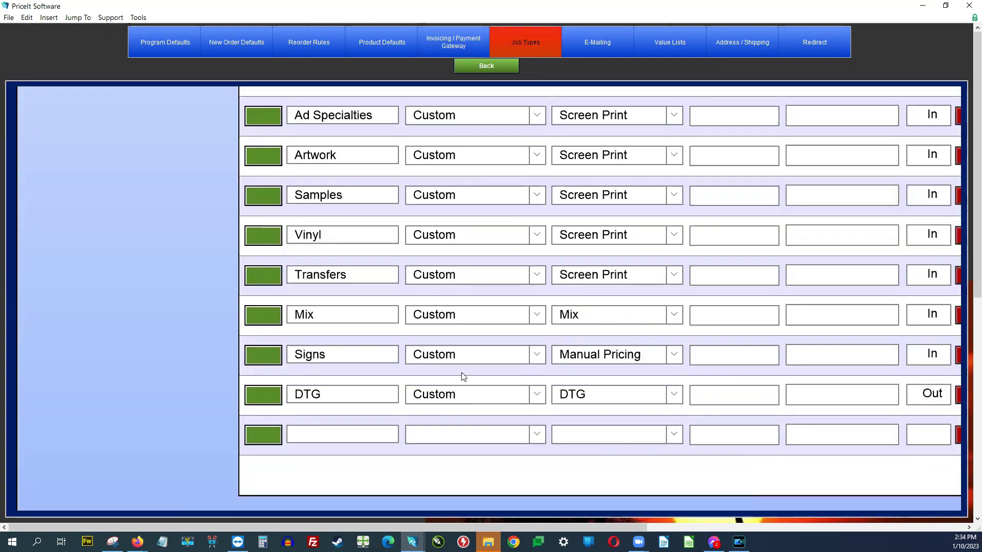
pyautogui.scroll(2, 462, 372)
pyautogui.scroll(5, 306, 197)
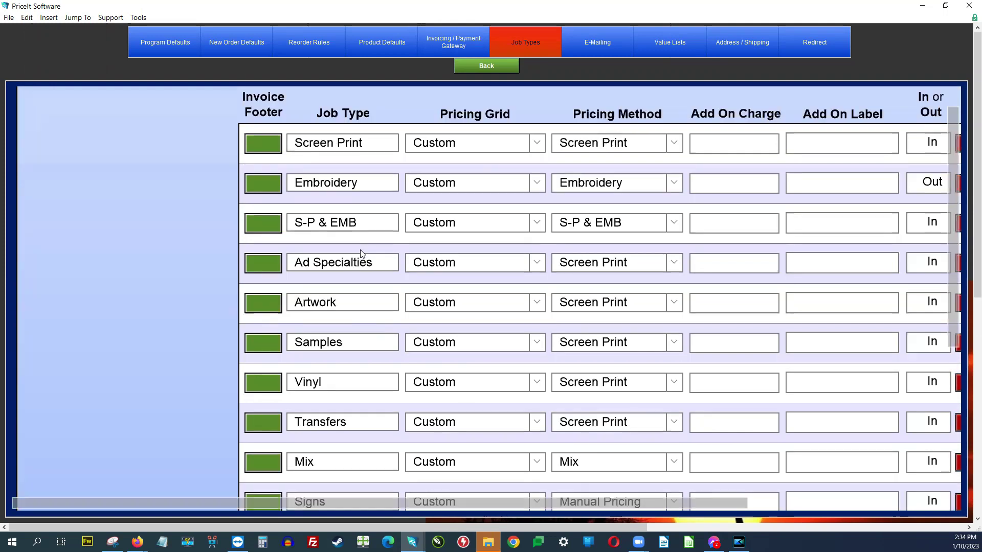
pyautogui.scroll(2, 310, 180)
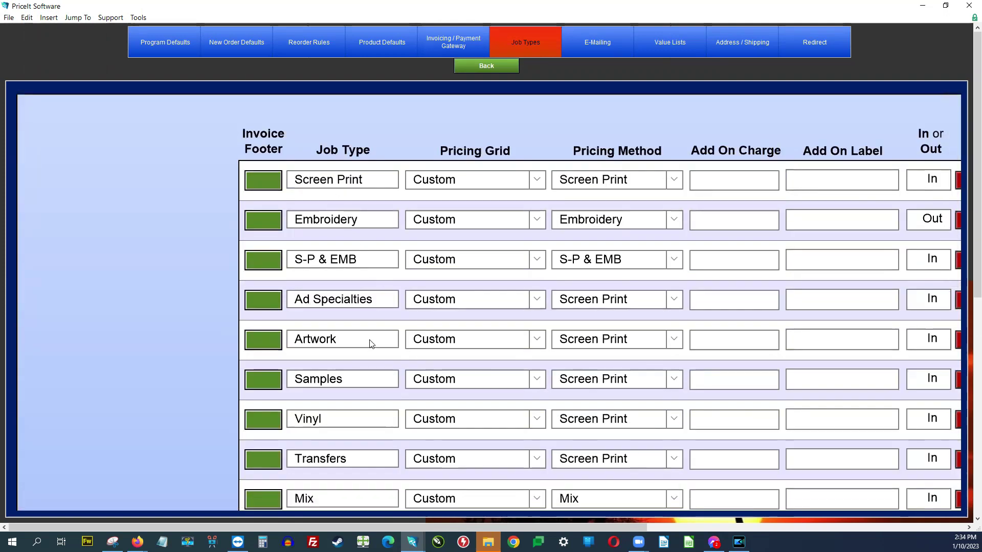
pyautogui.scroll(-2, 378, 384)
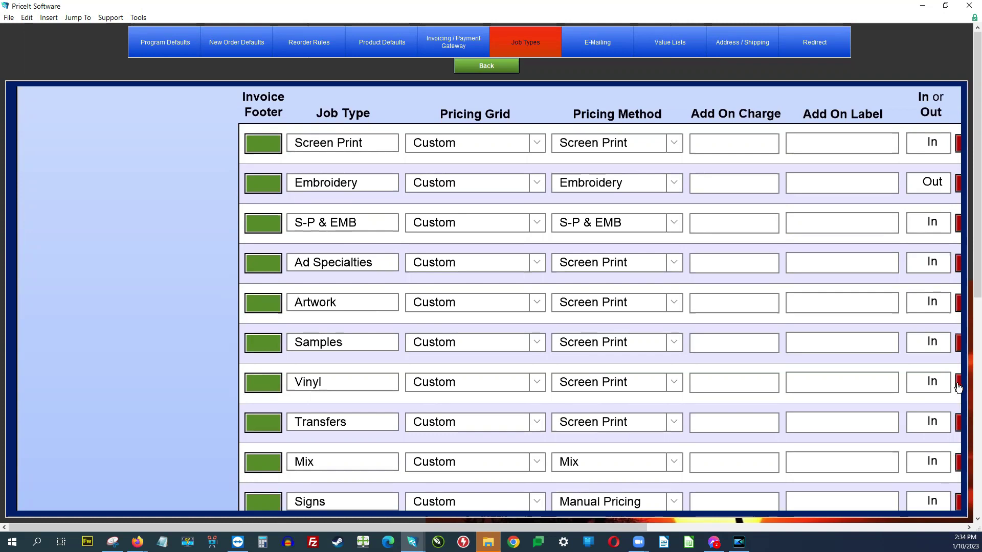
pyautogui.scroll(-1, 957, 383)
pyautogui.scroll(1, 700, 366)
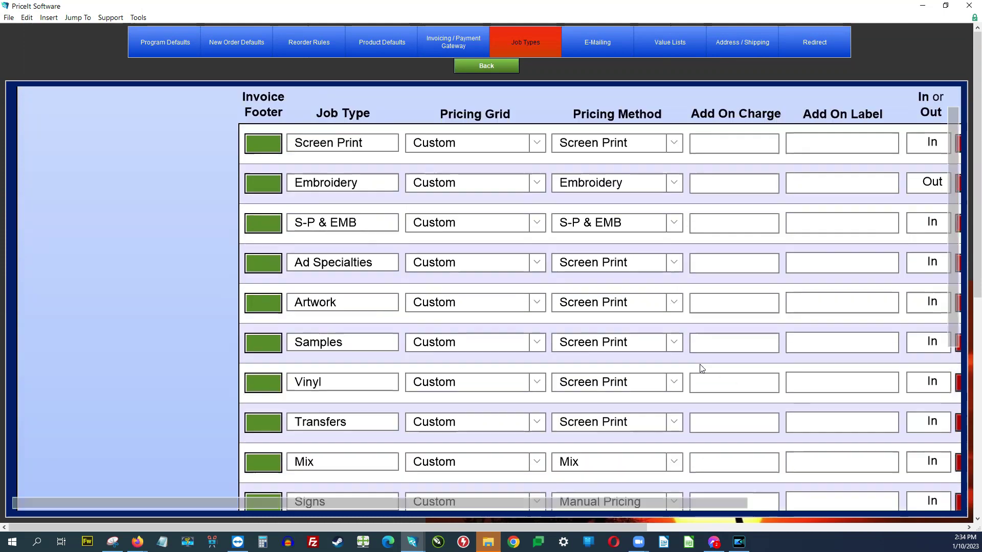
pyautogui.scroll(1, 700, 366)
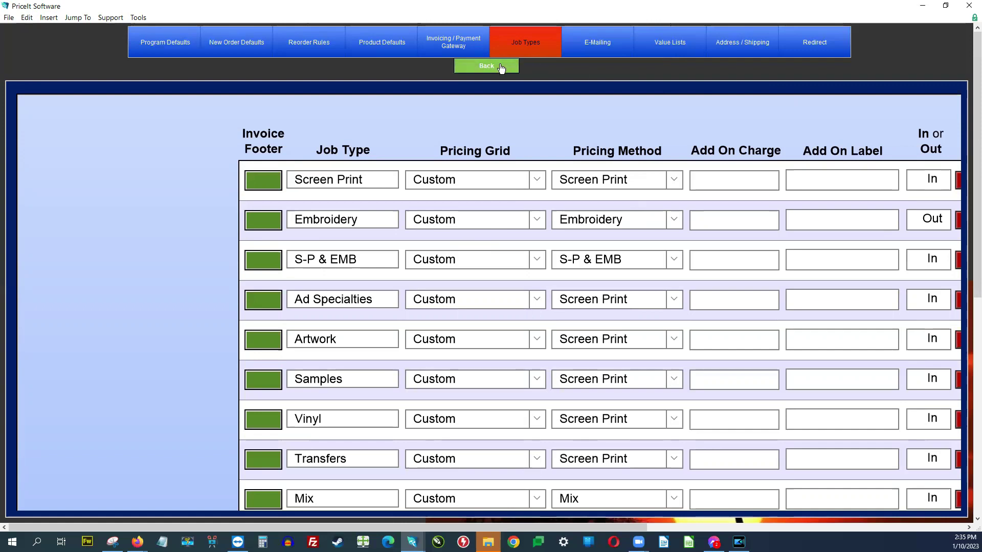
pyautogui.scroll(-3, 694, 320)
pyautogui.scroll(-3, 695, 320)
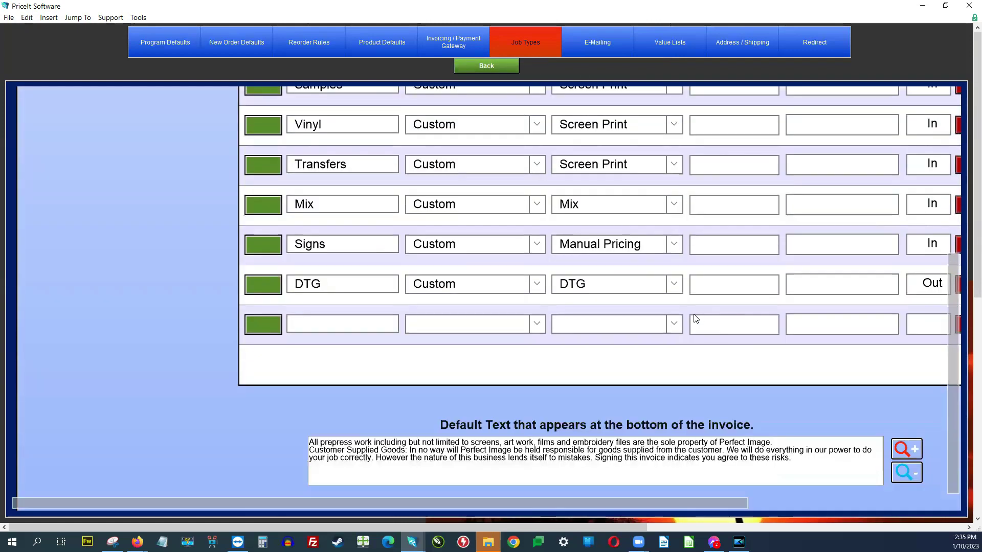
pyautogui.click(439, 473)
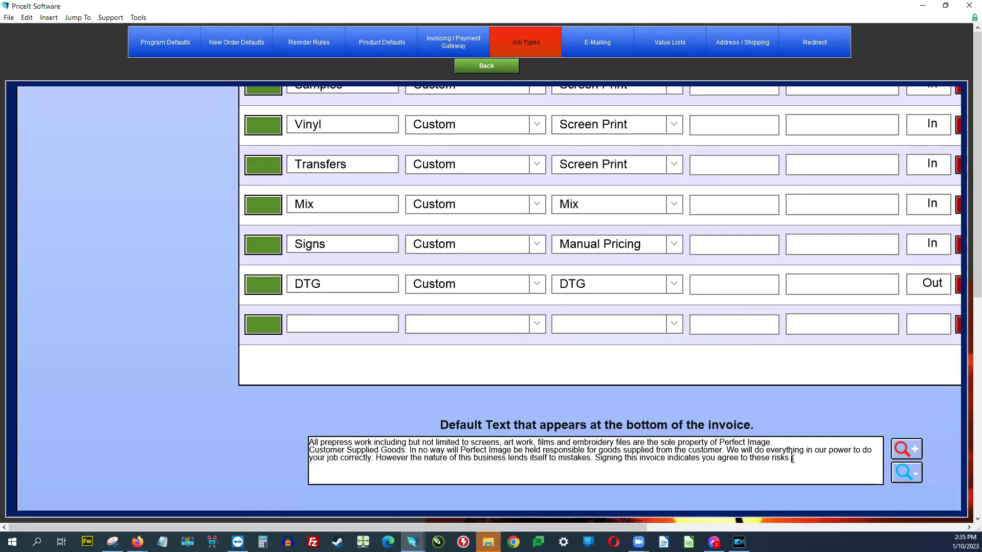
pyautogui.scroll(5, 588, 450)
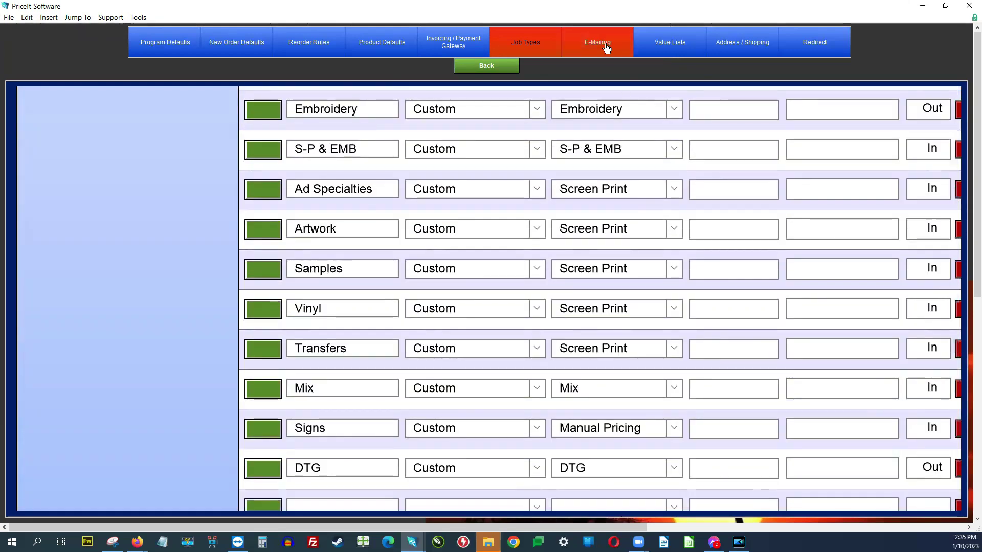
# Read the Estimates e-mail template, highlighting its signature, approval paragraph and <<First Name>> placeholder.
pyautogui.click(606, 48)
pyautogui.scroll(1, 565, 218)
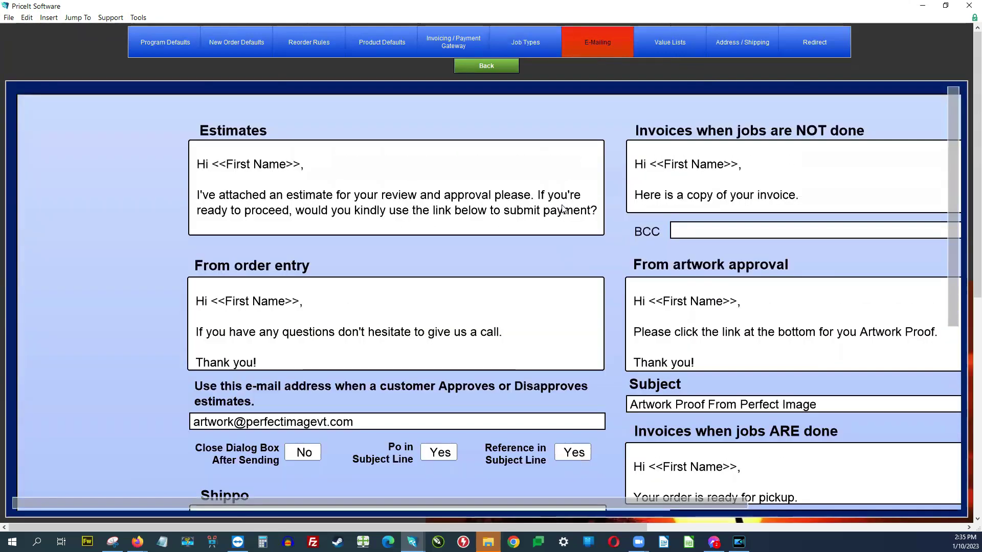
pyautogui.click(509, 176)
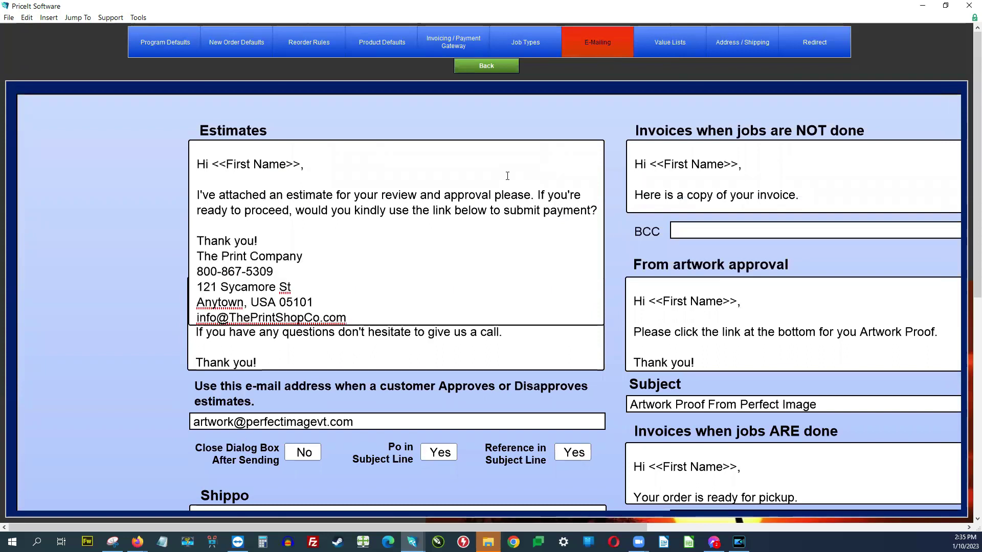
pyautogui.moveTo(347, 317)
pyautogui.mouseDown()
pyautogui.moveTo(199, 271)
pyautogui.moveTo(201, 254)
pyautogui.mouseUp()
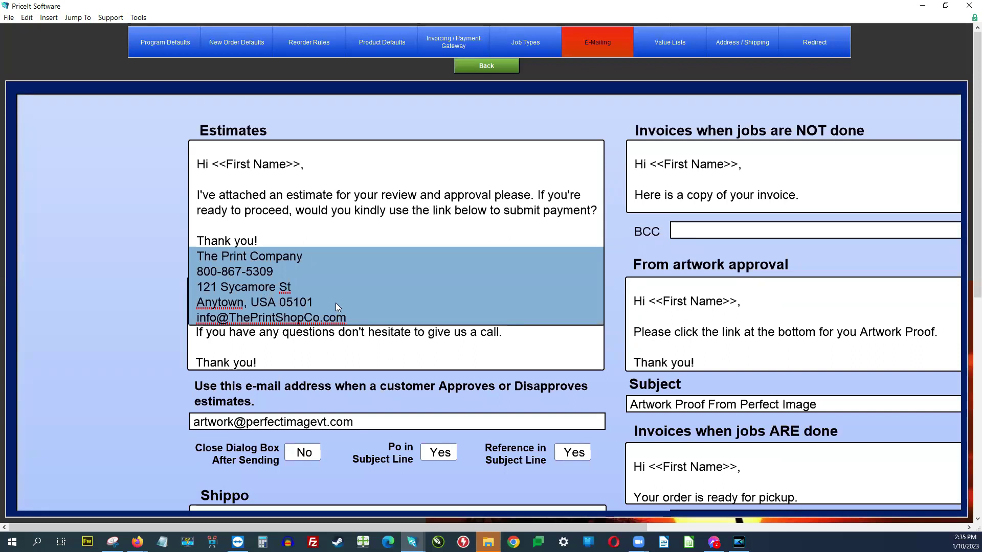
pyautogui.click(518, 229)
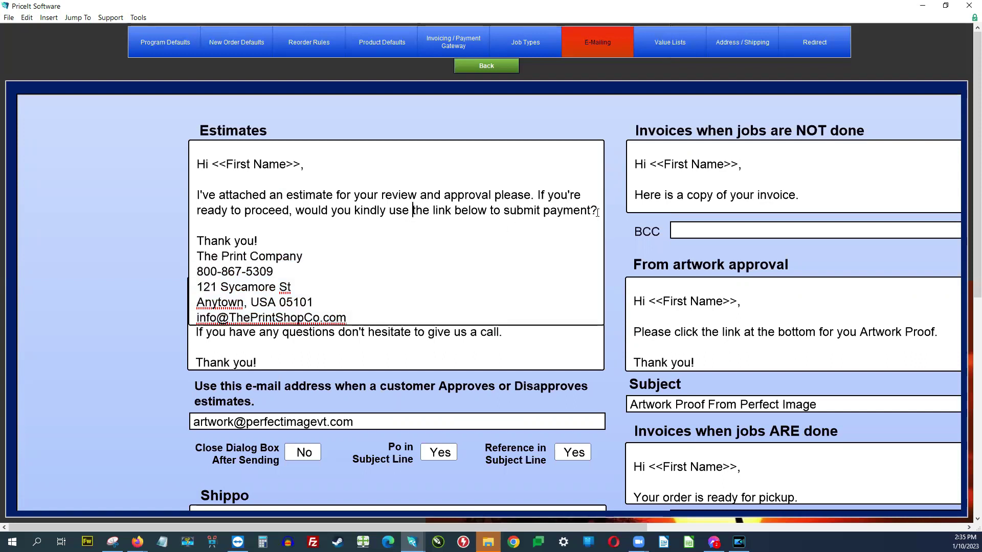
pyautogui.moveTo(598, 212); pyautogui.dragTo(280, 182)
pyautogui.click(304, 161)
pyautogui.moveTo(287, 164); pyautogui.dragTo(211, 164)
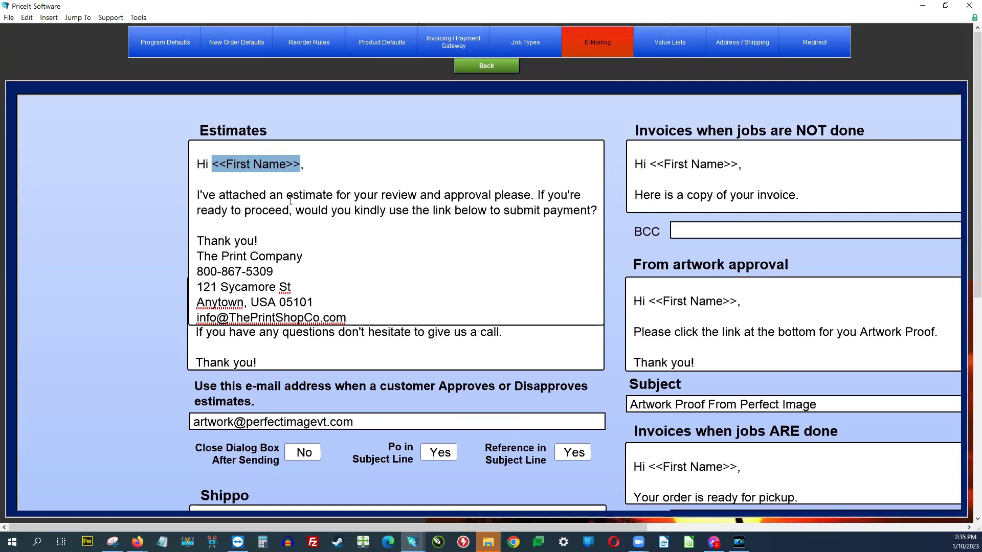
pyautogui.click(556, 113)
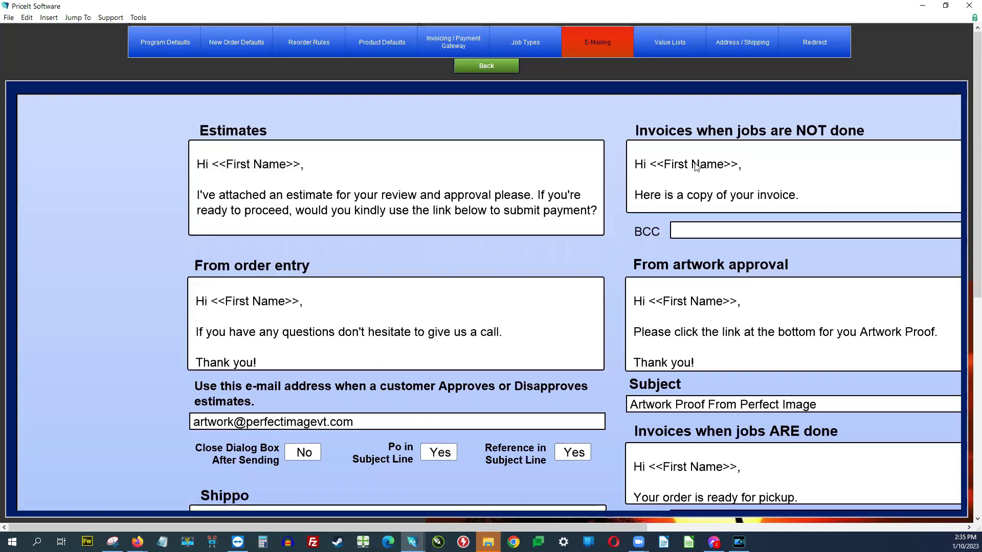
# Review the invoices-not-done, order entry and artwork approval templates, then go to Value Lists.
pyautogui.click(724, 180)
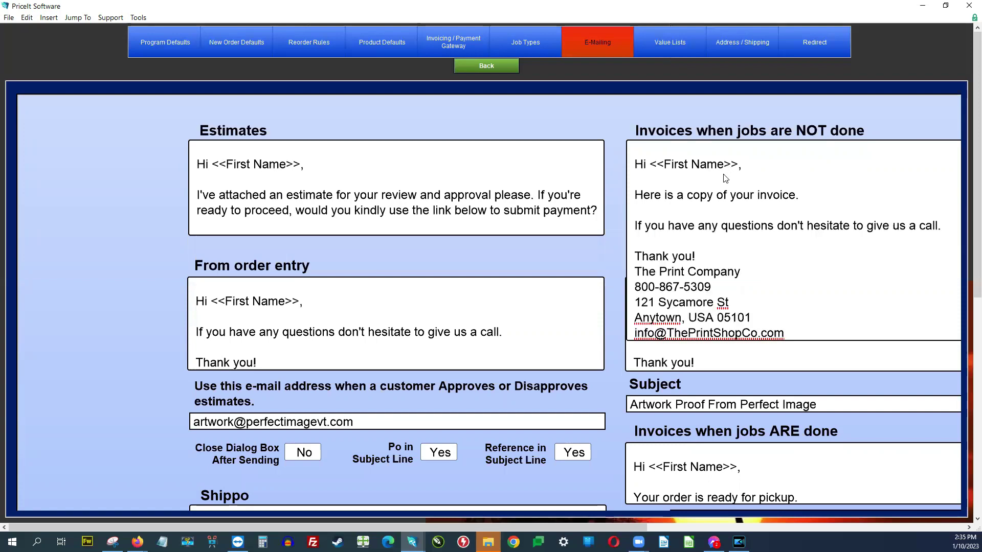
pyautogui.click(620, 133)
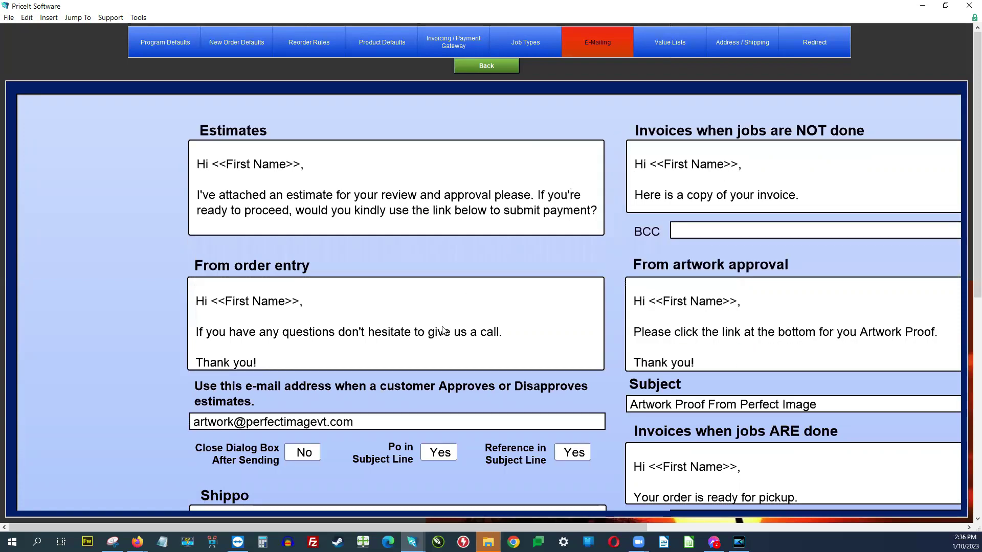
pyautogui.click(445, 330)
pyautogui.click(725, 301)
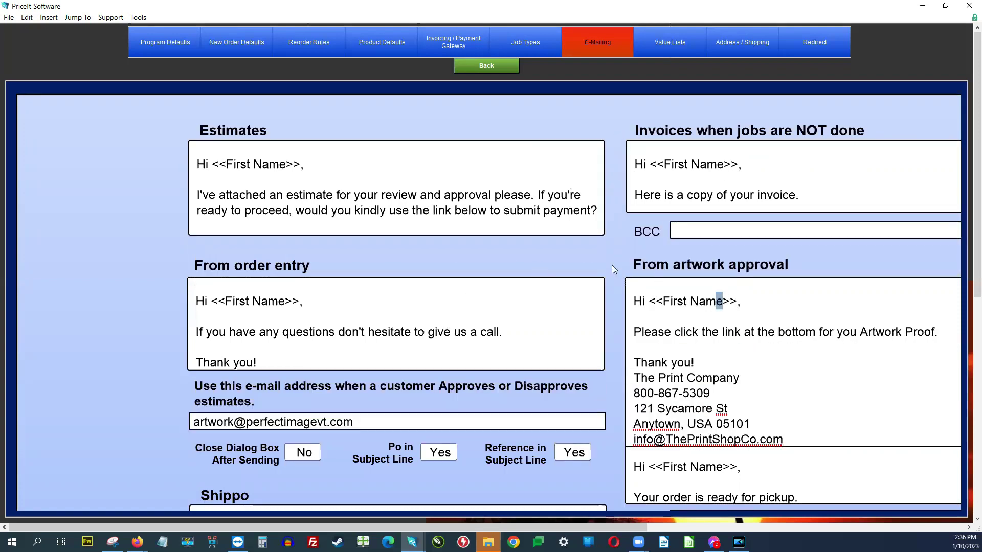
pyautogui.scroll(-3, 707, 426)
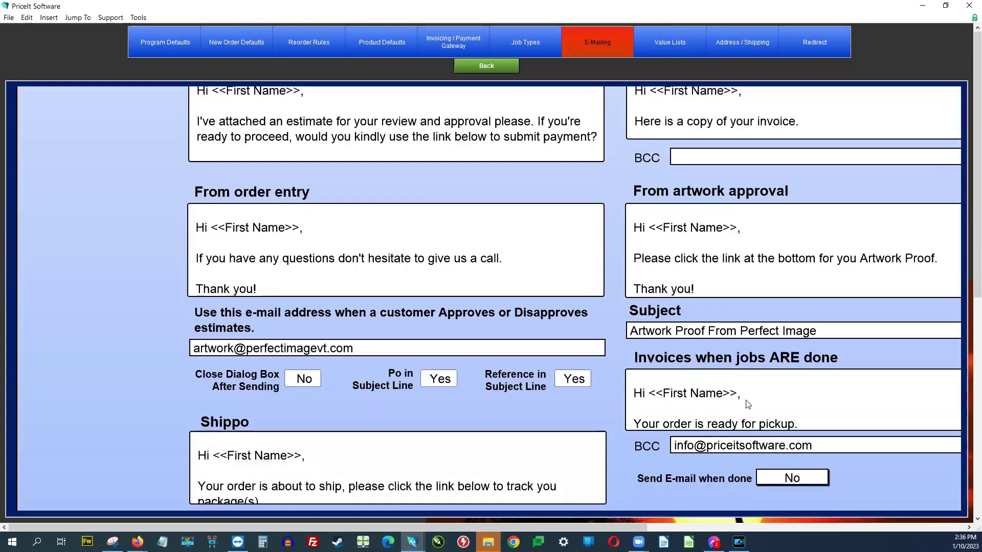
pyautogui.scroll(-1, 757, 409)
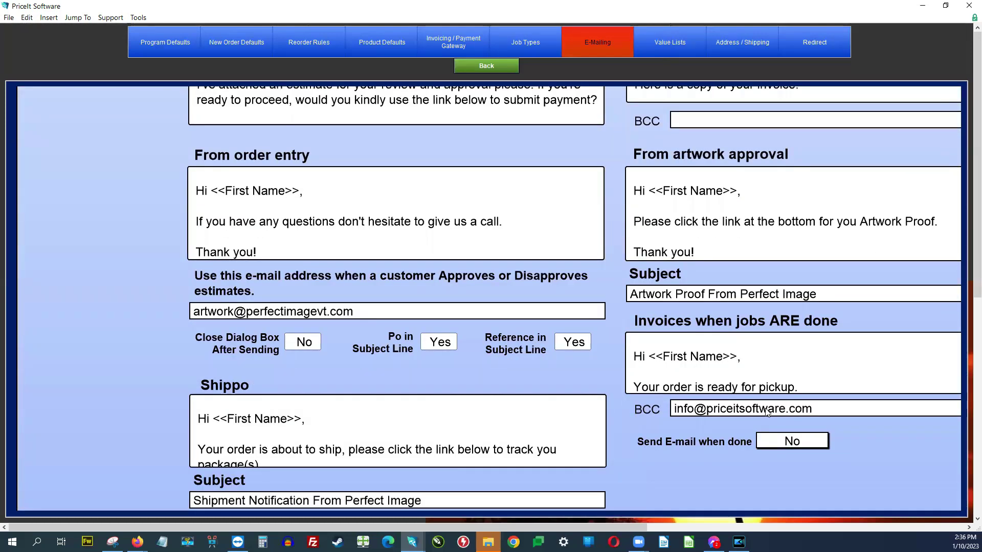
pyautogui.scroll(-2, 764, 409)
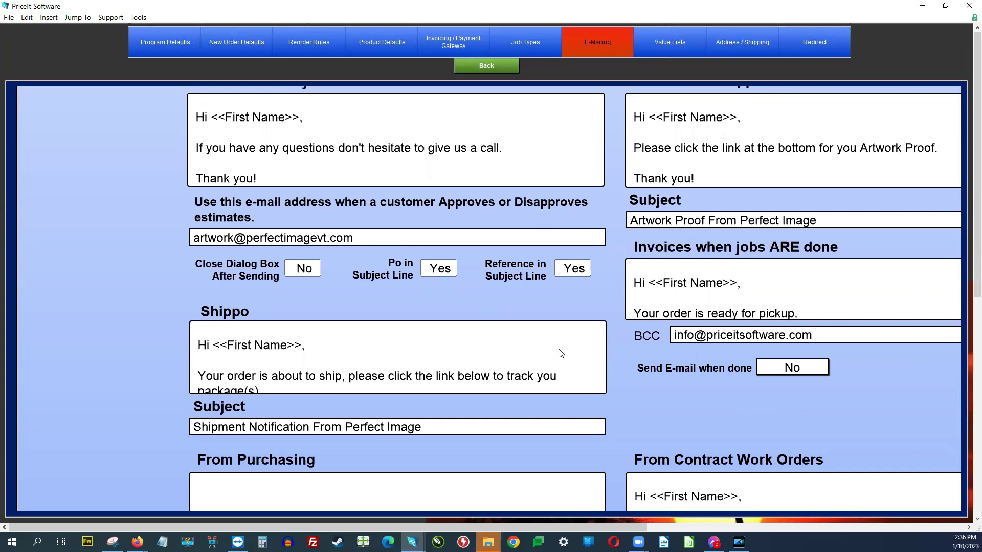
pyautogui.scroll(-2, 561, 353)
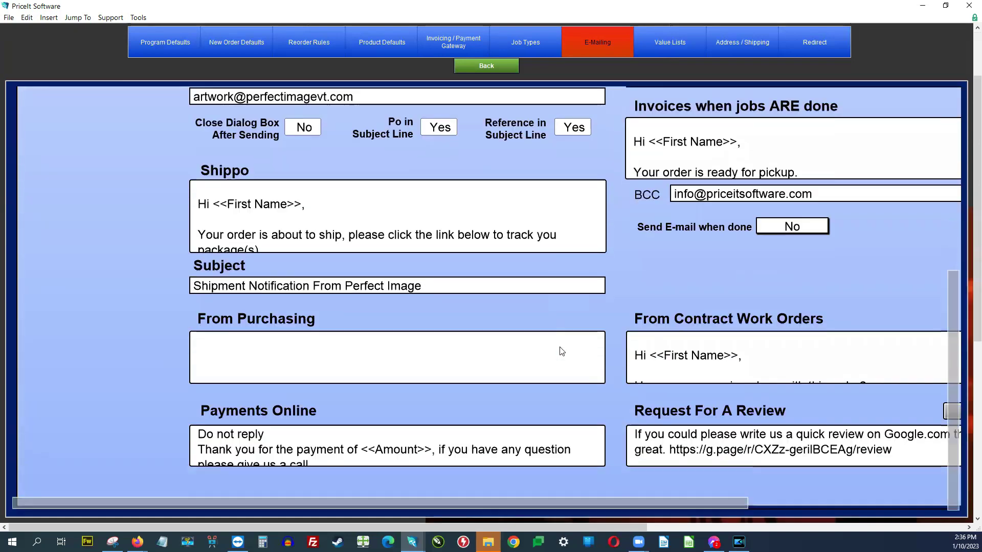
pyautogui.scroll(3, 561, 352)
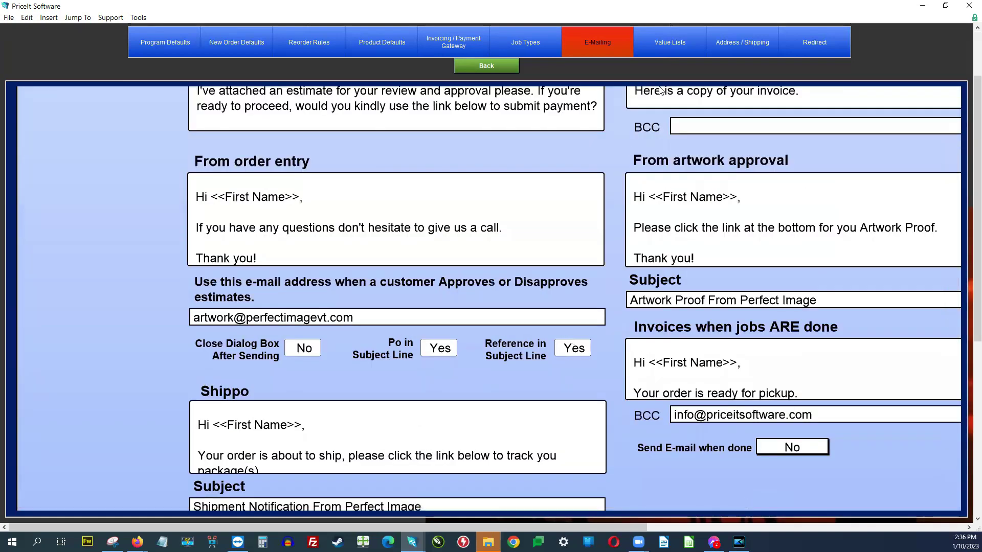
pyautogui.click(685, 45)
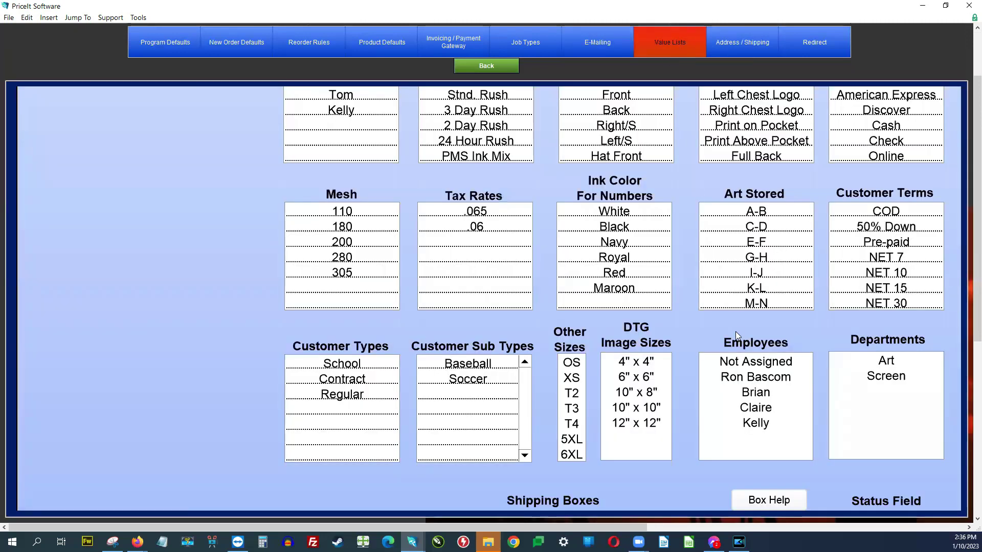
pyautogui.scroll(2, 619, 312)
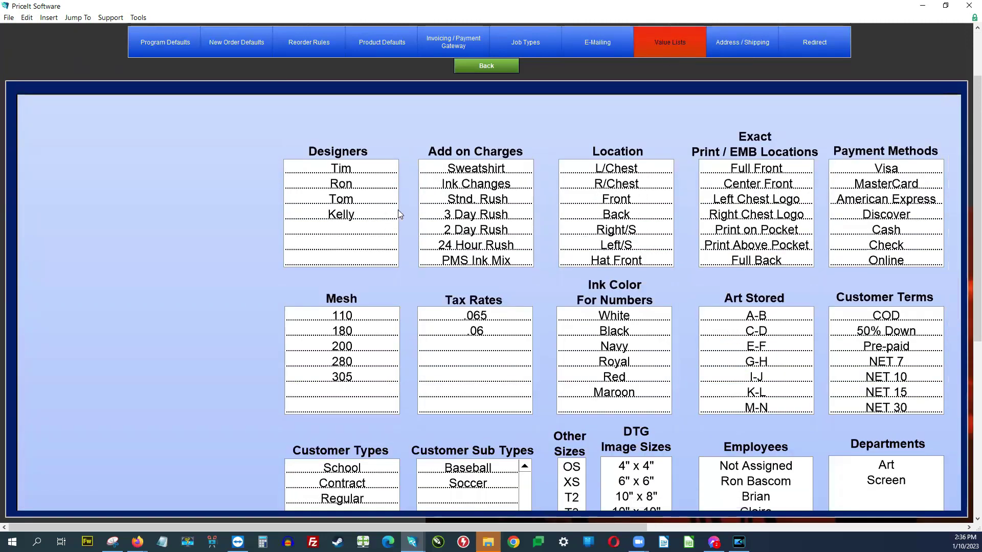
# Inspect the Location value list entries, then scroll down to the Employees list.
pyautogui.click(654, 200)
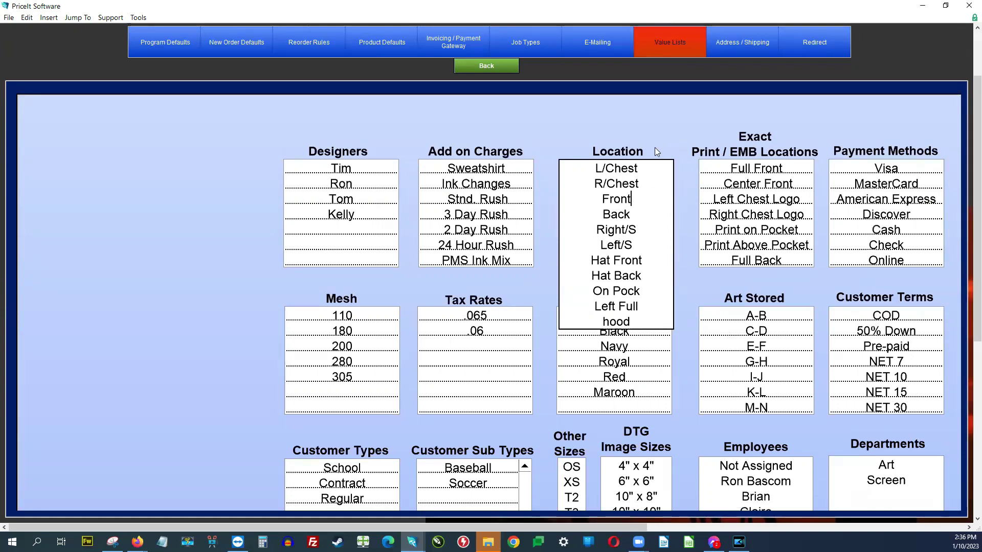
pyautogui.click(653, 130)
pyautogui.scroll(-1, 880, 358)
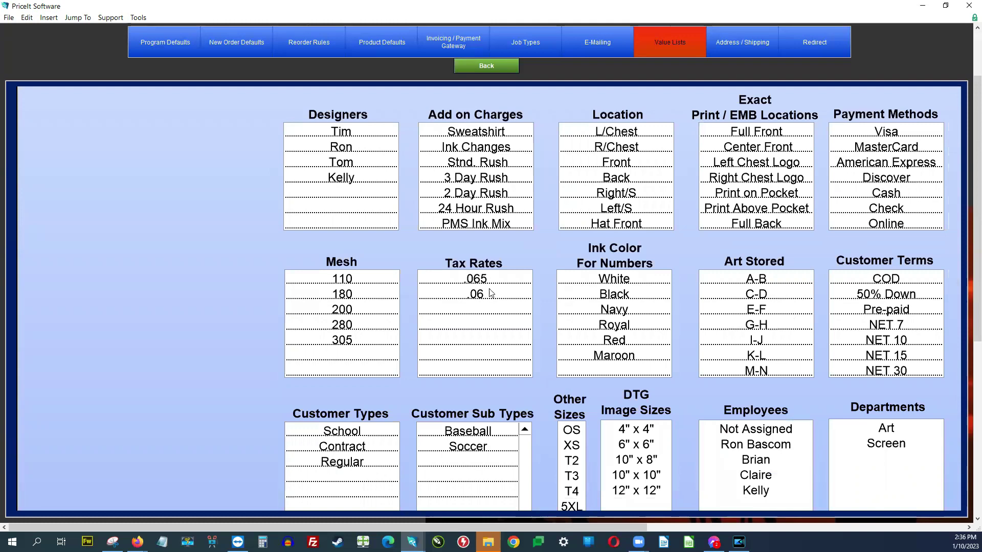
pyautogui.scroll(-1, 732, 411)
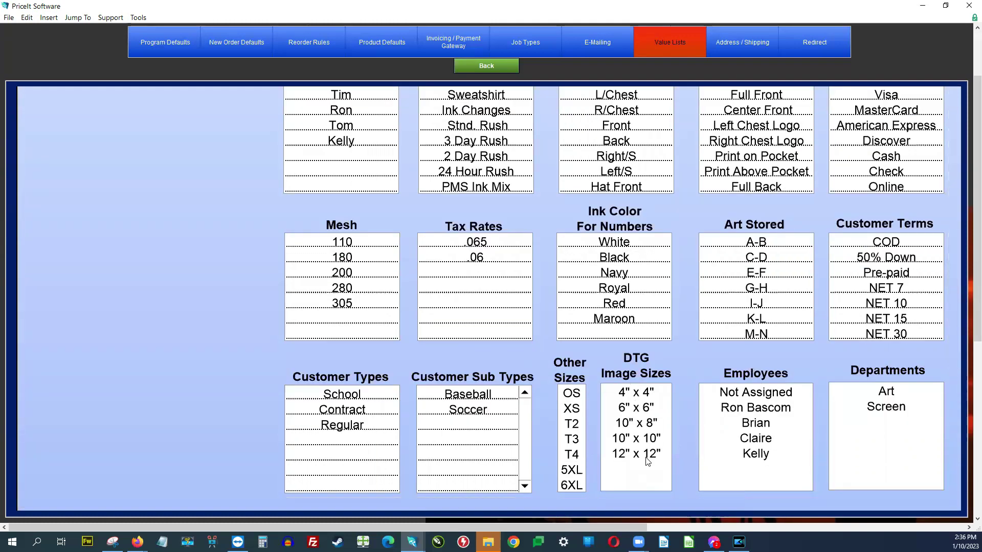
pyautogui.click(790, 458)
pyautogui.scroll(2, 456, 363)
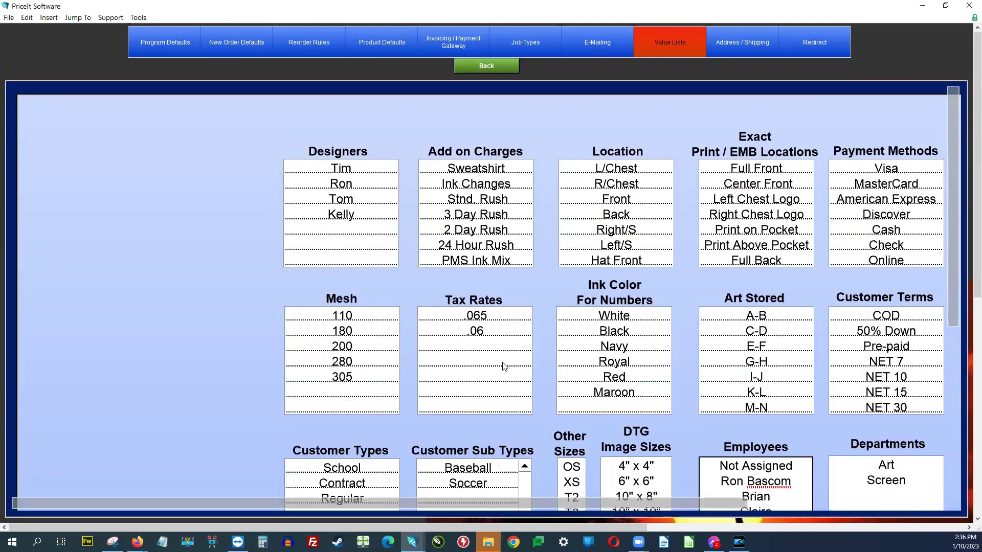
pyautogui.click(741, 45)
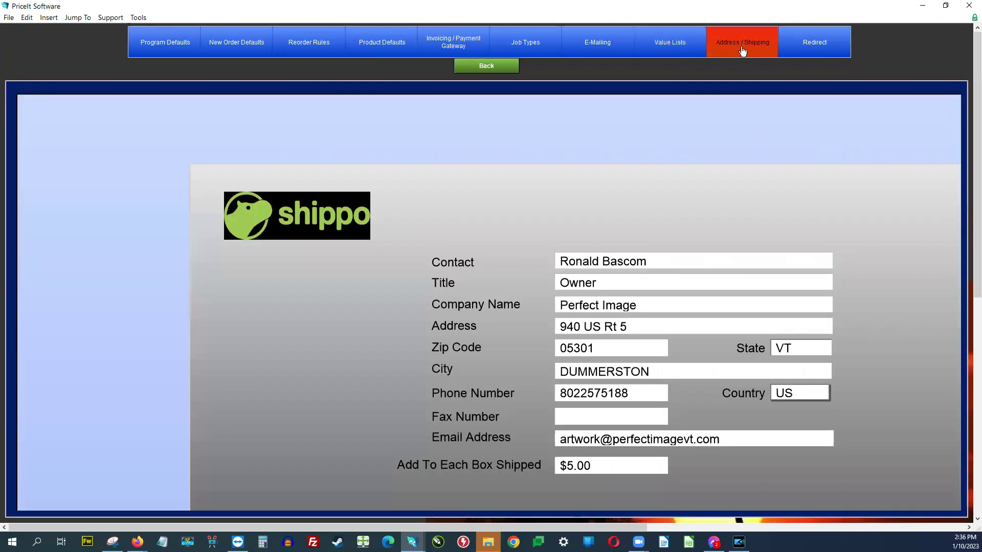
pyautogui.scroll(-1, 719, 333)
pyautogui.scroll(1, 721, 327)
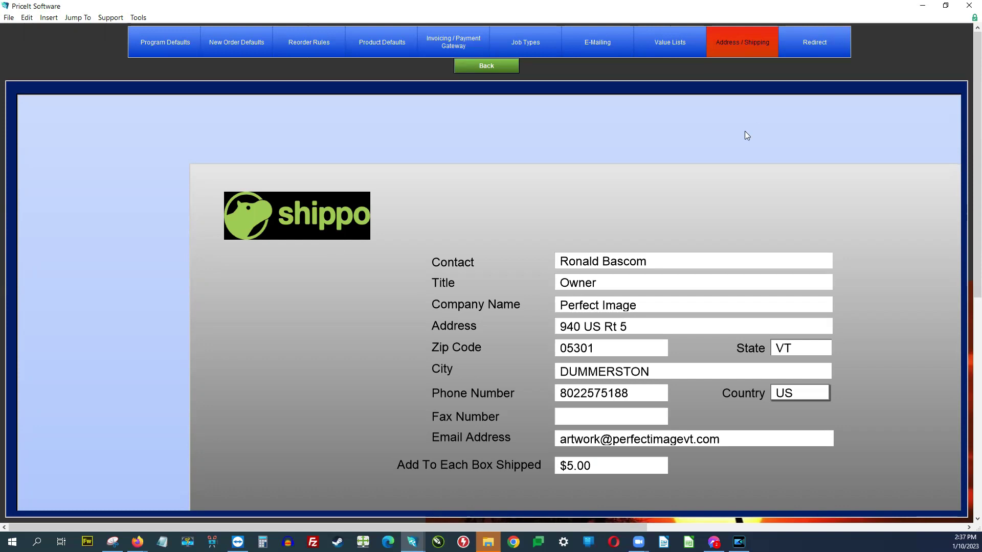
pyautogui.click(812, 48)
pyautogui.scroll(-2, 700, 284)
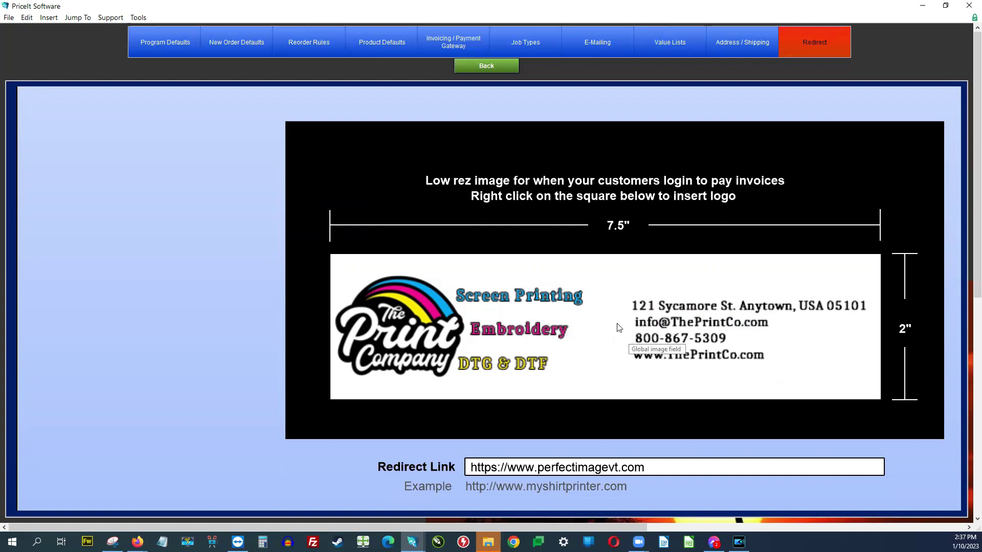
pyautogui.click(496, 68)
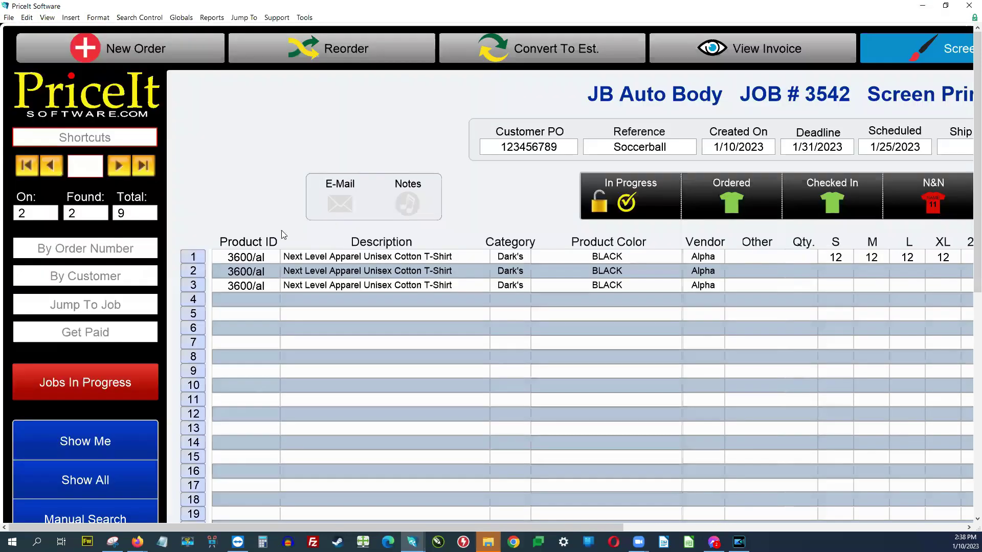
# Zoom the job screen out two levels so the whole order and customer panel fit.
pyautogui.click(47, 18)
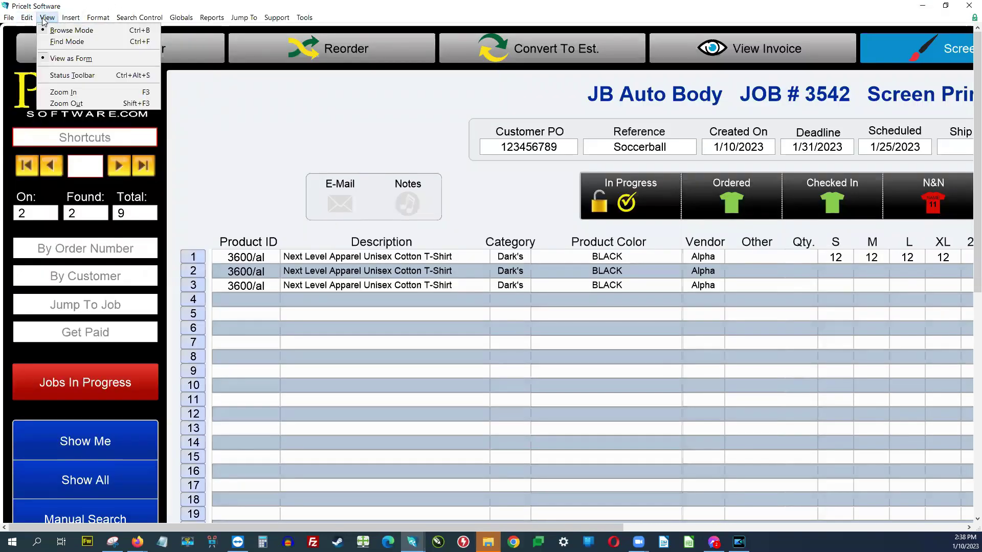
pyautogui.click(68, 104)
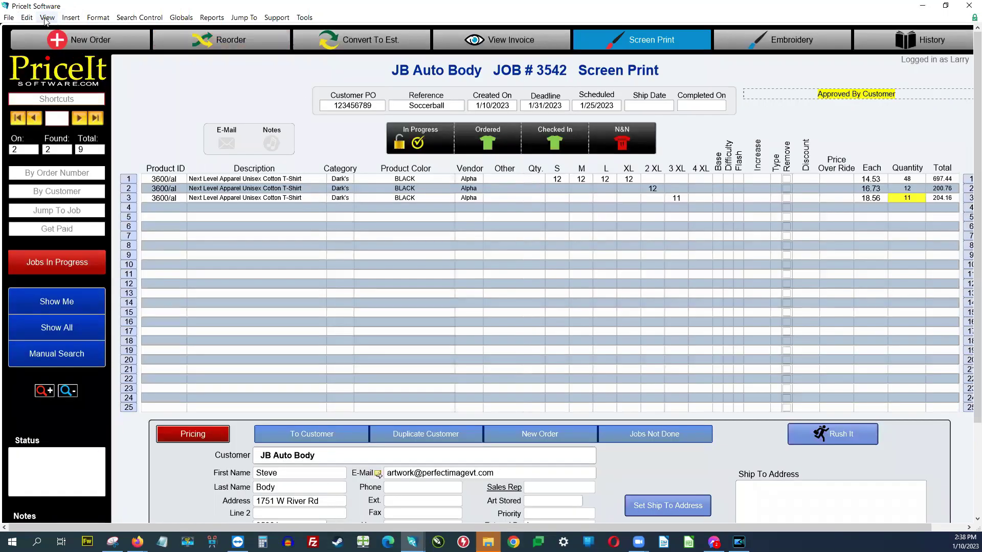
pyautogui.click(47, 18)
pyautogui.click(61, 106)
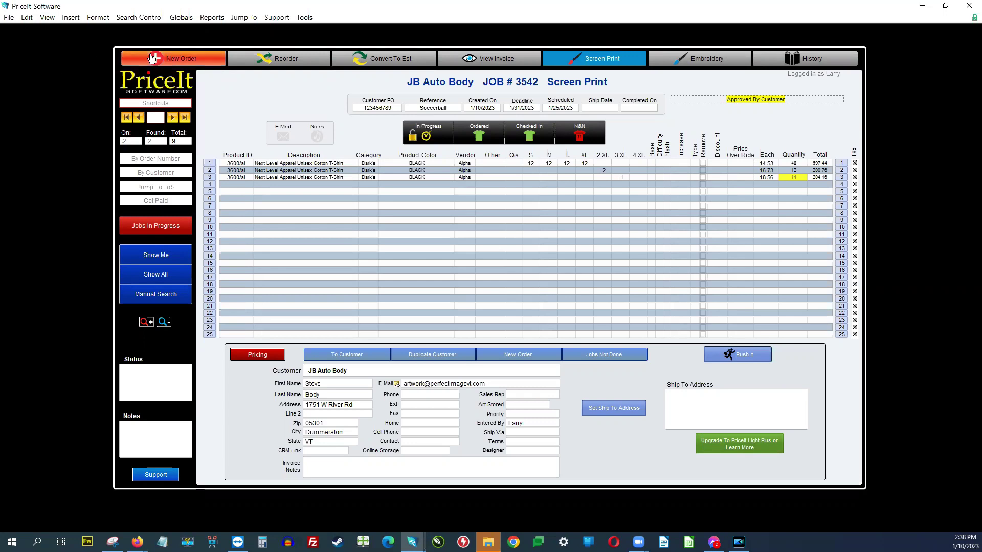
# Create a new order as a Screen Print estimate, giving Estimate # 3543.
pyautogui.click(152, 58)
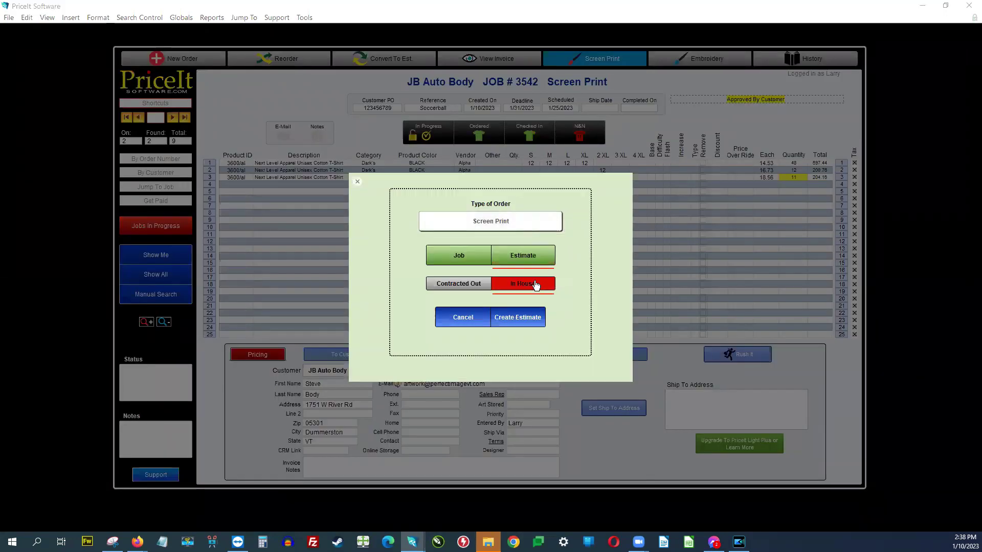
pyautogui.click(521, 223)
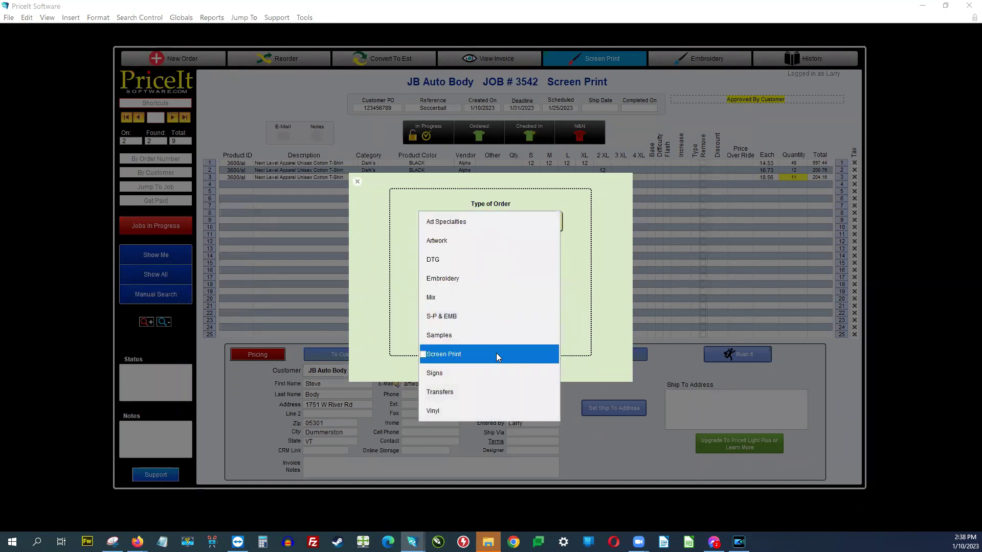
pyautogui.click(522, 360)
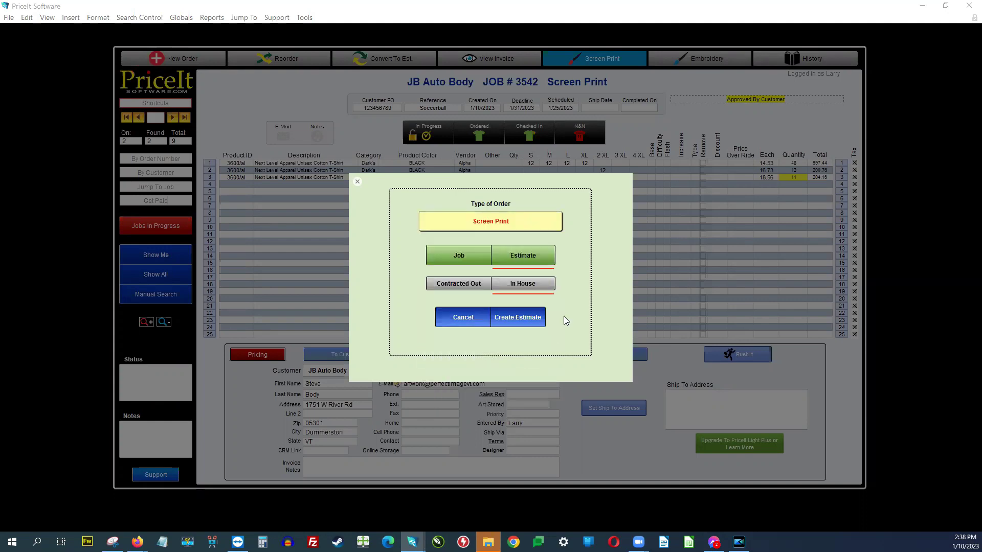
pyautogui.click(527, 319)
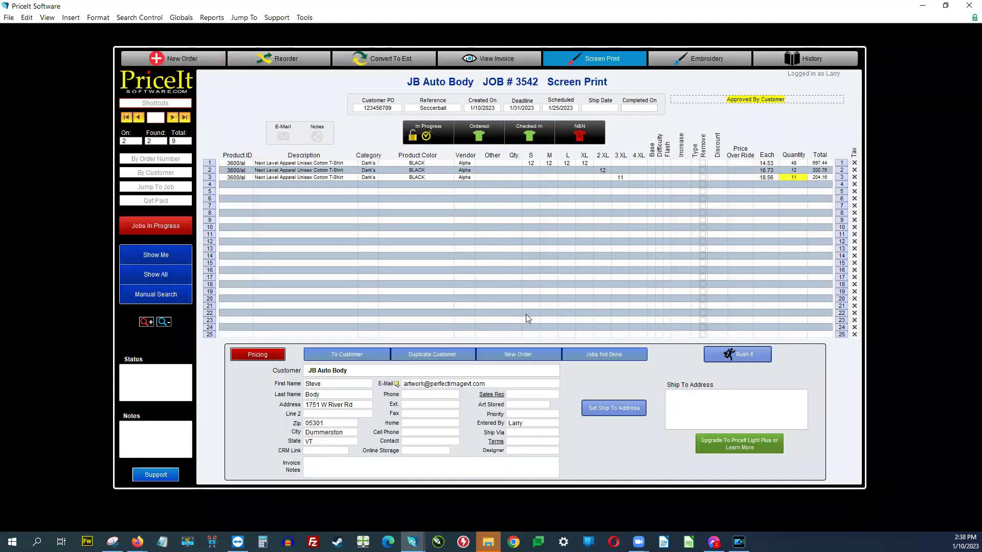
# Assign JB Auto Body and set row 1 to the 3600/al T-shirt, Dark's, BLACK.
pyautogui.click(354, 376)
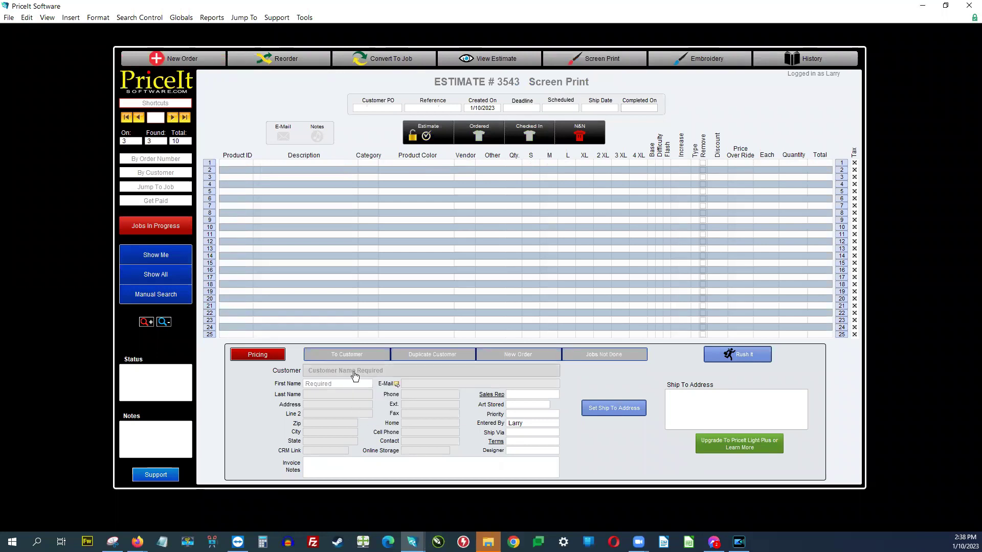
pyautogui.click(345, 388)
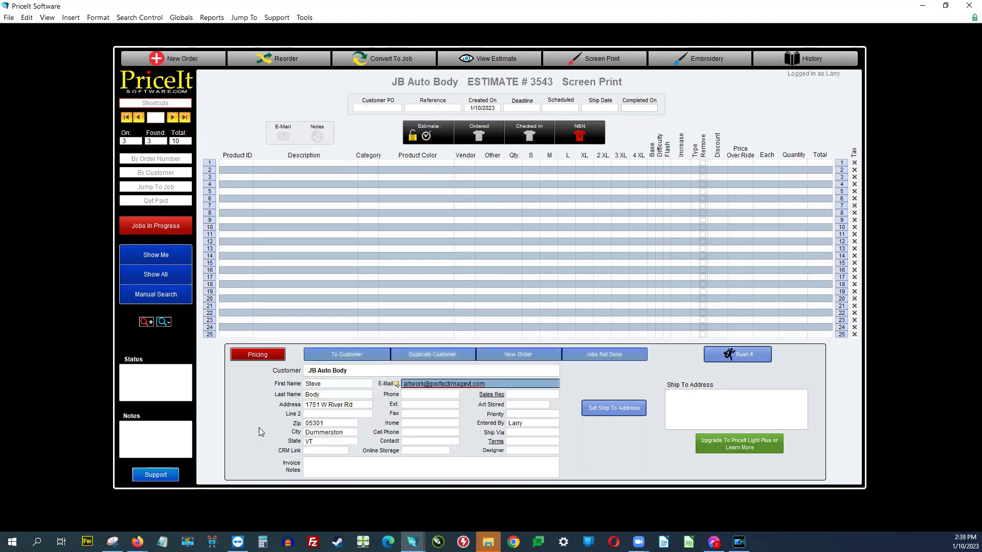
pyautogui.click(245, 163)
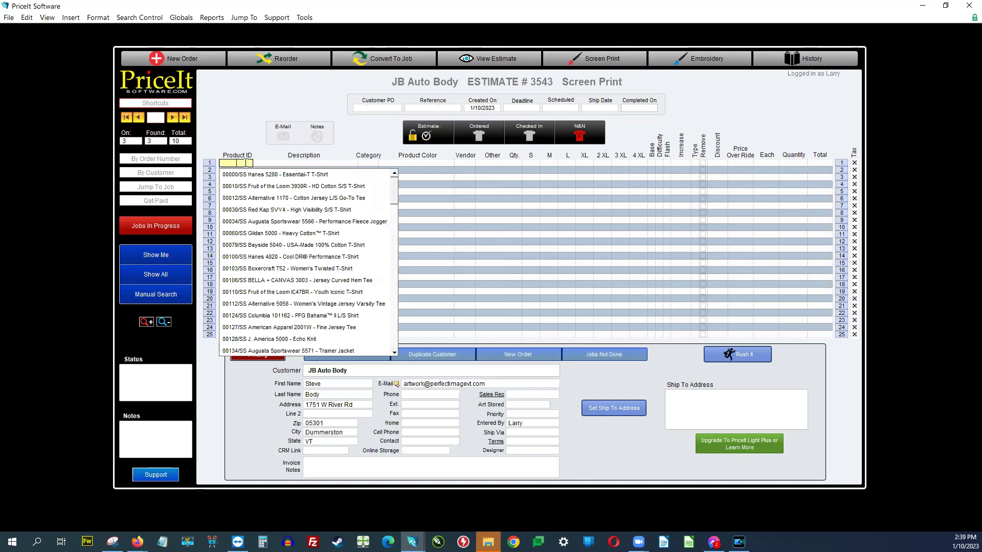
pyautogui.write('3600/al')
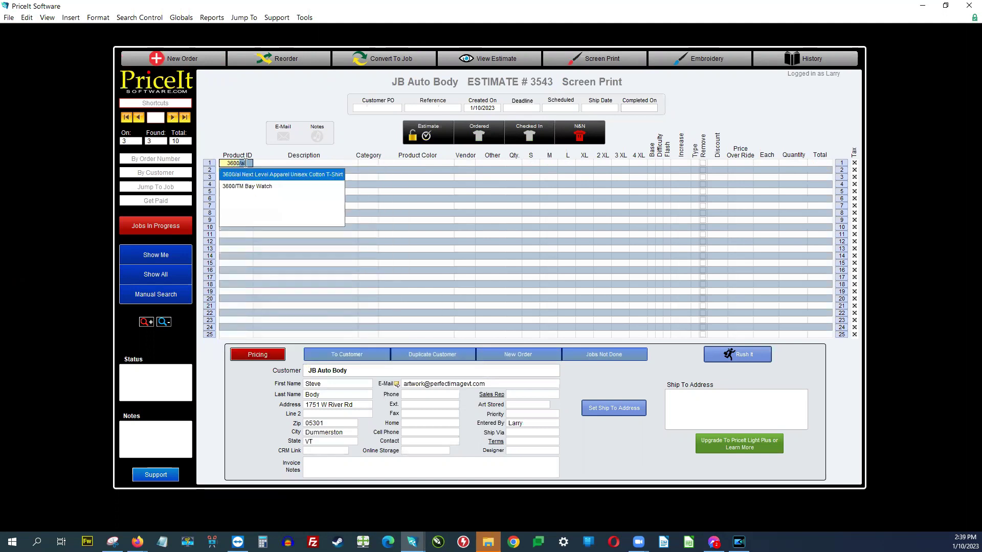
pyautogui.click(255, 172)
pyautogui.click(366, 162)
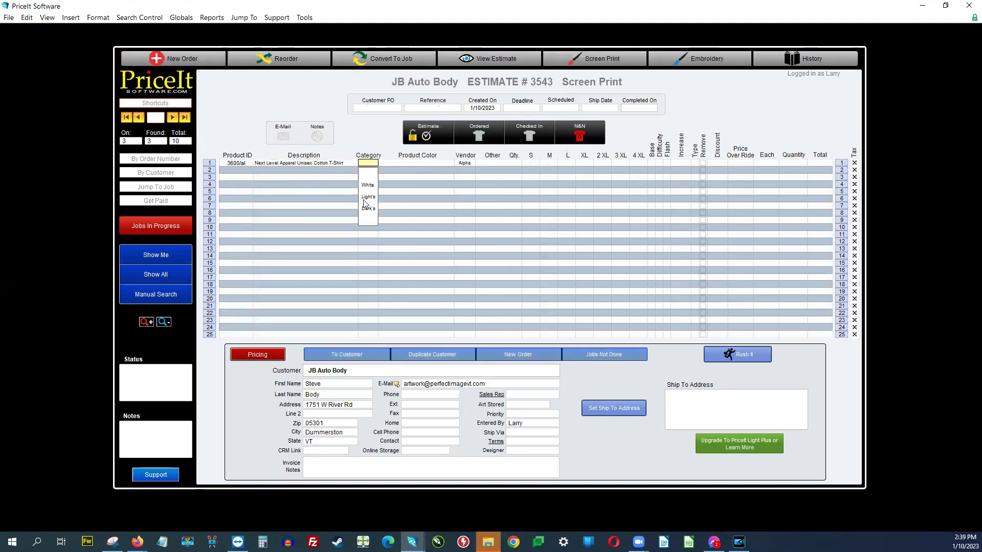
pyautogui.click(366, 208)
pyautogui.click(416, 197)
pyautogui.click(533, 162)
# Enter 12 across row 1's size columns.
pyautogui.write('12')
pyautogui.press('Tab')
pyautogui.write('12')
pyautogui.press('Tab')
pyautogui.write('1')
pyautogui.click(601, 162)
pyautogui.write('12')
pyautogui.click(689, 115)
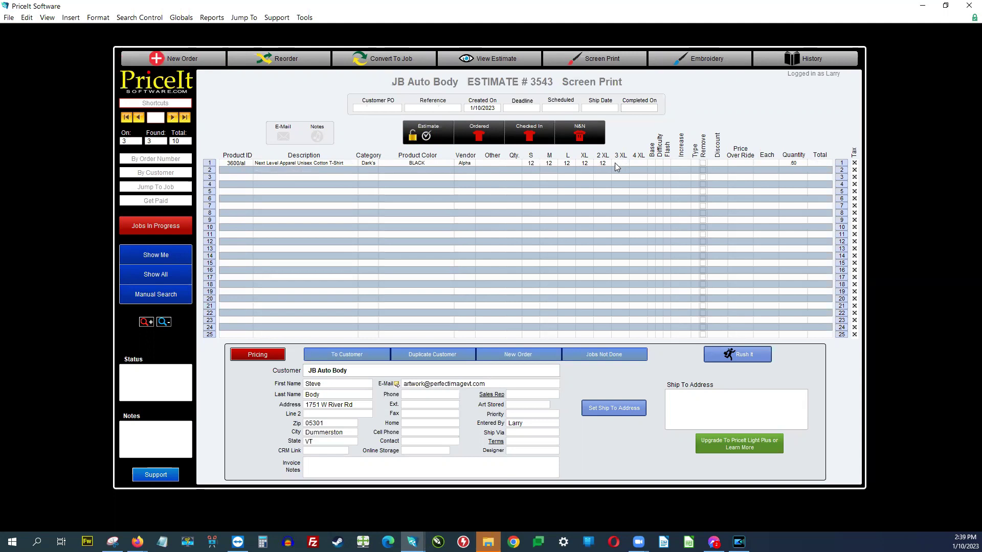
pyautogui.write('12')
pyautogui.press('Tab')
pyautogui.write('12')
pyautogui.press('Return')
# Clear row 1's 2XL, 3XL and 4XL, leaving 12 each of S–XL (48 total).
pyautogui.click(603, 162)
pyautogui.press('Delete')
pyautogui.click(621, 162)
pyautogui.press('Delete')
pyautogui.click(638, 163)
pyautogui.press('Delete')
pyautogui.click(708, 119)
# Copy row 1's product details into rows 2 and 3 with Copy From Above > Partial.
pyautogui.rightClick(210, 175)
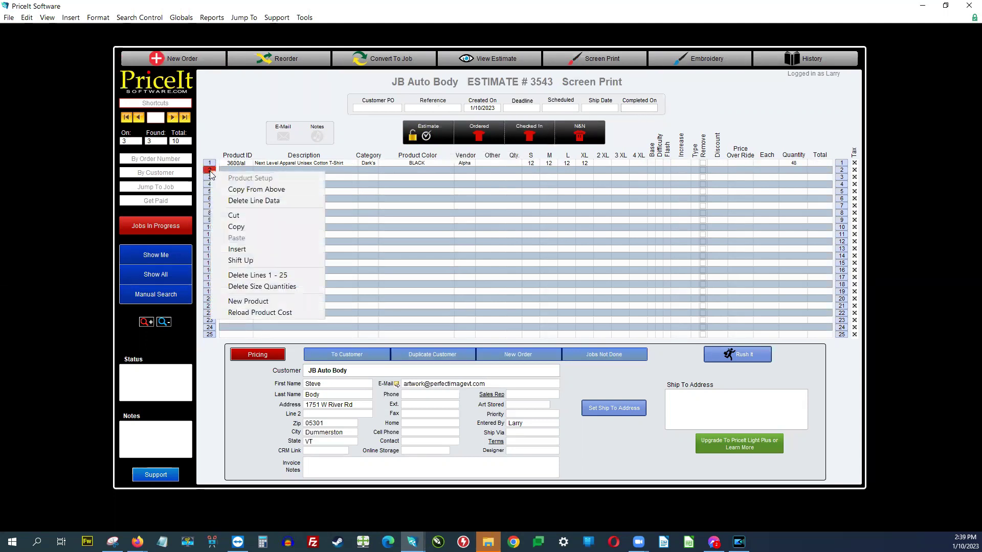
pyautogui.click(249, 191)
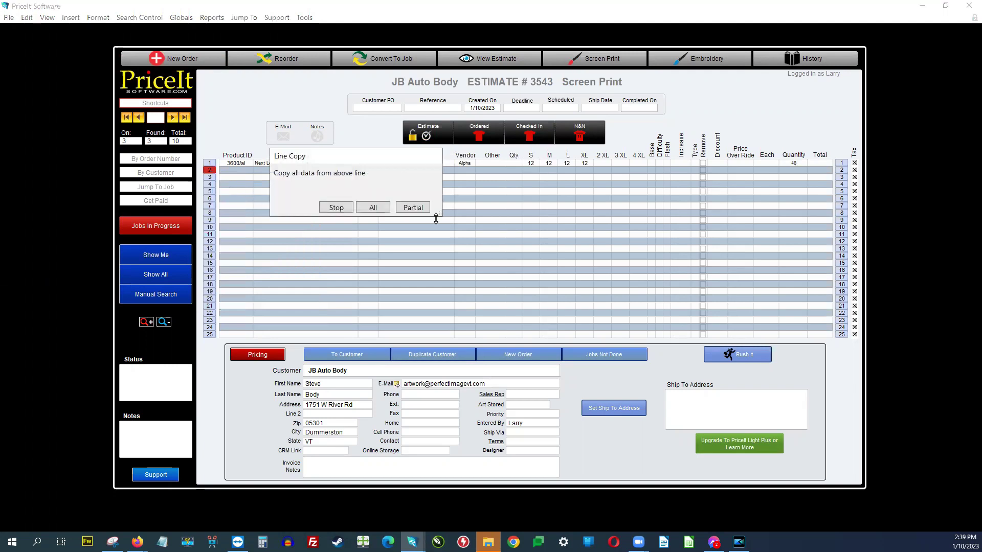
pyautogui.click(413, 208)
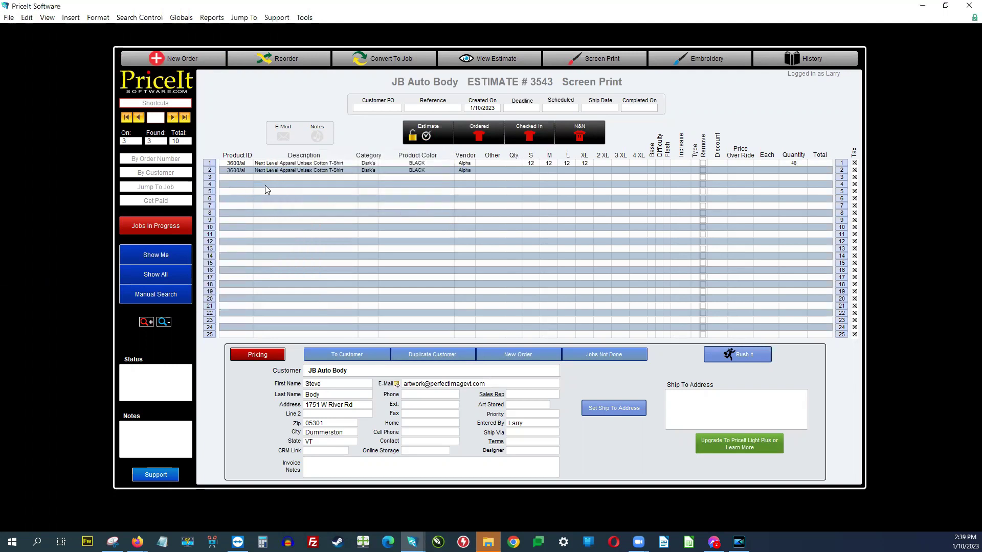
pyautogui.rightClick(209, 180)
pyautogui.click(250, 192)
pyautogui.click(415, 208)
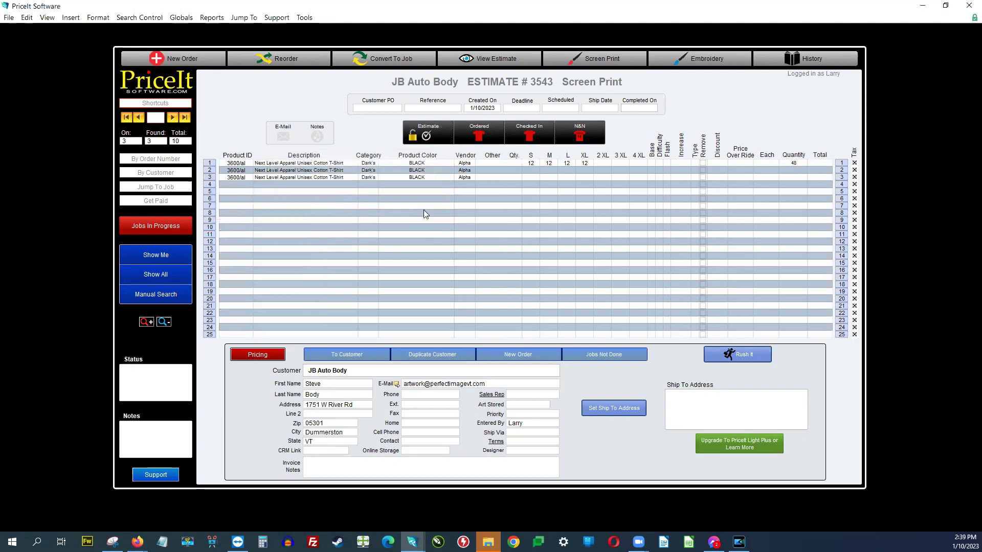
# Enter 12 in row 2's 2XL and 12 in row 3's 3XL.
pyautogui.click(598, 171)
pyautogui.write('12')
pyautogui.click(617, 178)
pyautogui.write('12')
pyautogui.click(747, 113)
# Set 3 front print colours under Pricing and calculate the order to 1192.10 with tax.
pyautogui.click(263, 355)
pyautogui.click(463, 391)
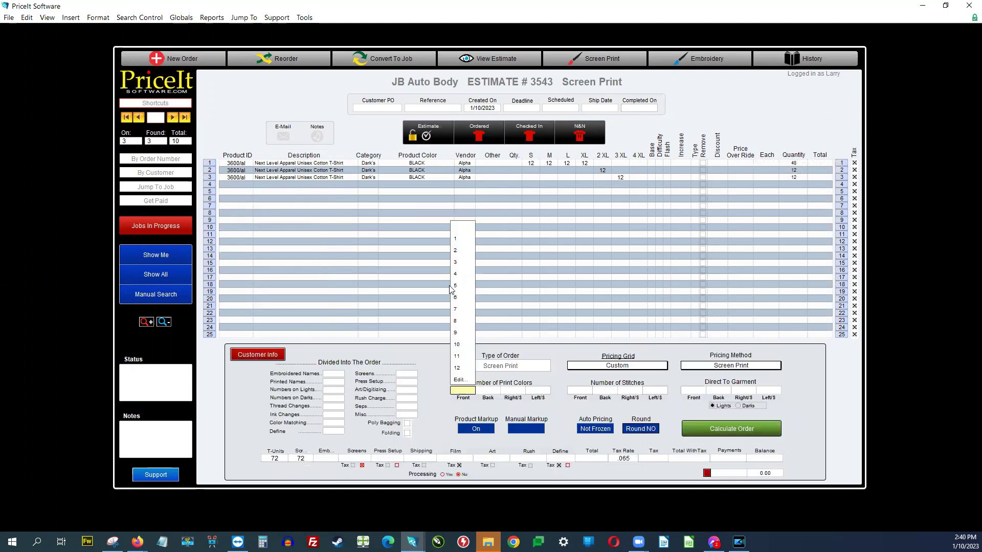
pyautogui.click(457, 263)
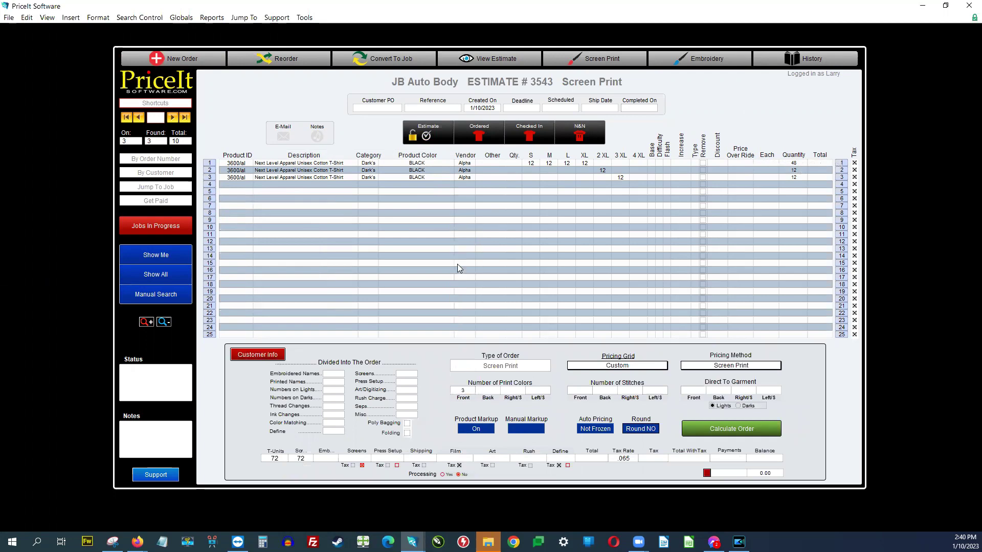
pyautogui.click(745, 429)
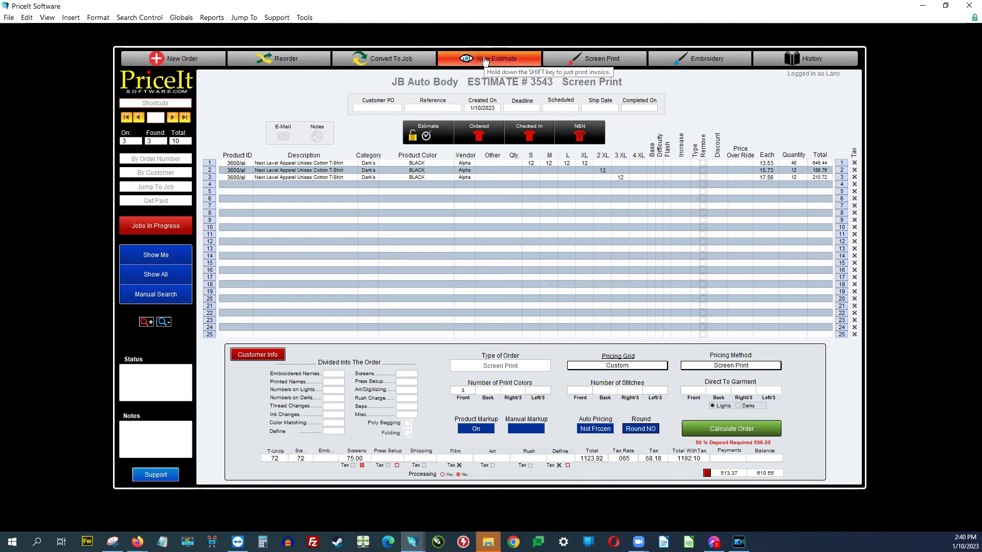
# Preview estimate 3543, send it by e-mail through the desktop app, and return to its job screen.
pyautogui.click(484, 60)
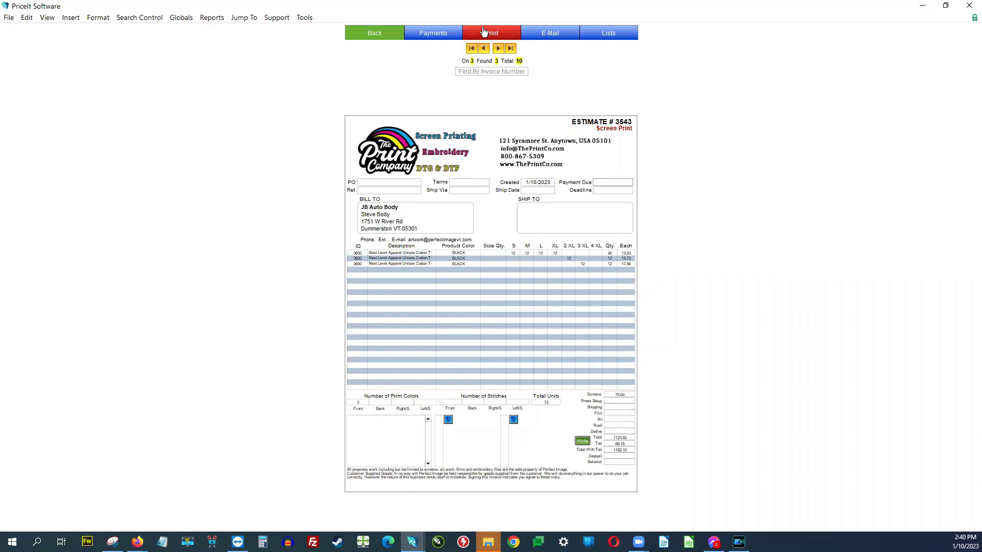
pyautogui.click(544, 33)
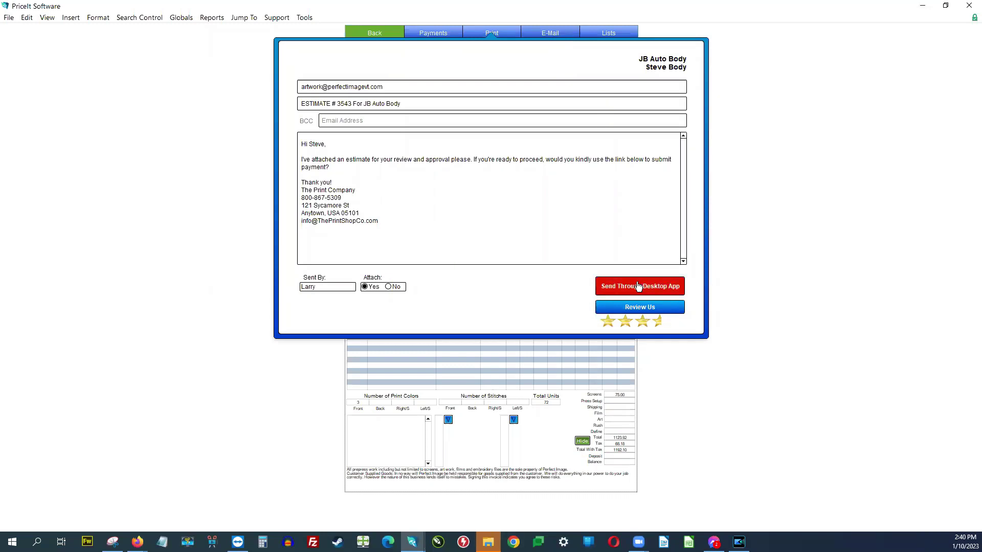
pyautogui.click(639, 286)
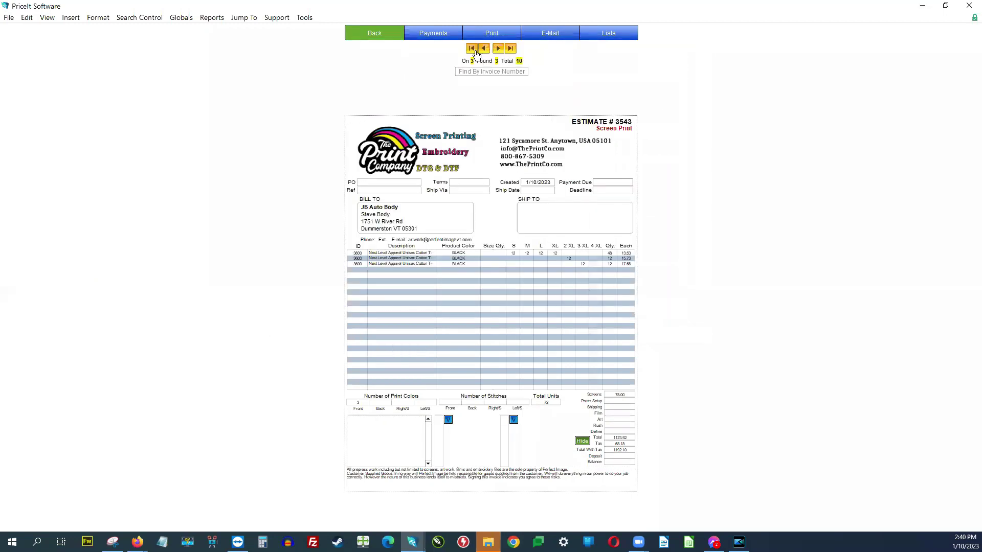
pyautogui.click(364, 34)
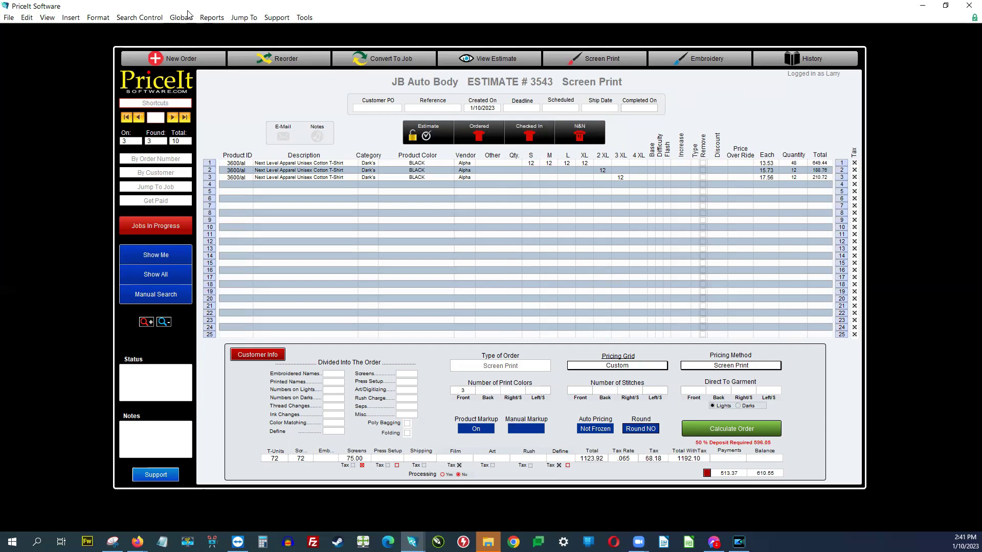
# Open the Users support table from Jump To > Support Tables.
pyautogui.click(210, 19)
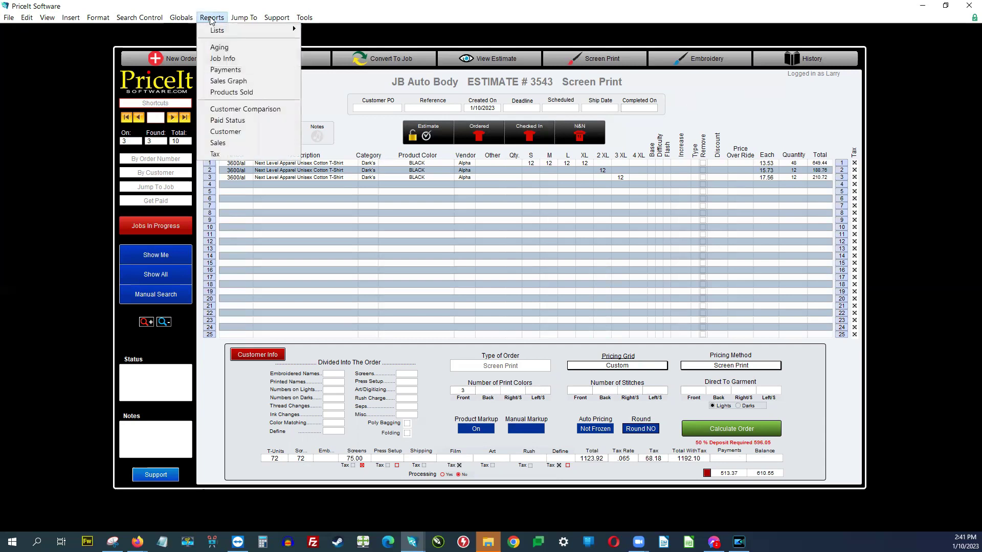
pyautogui.moveTo(243, 19)
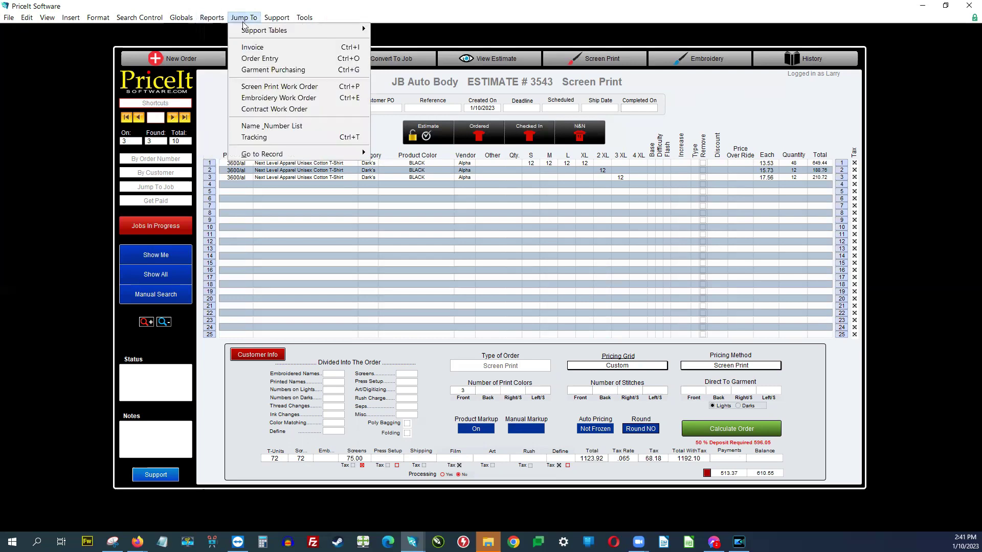
pyautogui.moveTo(270, 29)
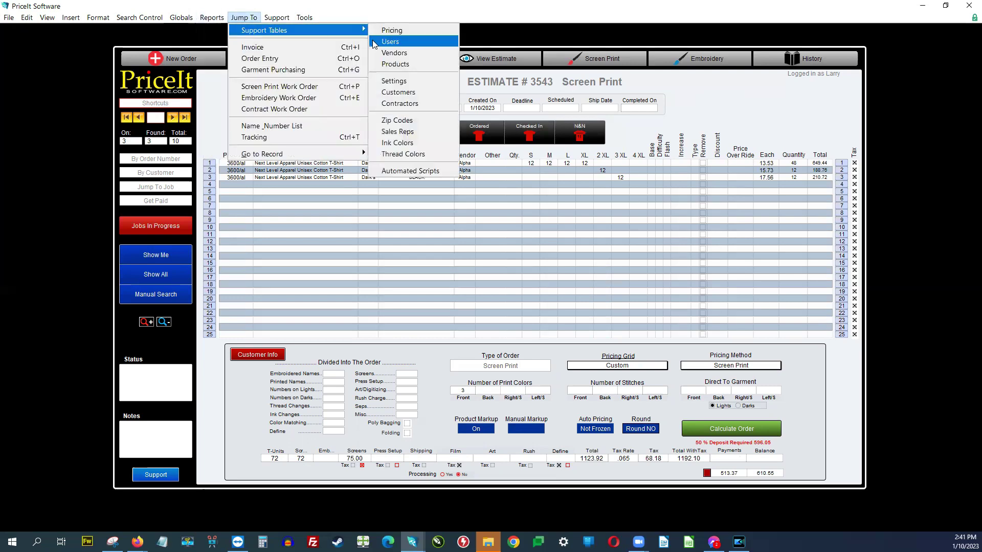
pyautogui.click(392, 43)
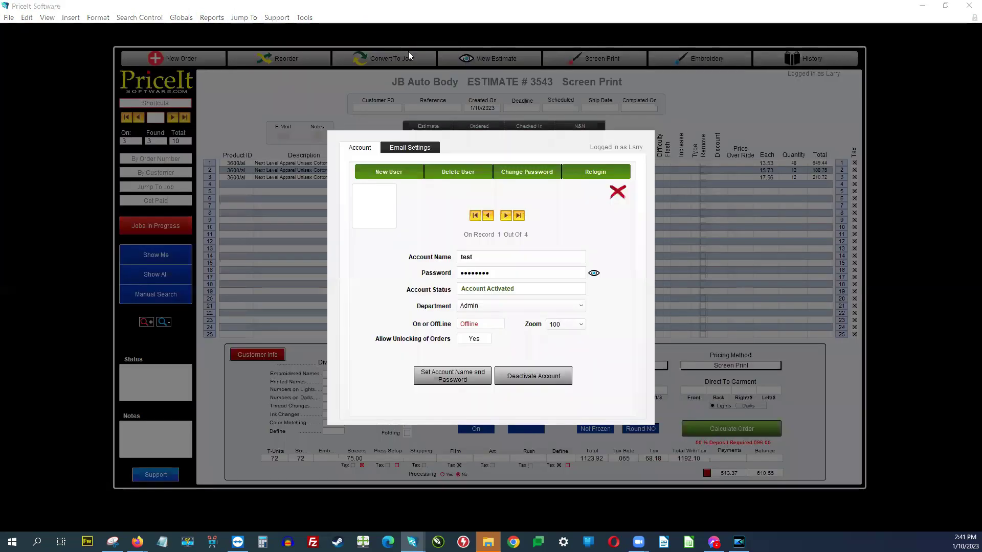
# Browse forward and back through the existing user account records.
pyautogui.click(506, 216)
pyautogui.click(506, 216)
pyautogui.click(505, 217)
pyautogui.click(488, 216)
pyautogui.click(488, 217)
pyautogui.click(488, 216)
pyautogui.click(506, 217)
pyautogui.click(505, 217)
pyautogui.click(506, 216)
# Create a new user account named 'New User 2' with a password.
pyautogui.click(384, 171)
pyautogui.write('New User 2')
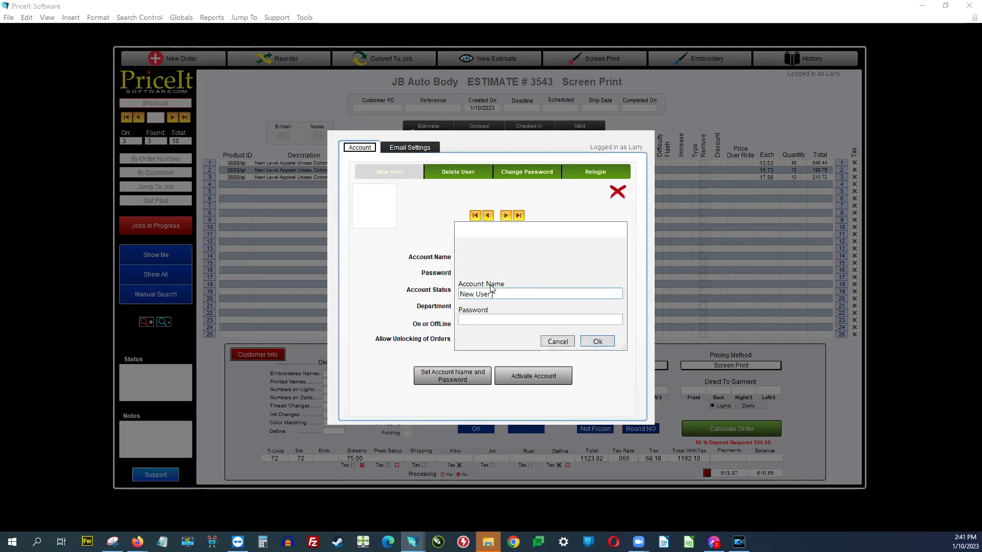
pyautogui.click(505, 318)
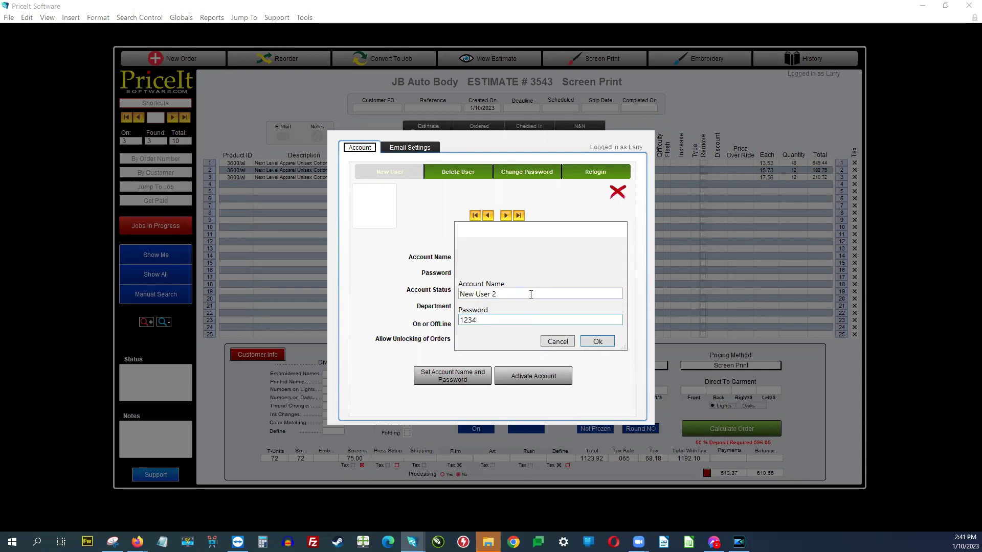
pyautogui.click(595, 343)
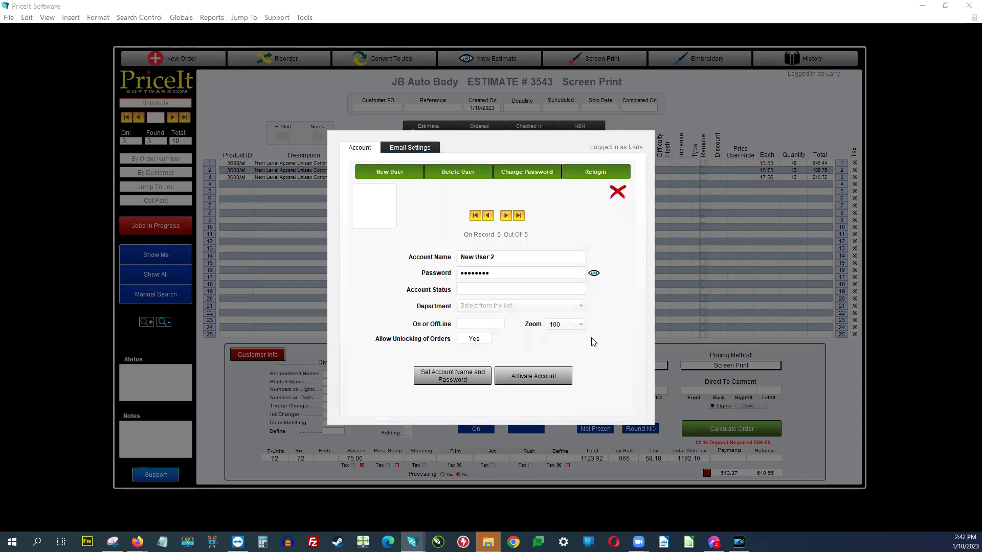
# Assign New User 2 to the Admin department and activate the account.
pyautogui.click(583, 307)
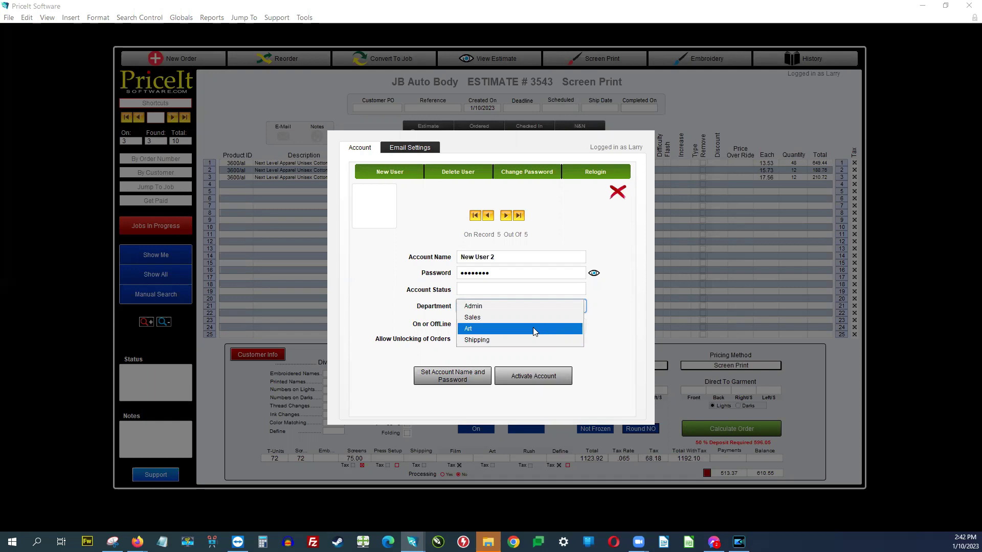
pyautogui.click(516, 306)
pyautogui.click(561, 376)
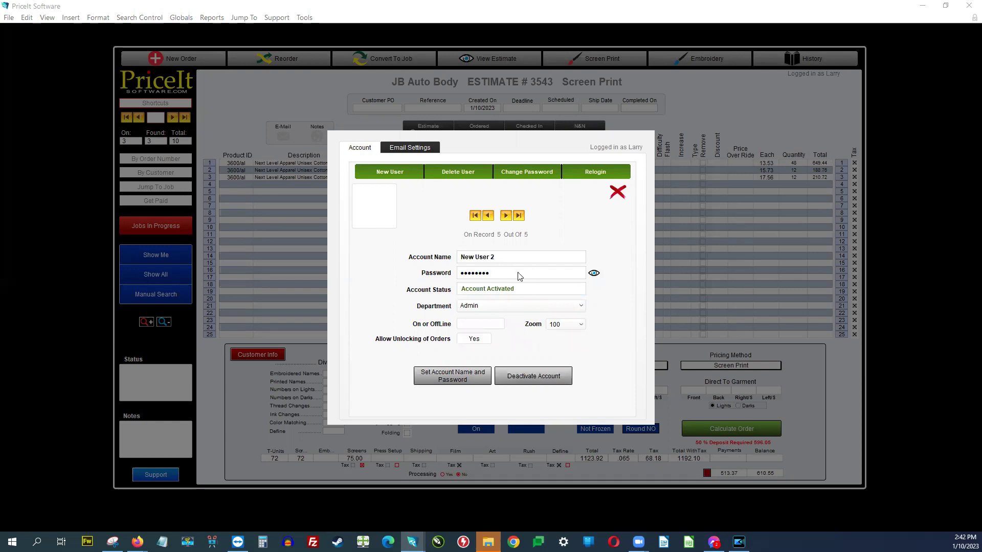
# Reveal the account's password to check it, then dismiss the message.
pyautogui.click(593, 274)
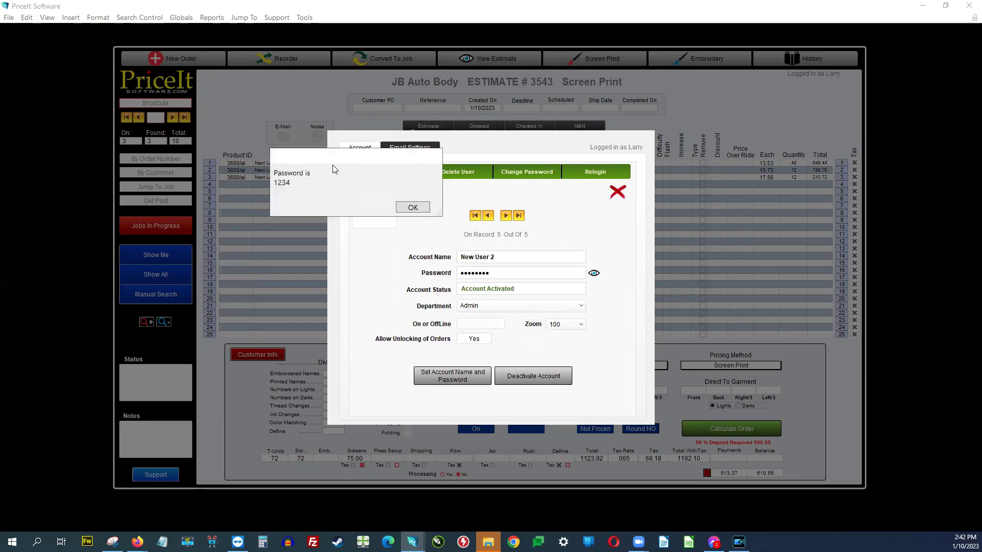
pyautogui.moveTo(333, 164); pyautogui.dragTo(622, 242)
pyautogui.click(698, 286)
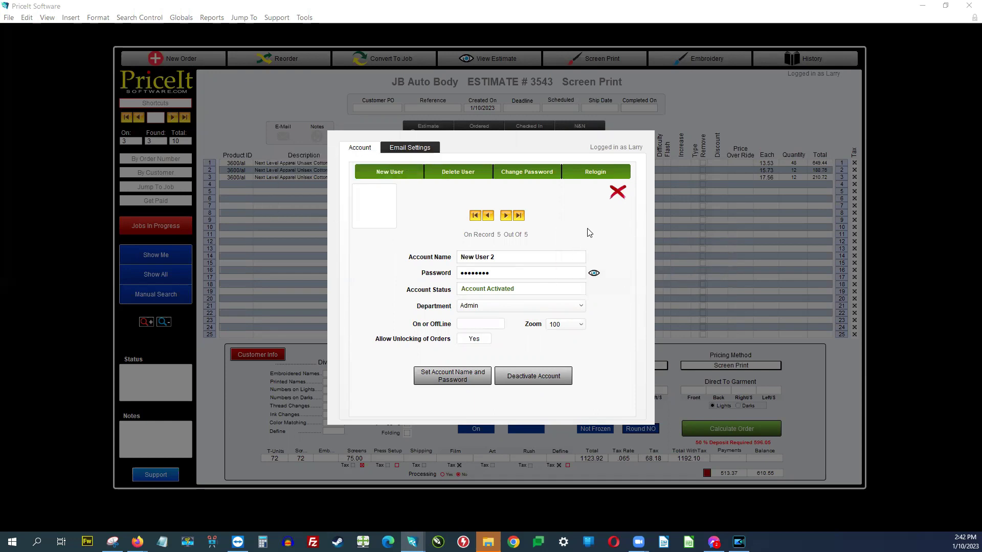
# In the user's Email Settings, try Gmail as the e-mail option.
pyautogui.click(407, 152)
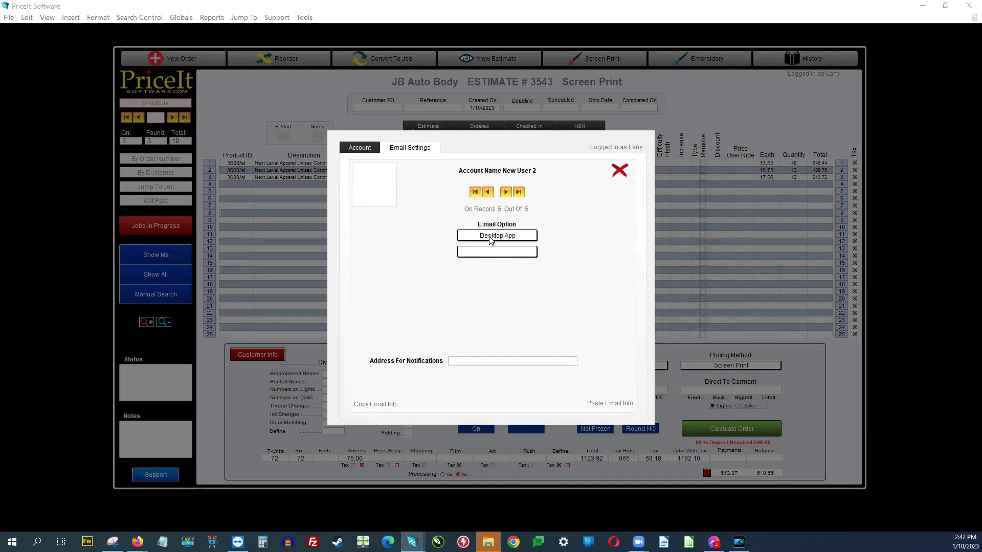
pyautogui.click(486, 253)
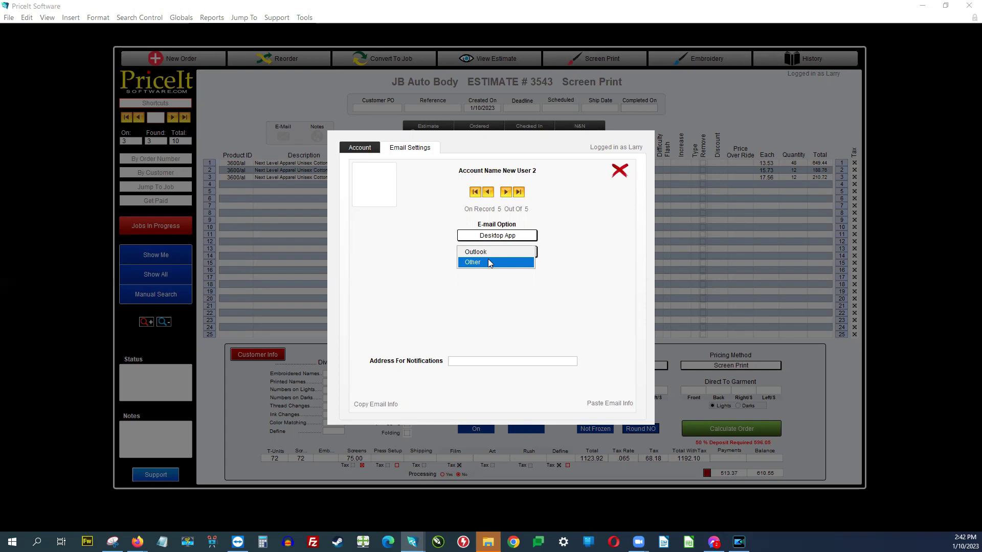
pyautogui.click(580, 249)
pyautogui.click(499, 235)
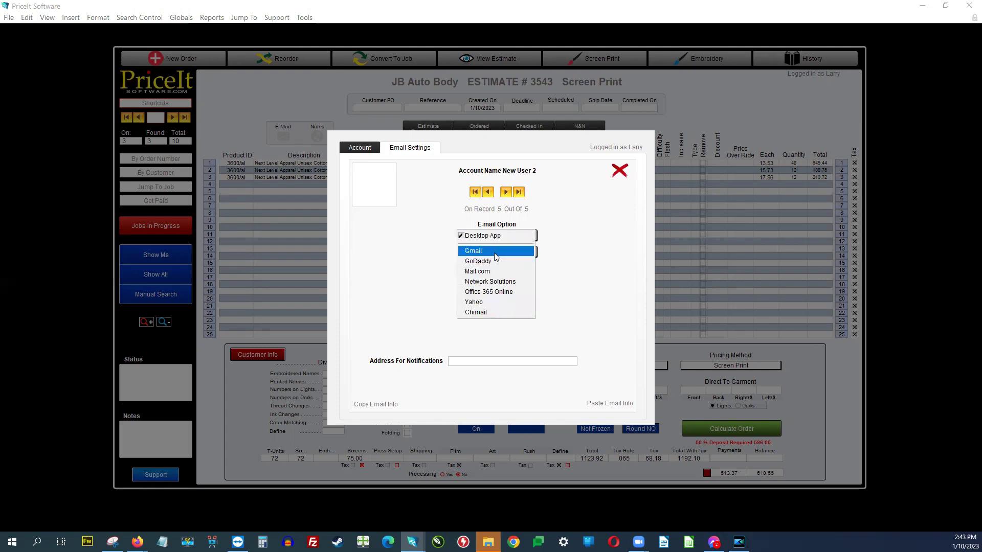
pyautogui.click(495, 252)
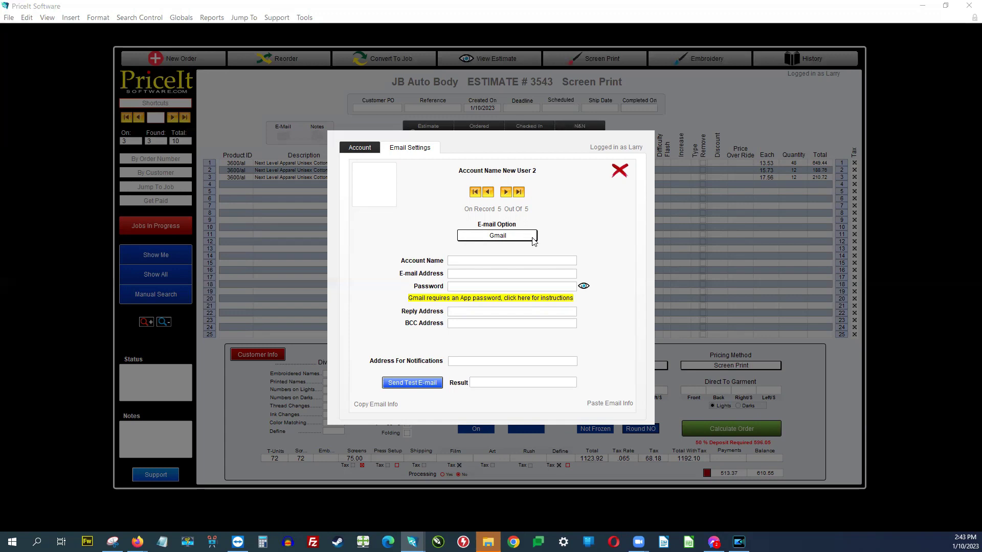
# Set the e-mail option back to Desktop App and close the user accounts window.
pyautogui.click(496, 234)
pyautogui.click(493, 236)
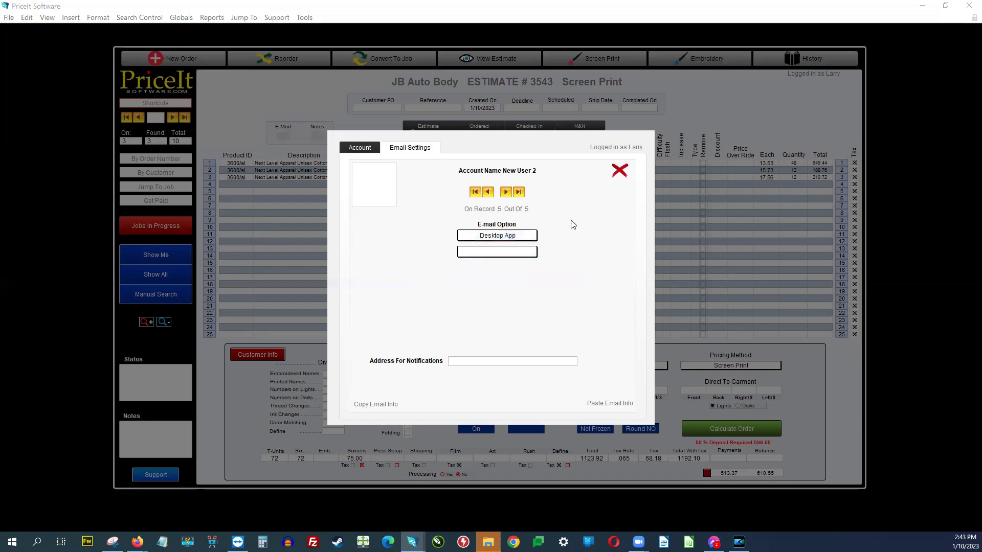
pyautogui.click(619, 171)
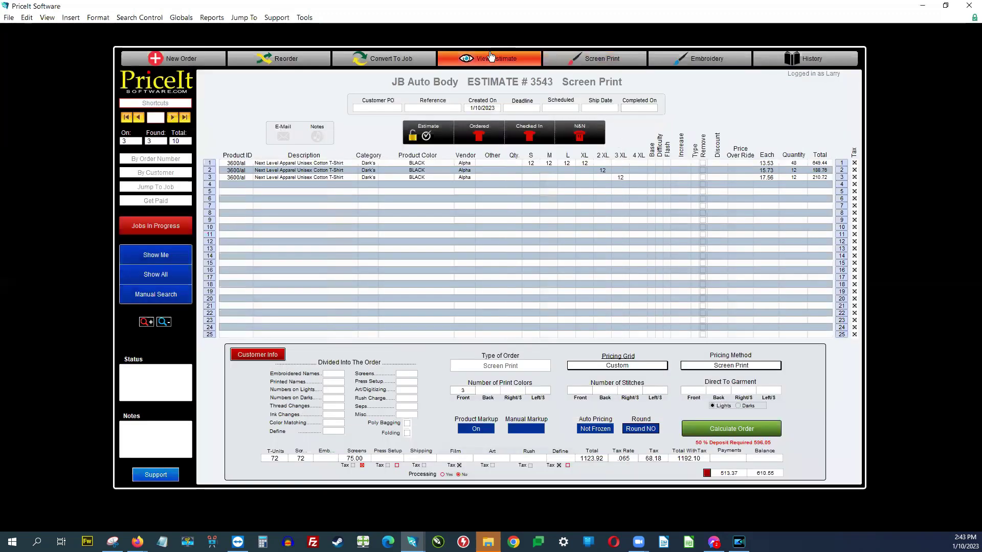
pyautogui.click(484, 57)
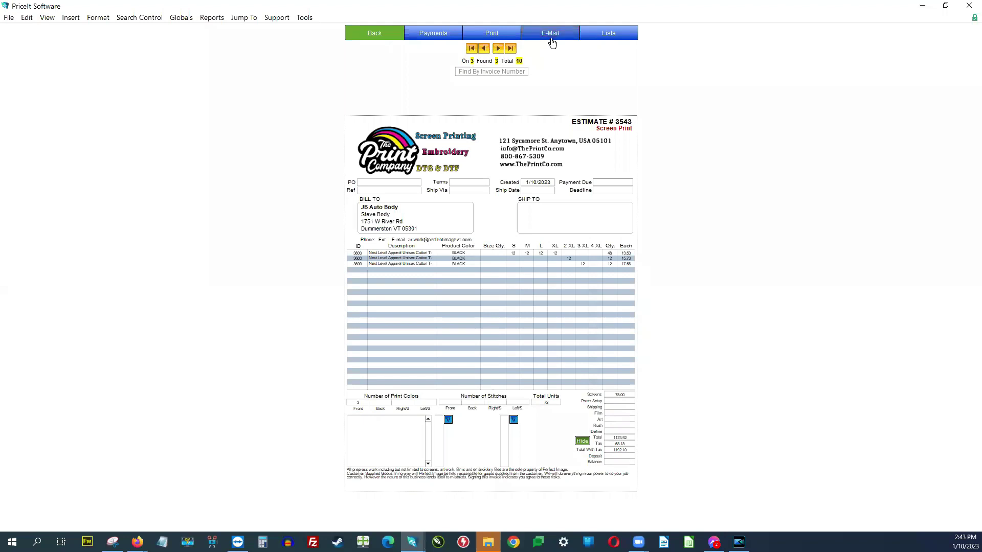
pyautogui.click(551, 37)
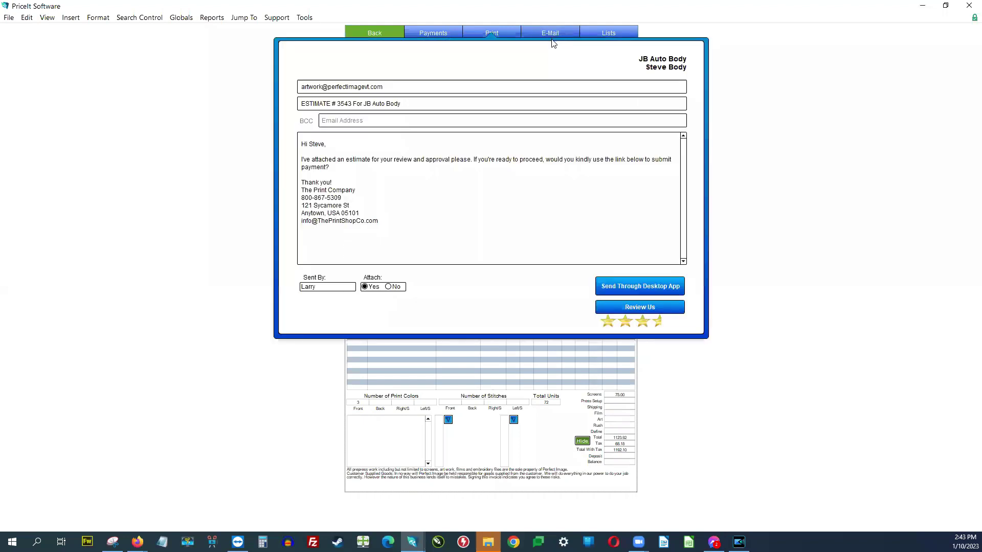
pyautogui.click(749, 272)
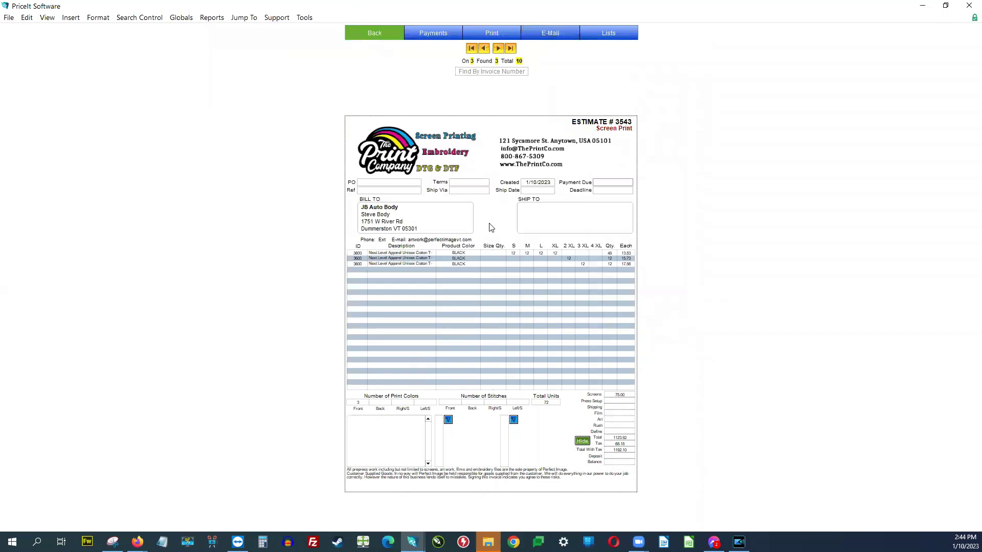
pyautogui.click(374, 34)
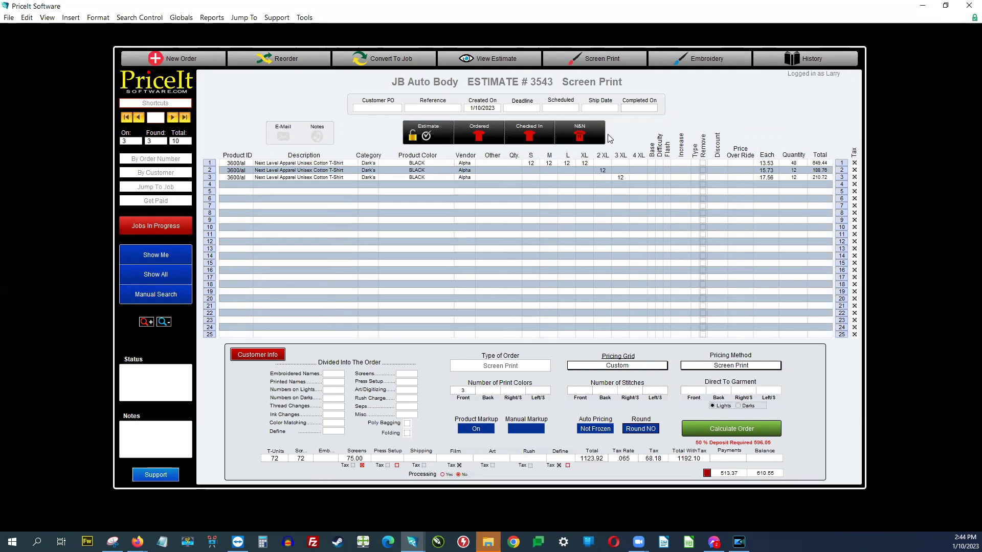
# Set the deadline to 1/31/2023 and the scheduled date to 1/26/2023.
pyautogui.click(522, 108)
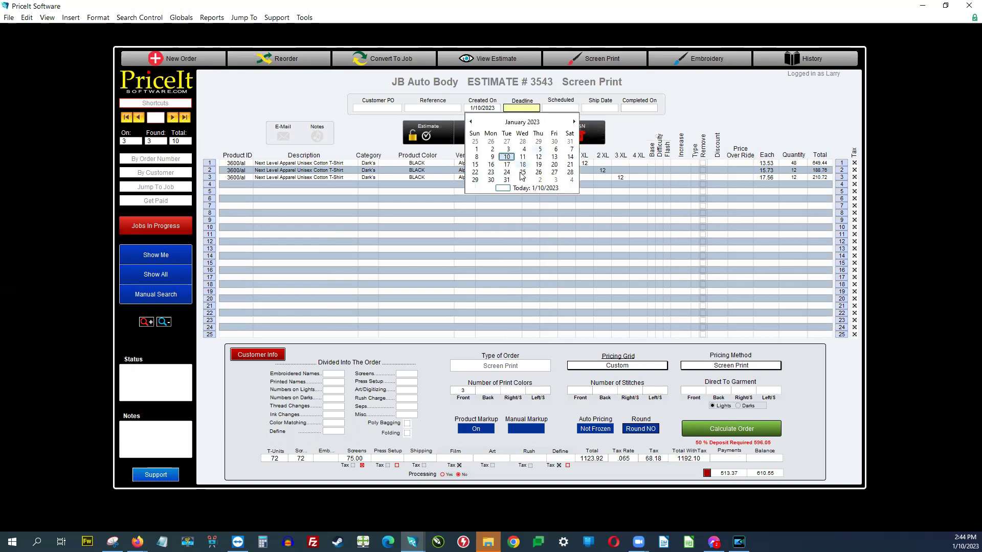
pyautogui.click(506, 181)
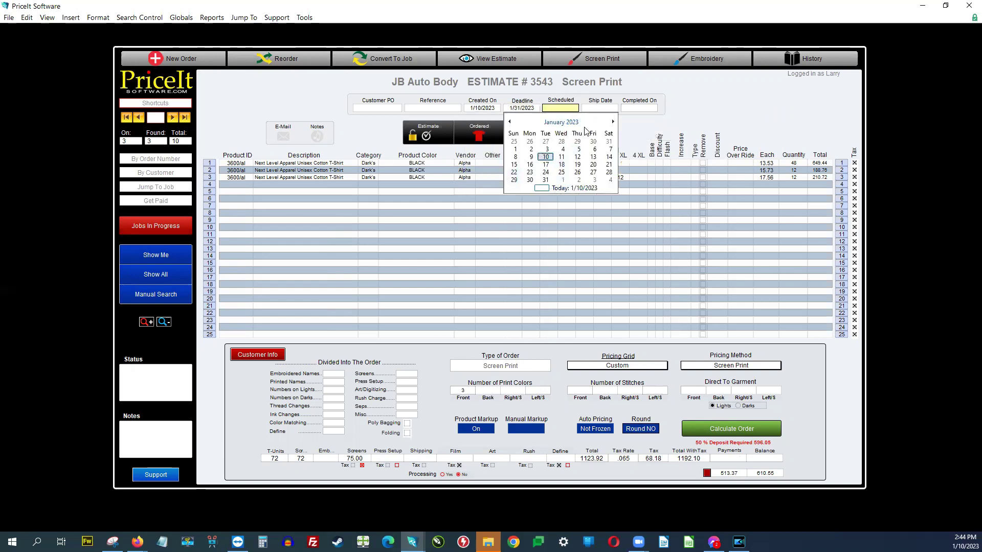
pyautogui.click(577, 172)
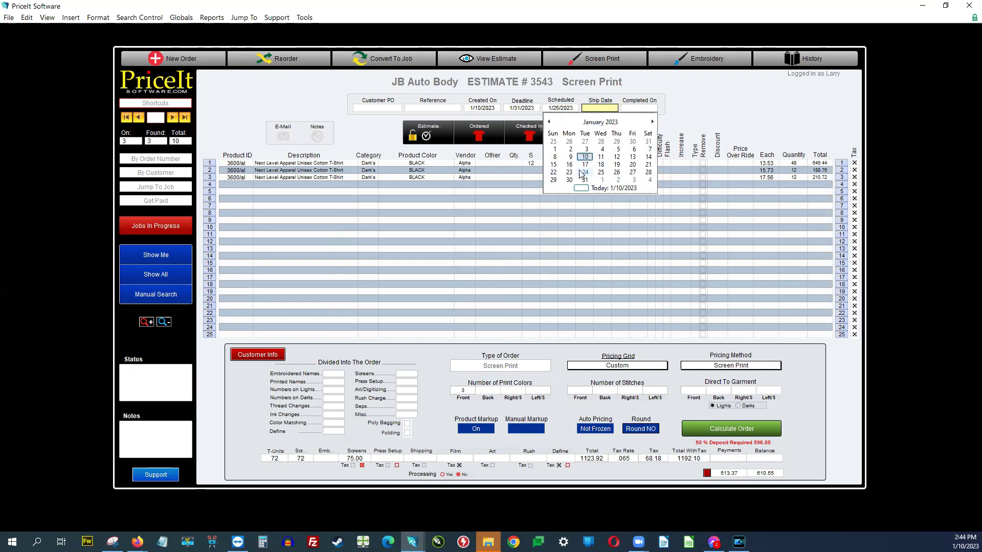
# Enter reference Art#1234 and the customer's PO number.
pyautogui.click(446, 109)
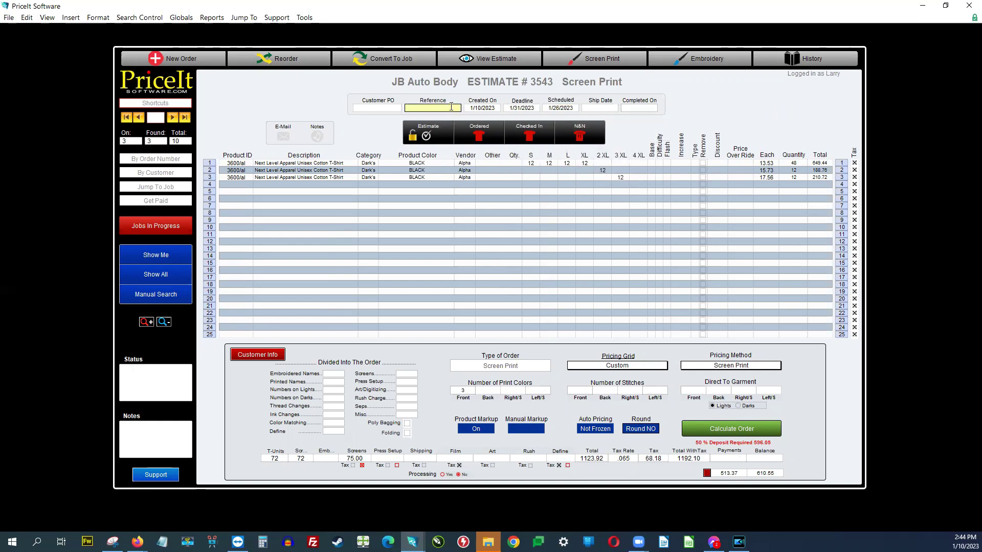
pyautogui.write('S')
pyautogui.press('BackSpace')
pyautogui.write('Art#1234')
pyautogui.click(712, 110)
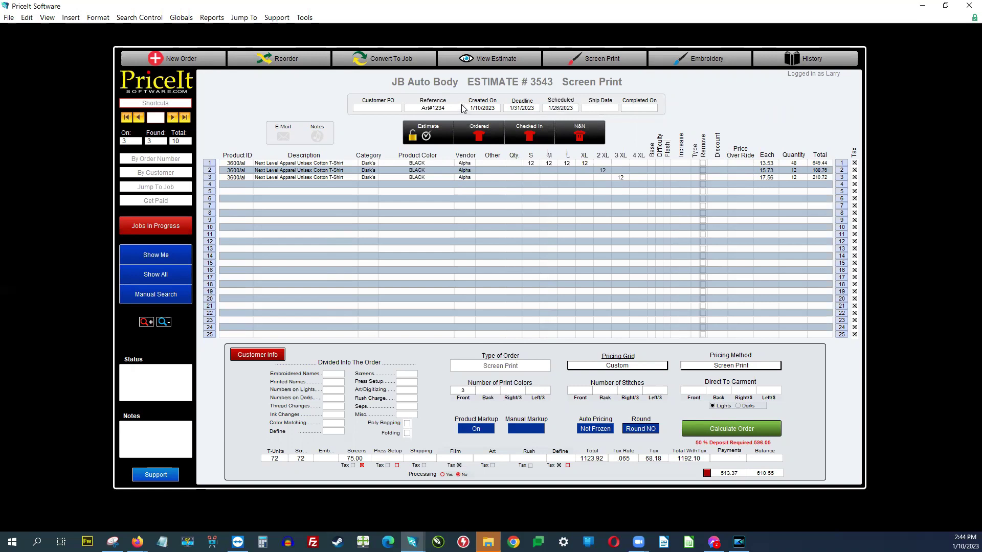
pyautogui.click(394, 109)
pyautogui.write('92')
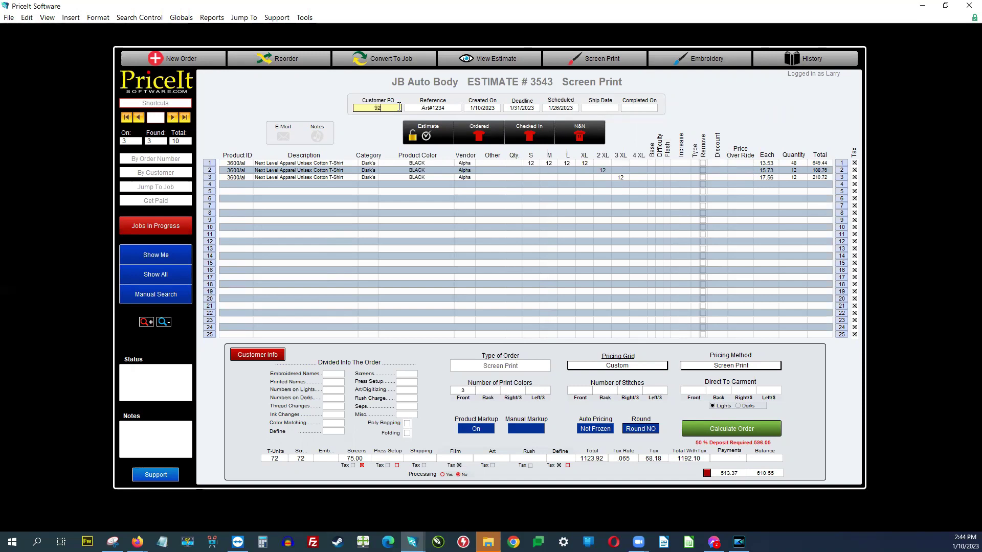
pyautogui.write('1455ert2')
pyautogui.click(720, 109)
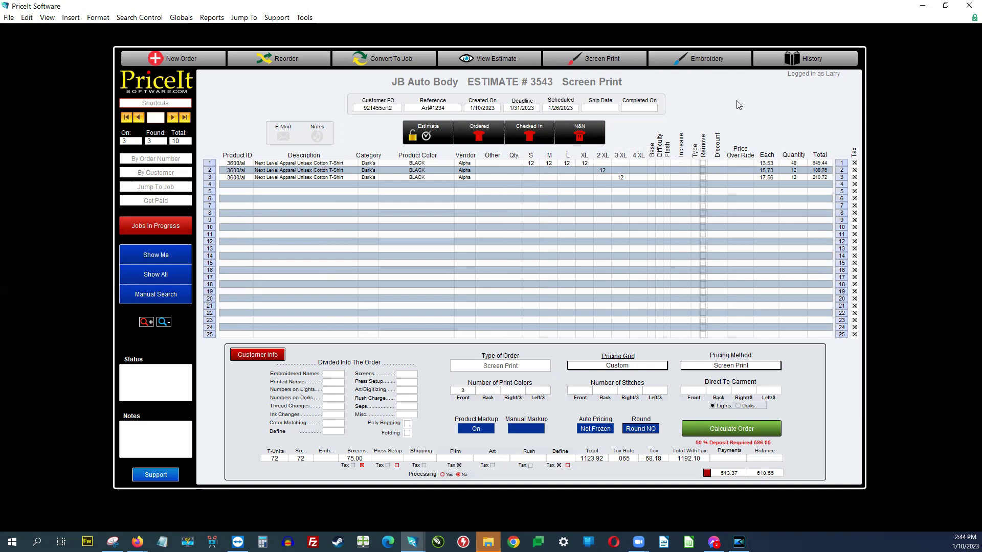
# Insert features.JPG into the second art slot (31) for the front print location.
pyautogui.click(621, 67)
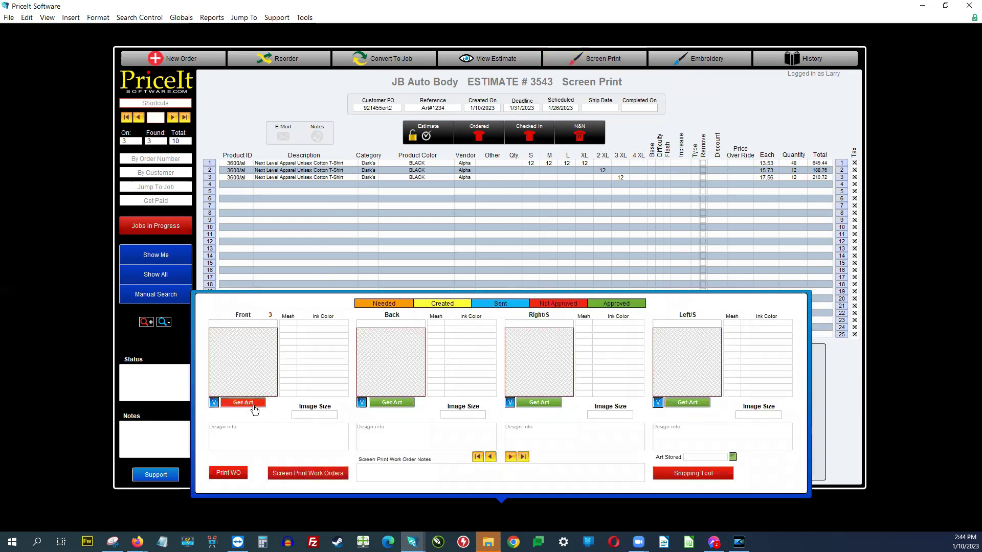
pyautogui.click(243, 403)
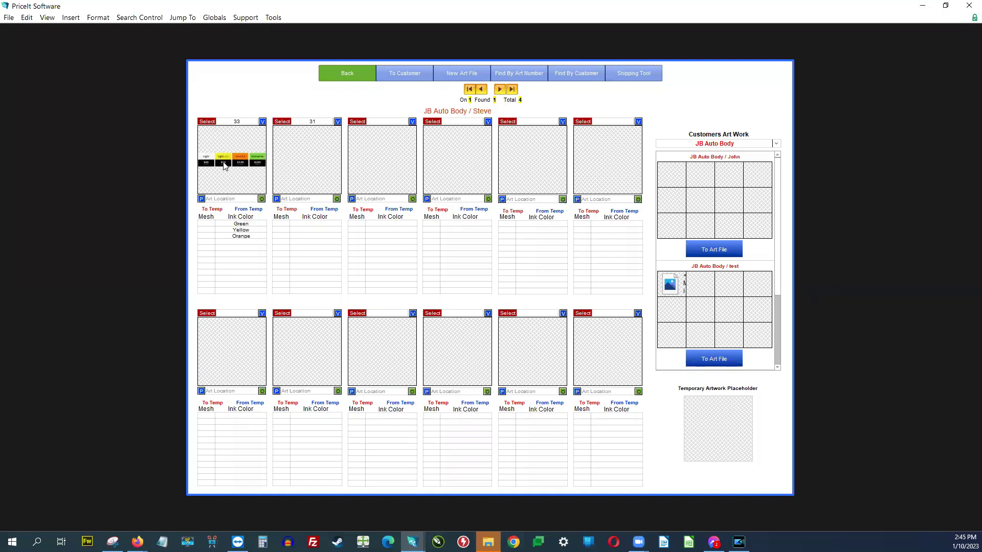
pyautogui.rightClick(303, 160)
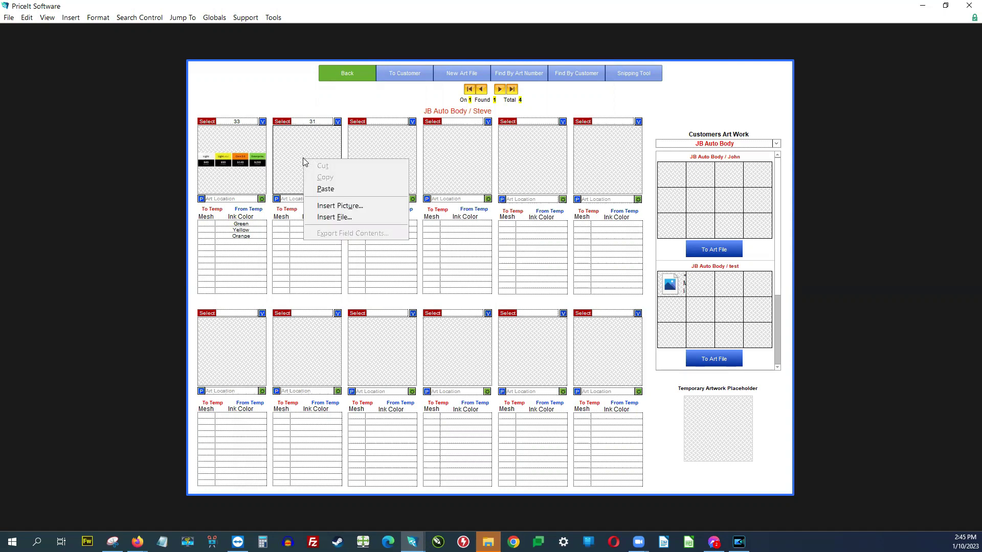
pyautogui.click(352, 205)
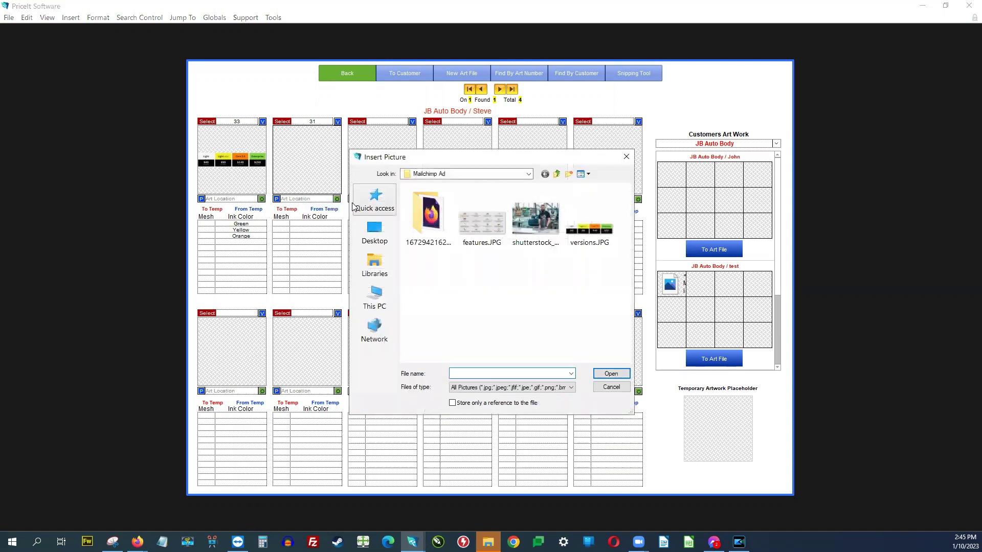
pyautogui.doubleClick(490, 225)
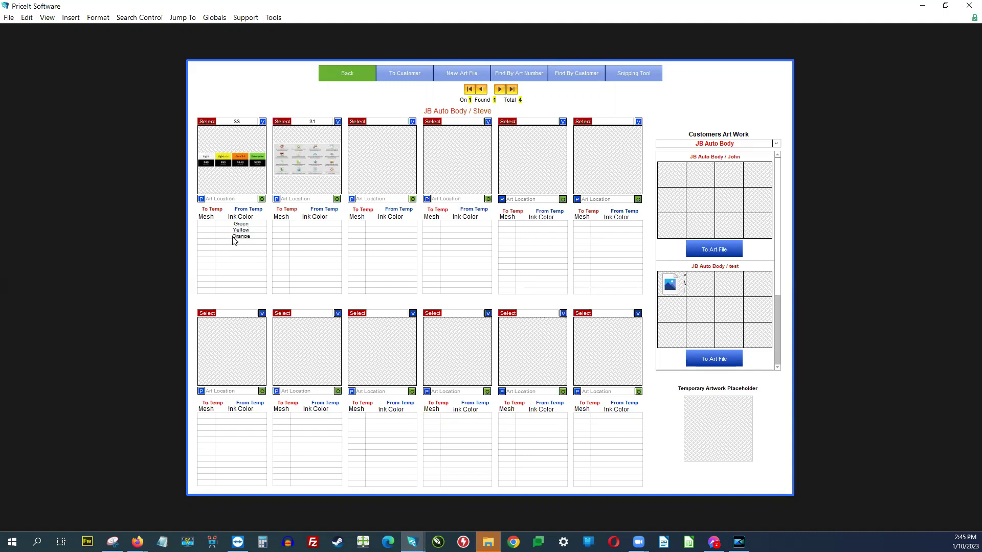
# Set the front artwork's image size to 10".
pyautogui.click(208, 122)
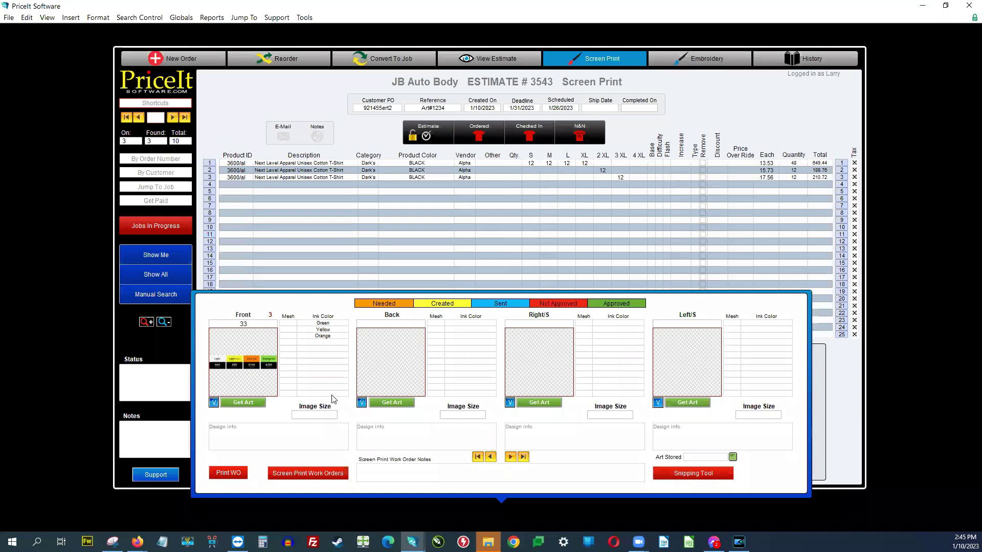
pyautogui.click(334, 417)
pyautogui.write('10"')
pyautogui.click(318, 303)
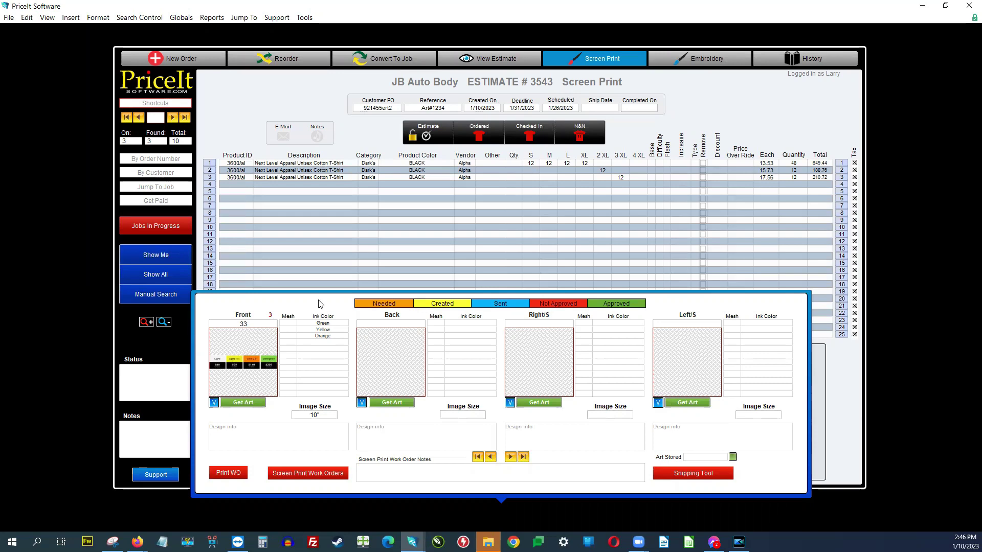
# Enter the front design info 'Center Front Ink....'.
pyautogui.click(298, 443)
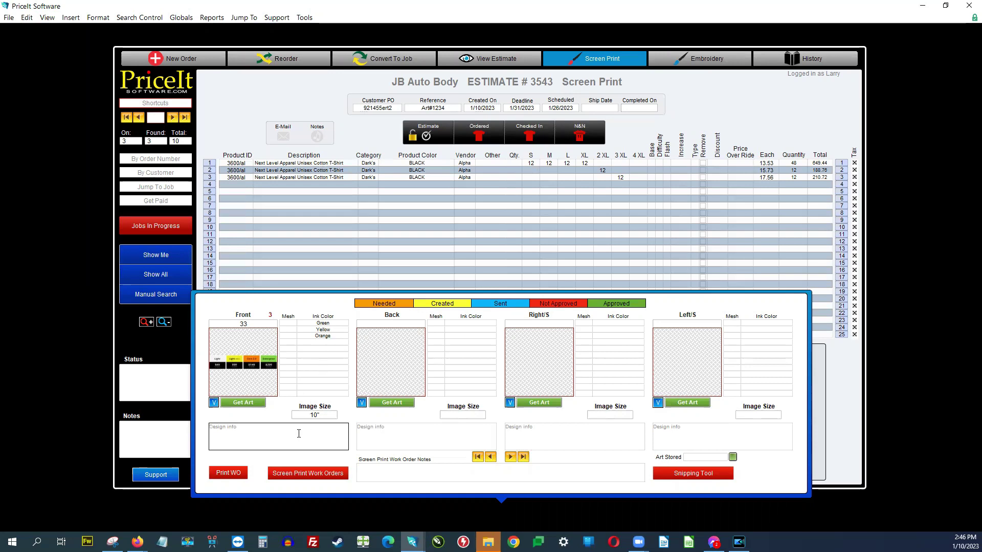
pyautogui.write('Center F')
pyautogui.write('ton')
pyautogui.press('BackSpace')
pyautogui.press('BackSpace')
pyautogui.press('BackSpace')
pyautogui.press('BackSpace')
pyautogui.write('ron Ink....')
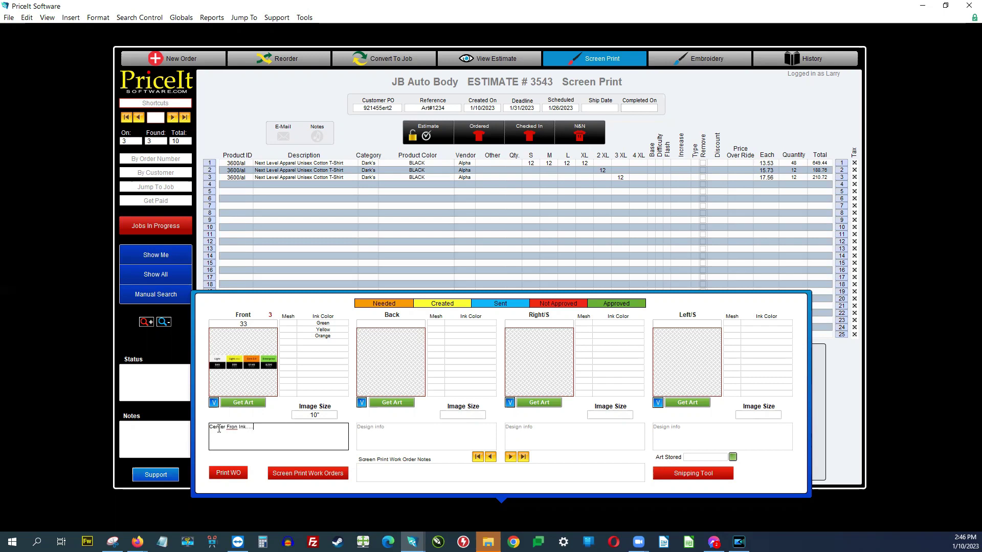
pyautogui.click(237, 426)
pyautogui.write('t')
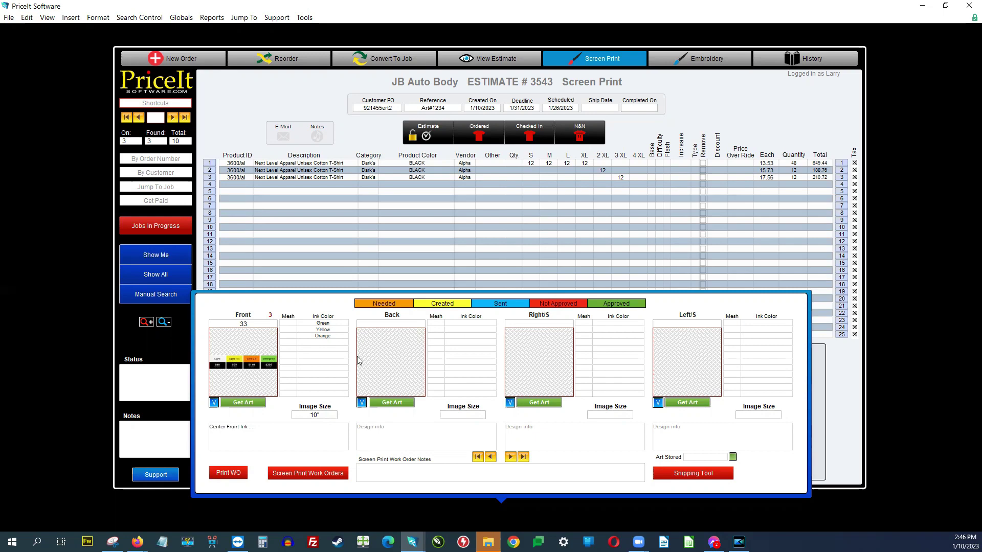
# Open the screen print work order and set the front exact location to Center Front.
pyautogui.click(308, 479)
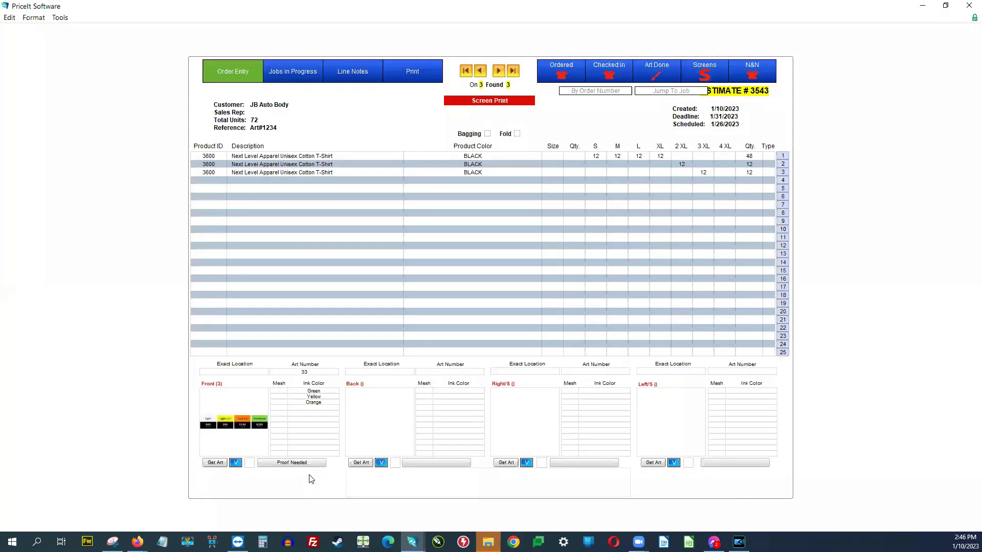
pyautogui.click(240, 372)
pyautogui.click(223, 198)
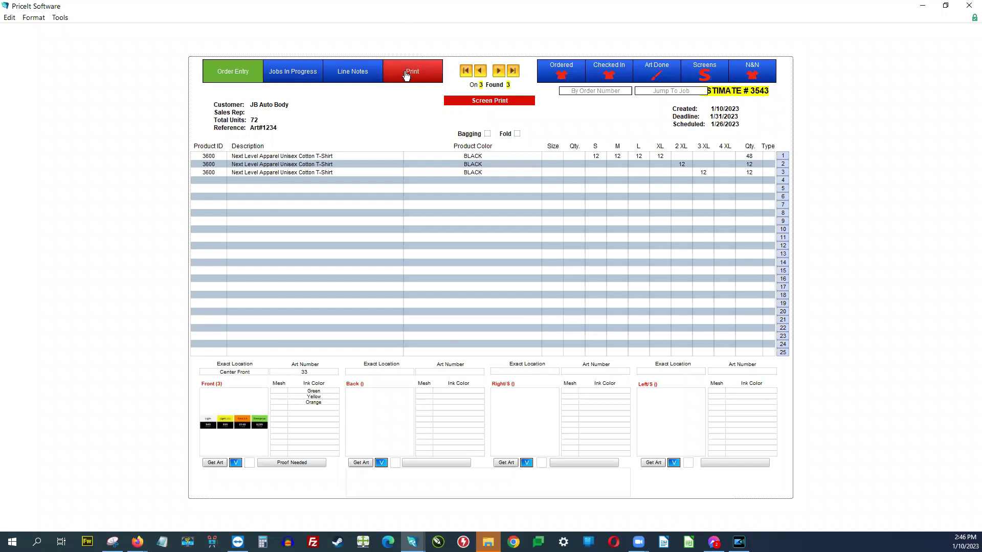
# Preview the work order's Print dialog, then cancel printing.
pyautogui.click(405, 75)
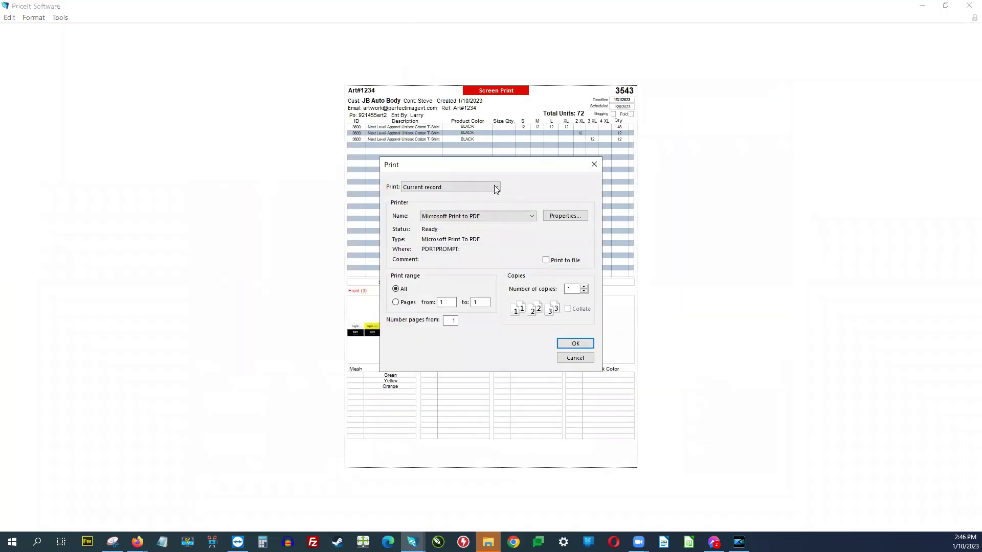
pyautogui.moveTo(487, 170); pyautogui.dragTo(158, 132)
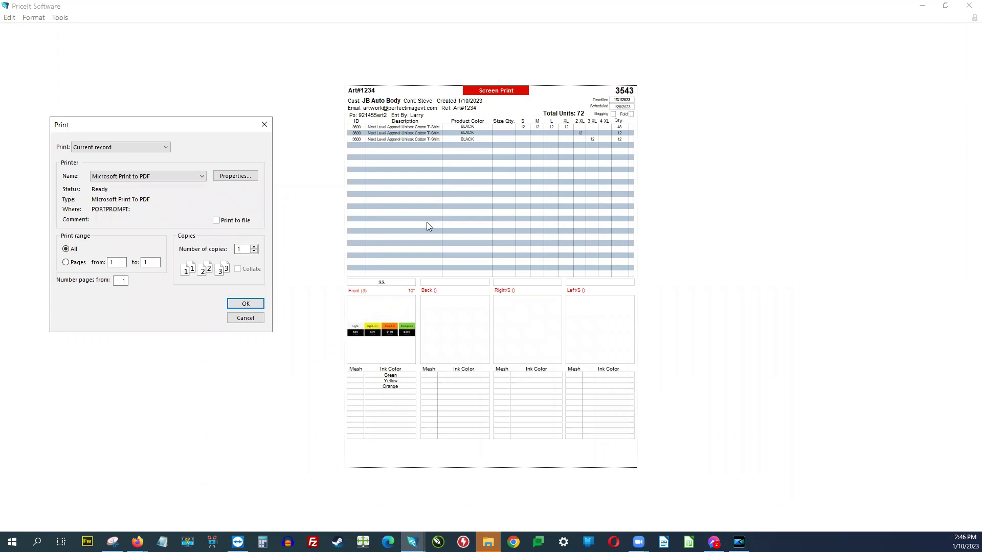
pyautogui.click(257, 318)
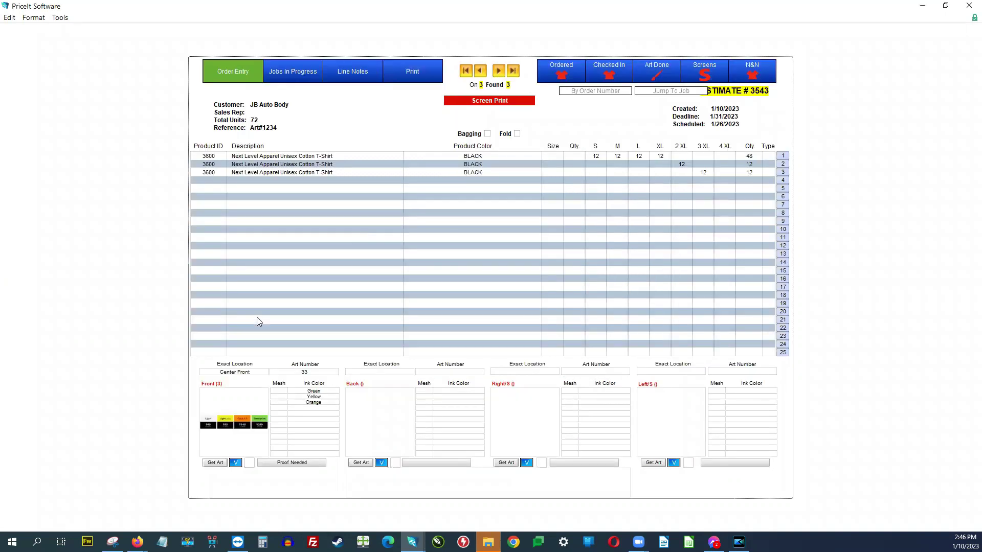
# Open the front embroidery thread colours and select the Madeira Rayon thread line.
pyautogui.click(235, 71)
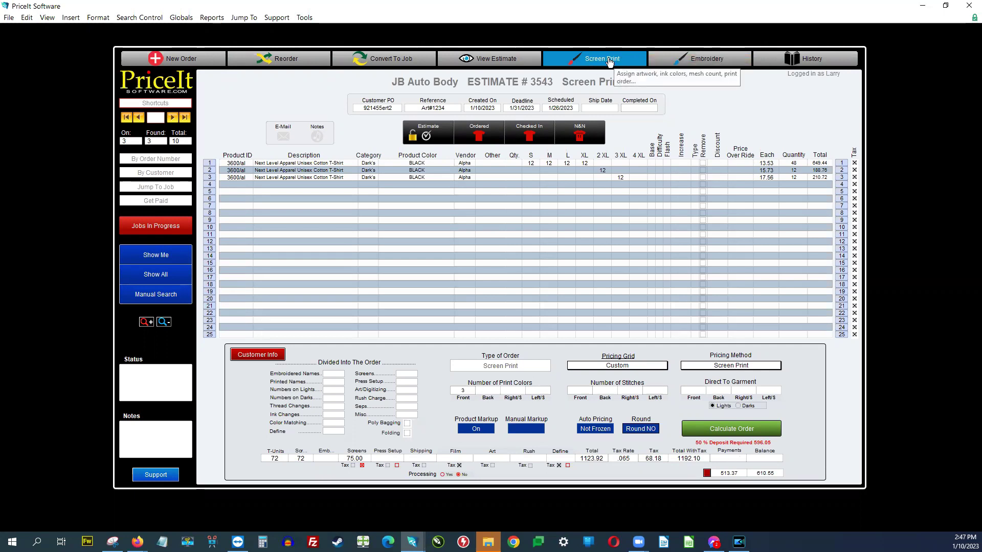
pyautogui.click(703, 58)
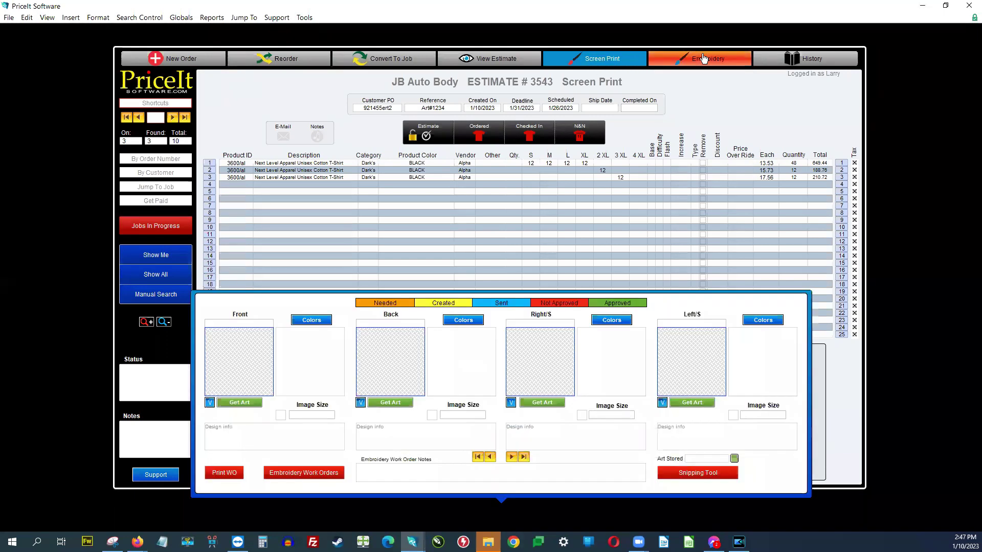
pyautogui.click(308, 326)
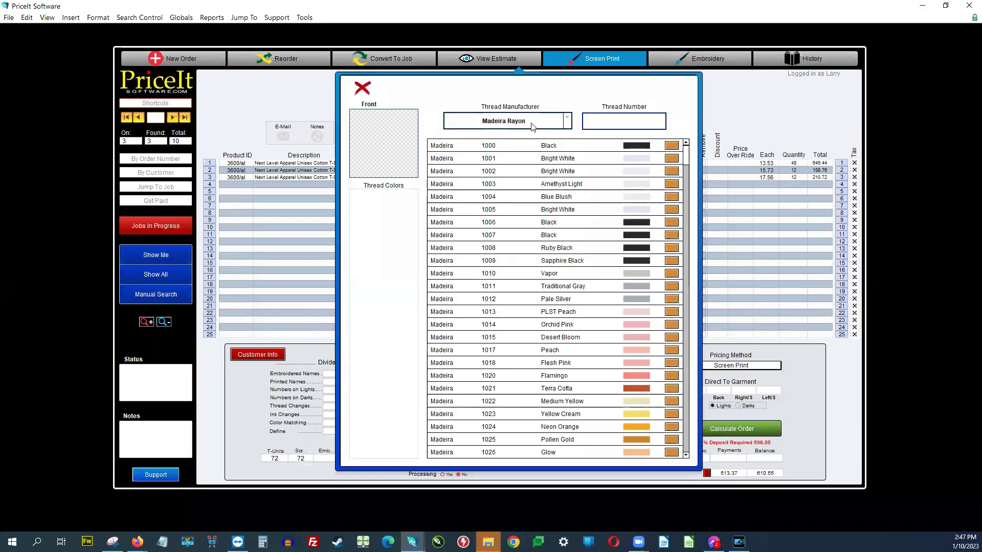
pyautogui.click(565, 120)
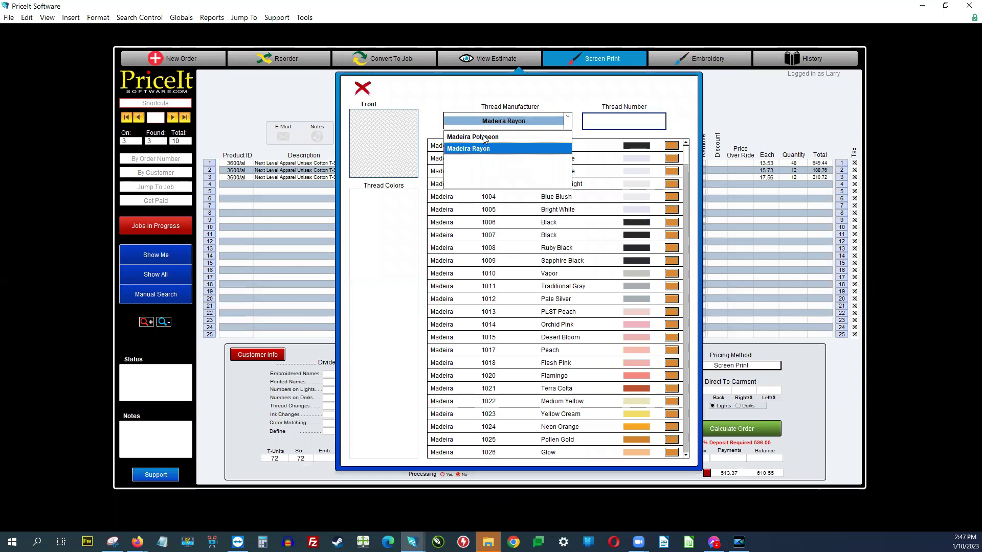
pyautogui.click(532, 136)
pyautogui.click(567, 120)
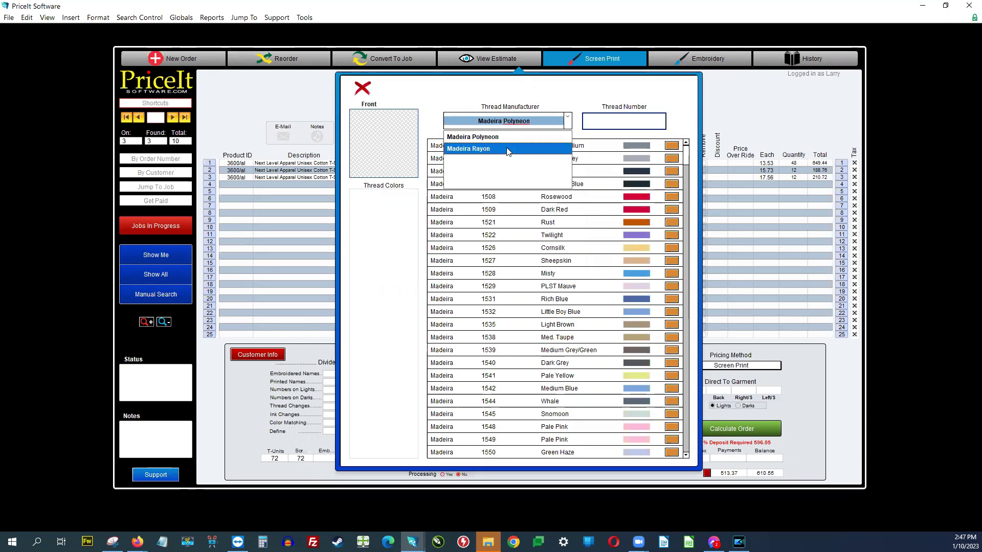
pyautogui.click(508, 149)
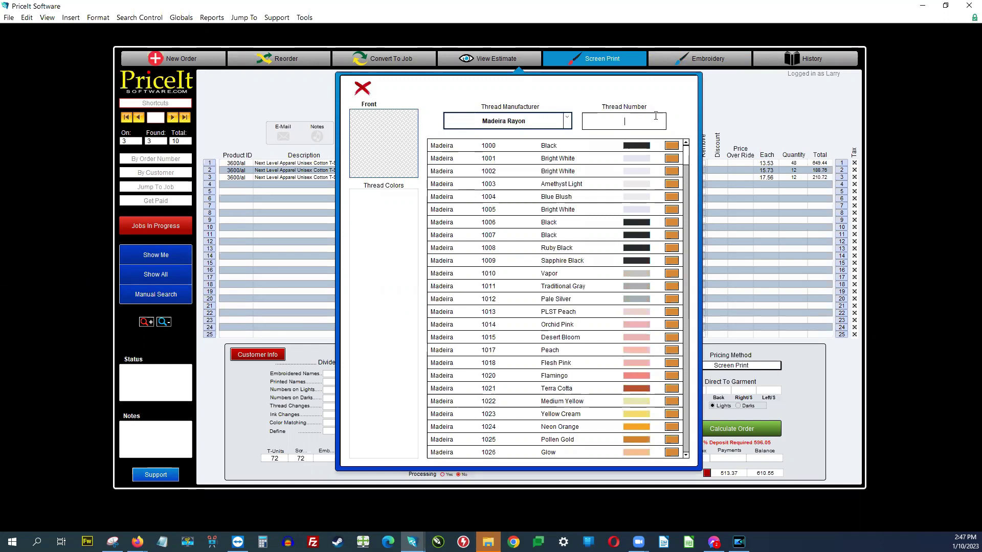
# Add threads 1009 Sapphire Black, 1014 Orchid Pink, 1021 Terra Cotta and 1024 Neon Orange.
pyautogui.click(671, 260)
pyautogui.click(671, 324)
pyautogui.click(672, 388)
pyautogui.click(671, 426)
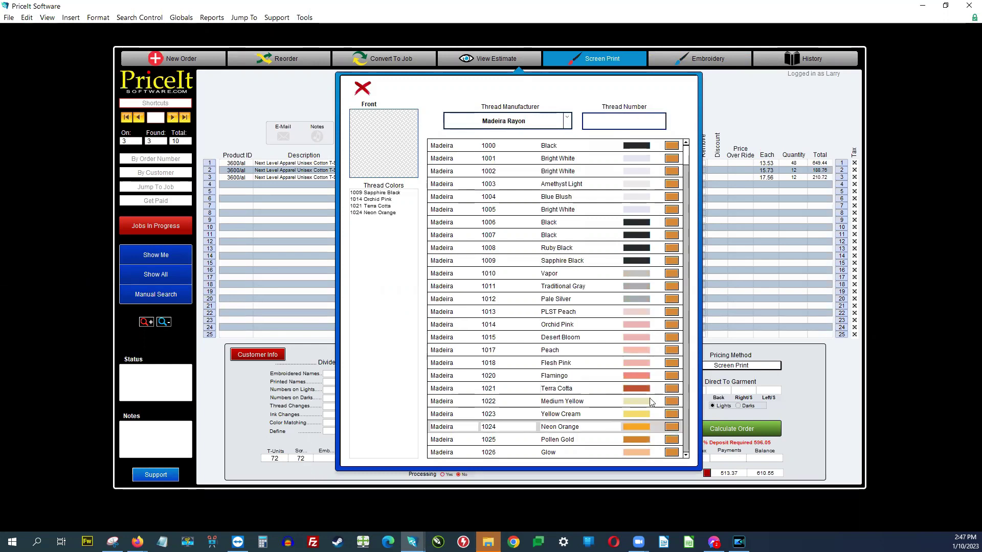
pyautogui.moveTo(399, 212); pyautogui.dragTo(341, 199)
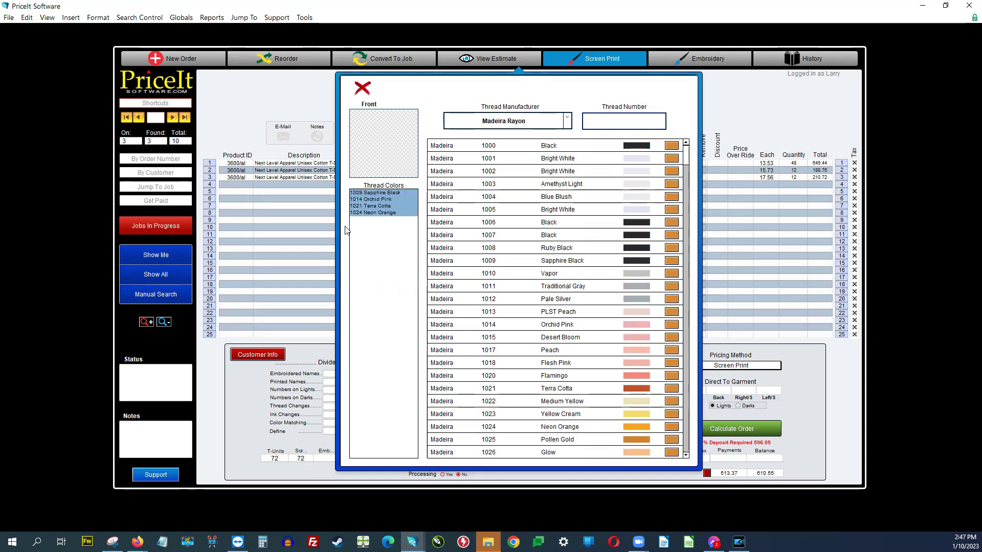
pyautogui.click(362, 90)
pyautogui.click(797, 59)
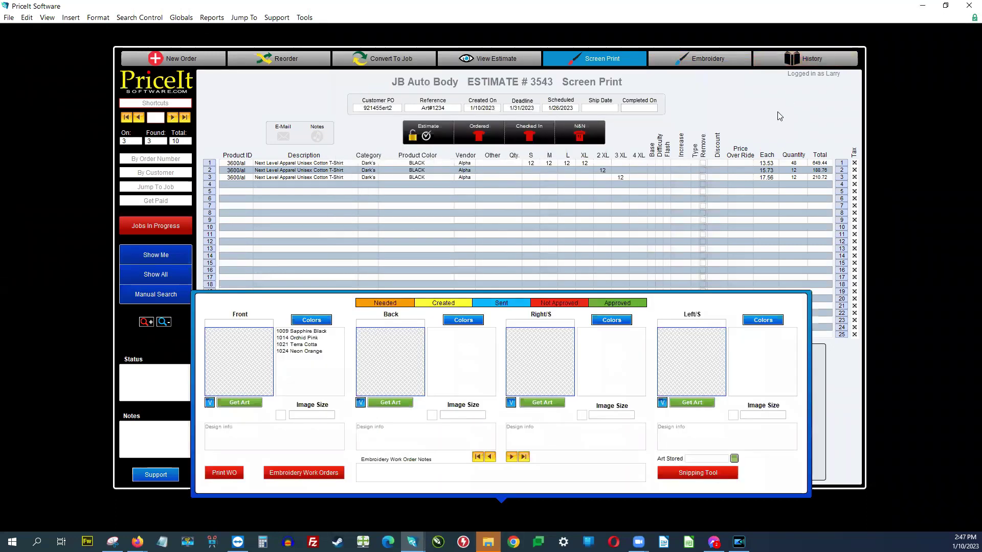
pyautogui.click(796, 65)
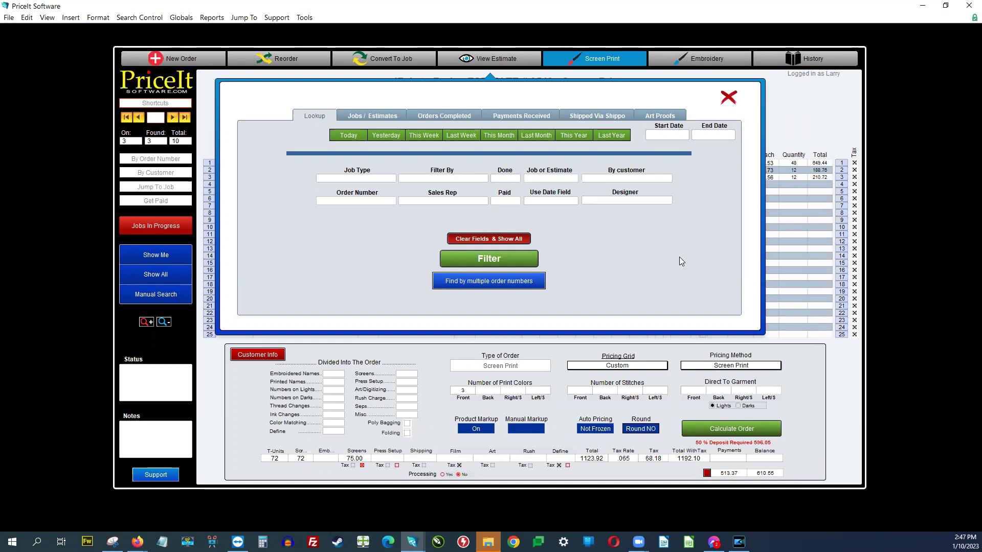
pyautogui.click(378, 179)
pyautogui.click(410, 210)
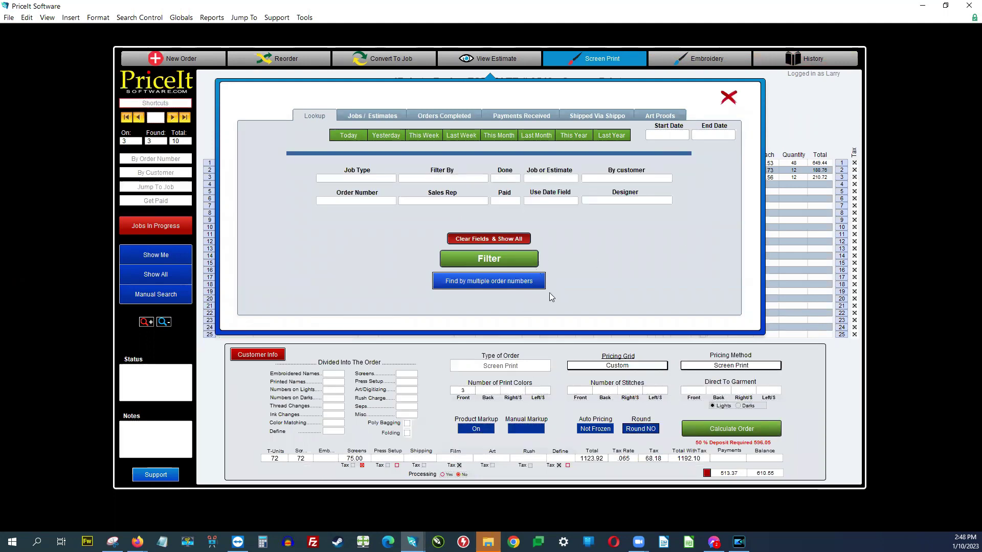
pyautogui.click(728, 98)
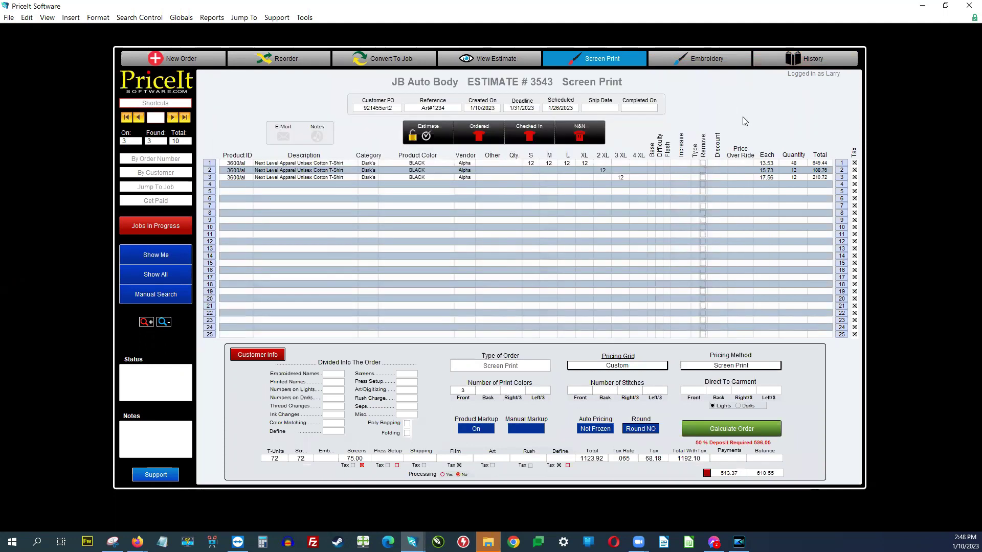
pyautogui.click(207, 18)
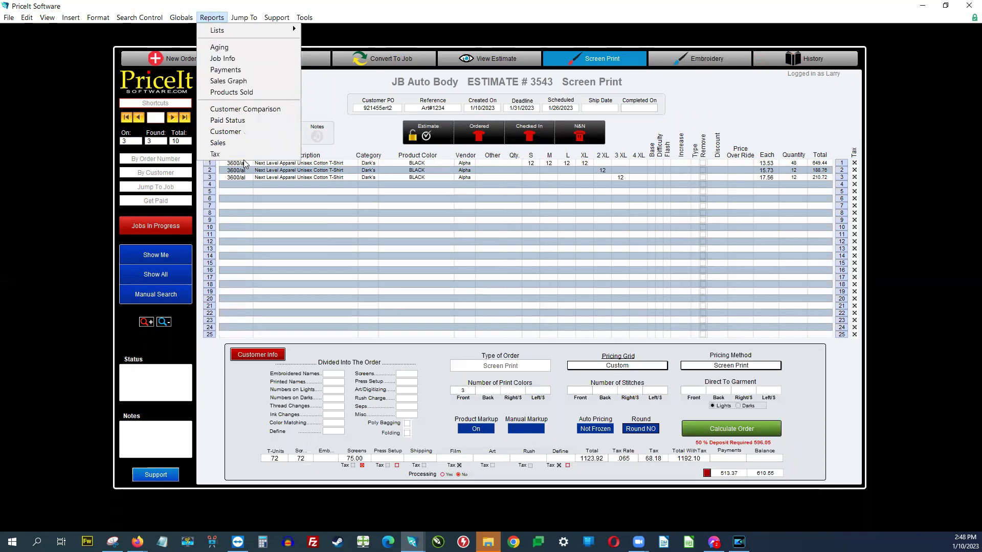
pyautogui.click(820, 148)
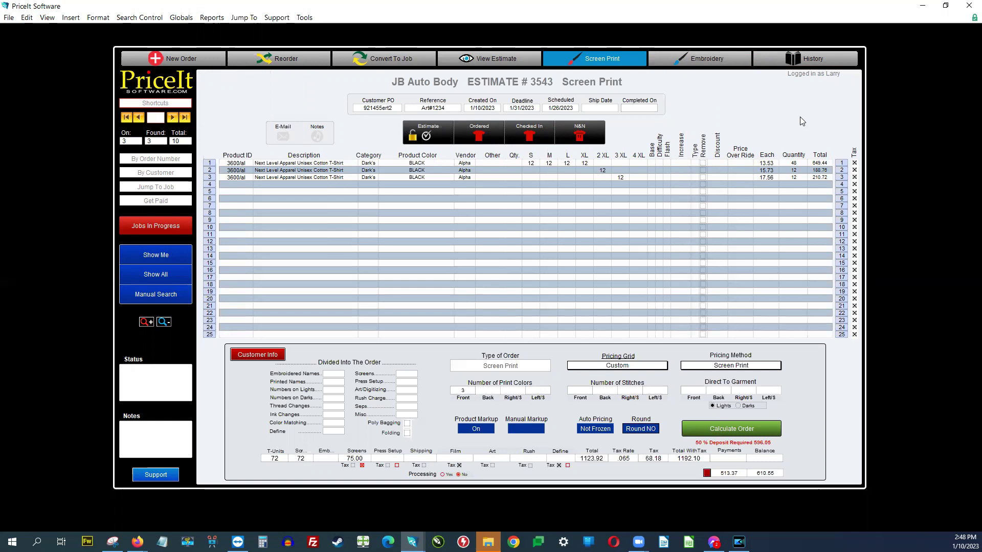
# Go to Shortcuts > Garment Purchasing for estimate #3543 and create the purchasing report.
pyautogui.click(479, 138)
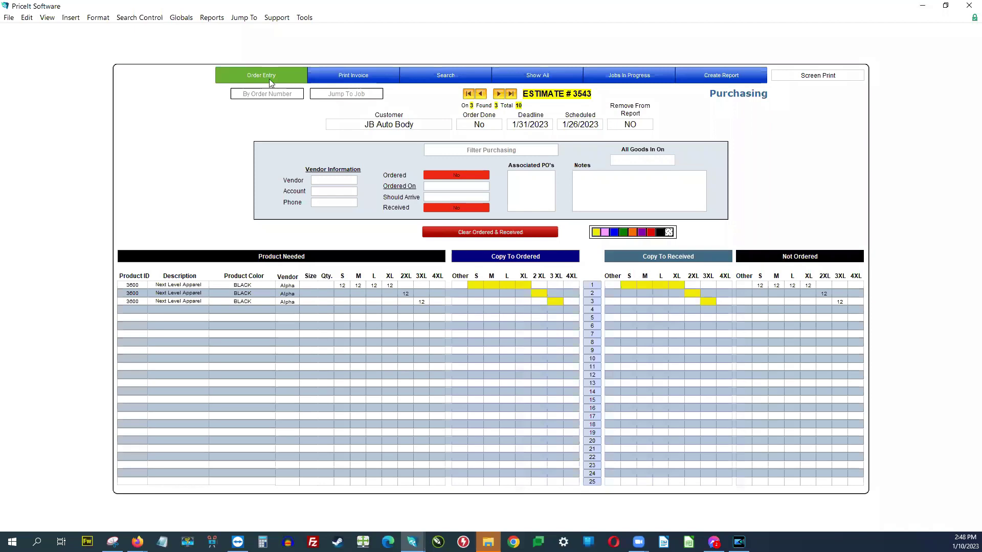
pyautogui.click(277, 80)
pyautogui.click(167, 106)
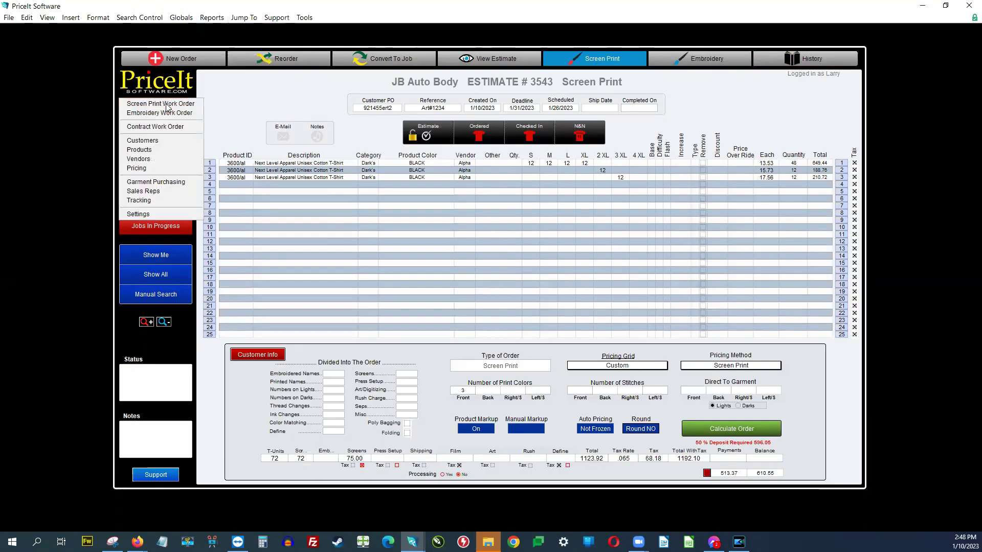
pyautogui.click(170, 182)
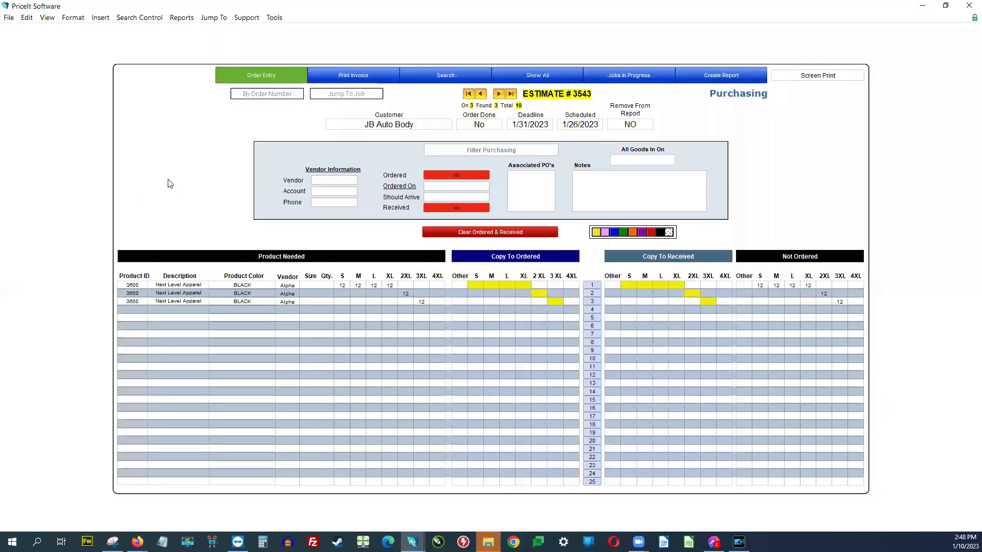
pyautogui.click(729, 78)
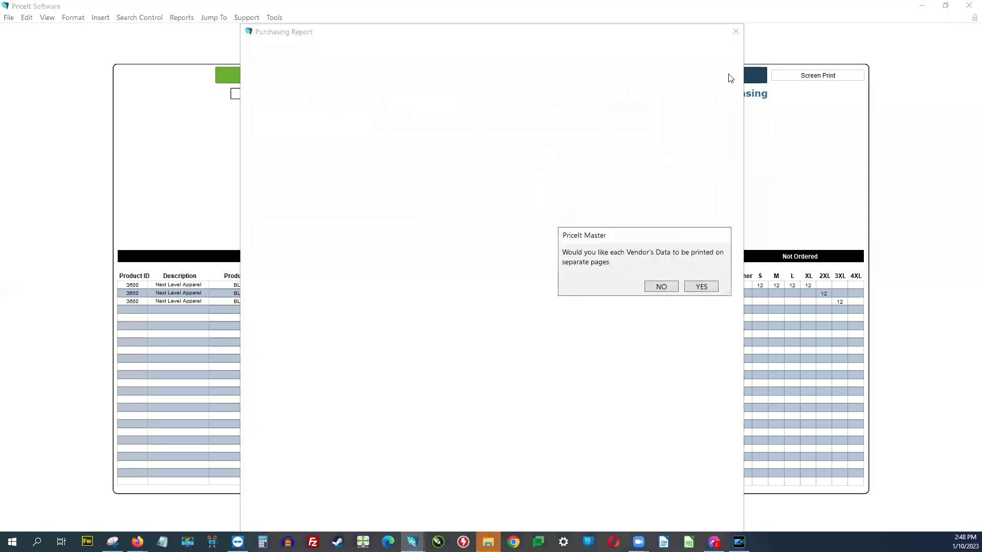
# Keep vendors on the same pages and mark the G200 shirts as ordered.
pyautogui.click(660, 286)
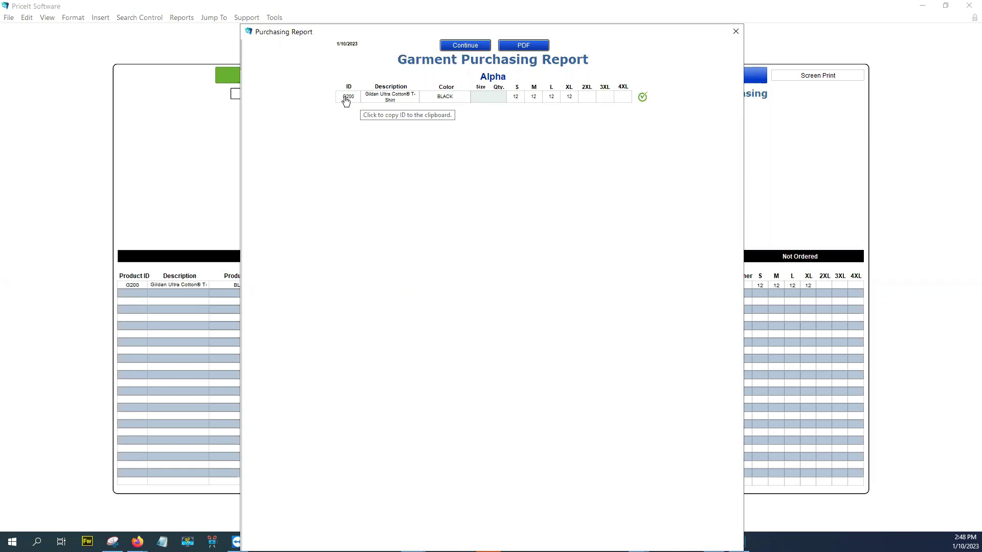
pyautogui.click(346, 99)
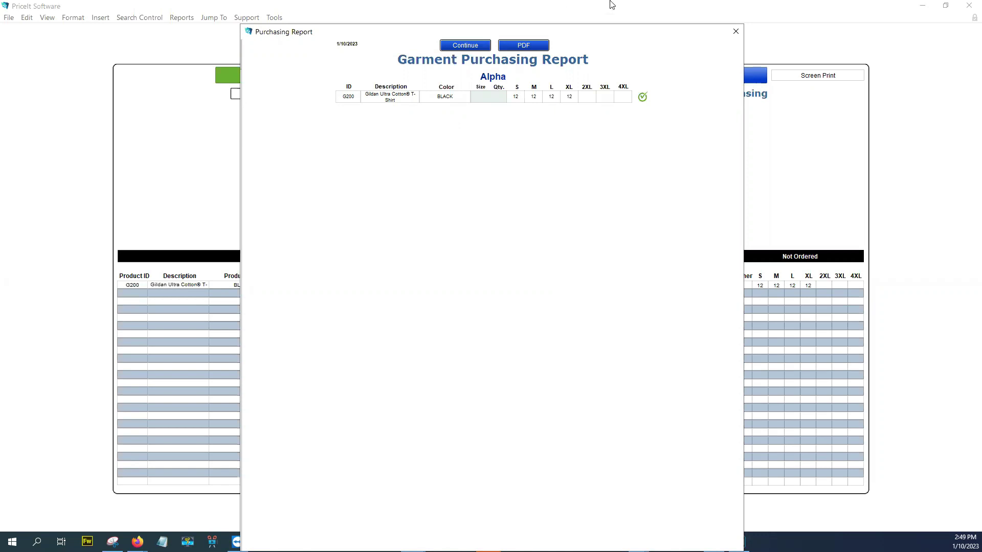
pyautogui.click(643, 98)
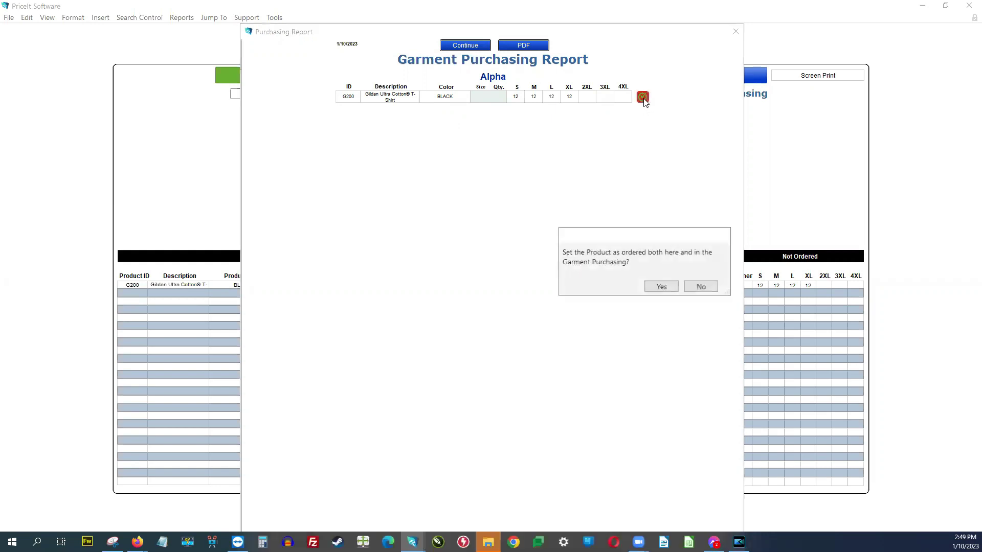
pyautogui.click(661, 286)
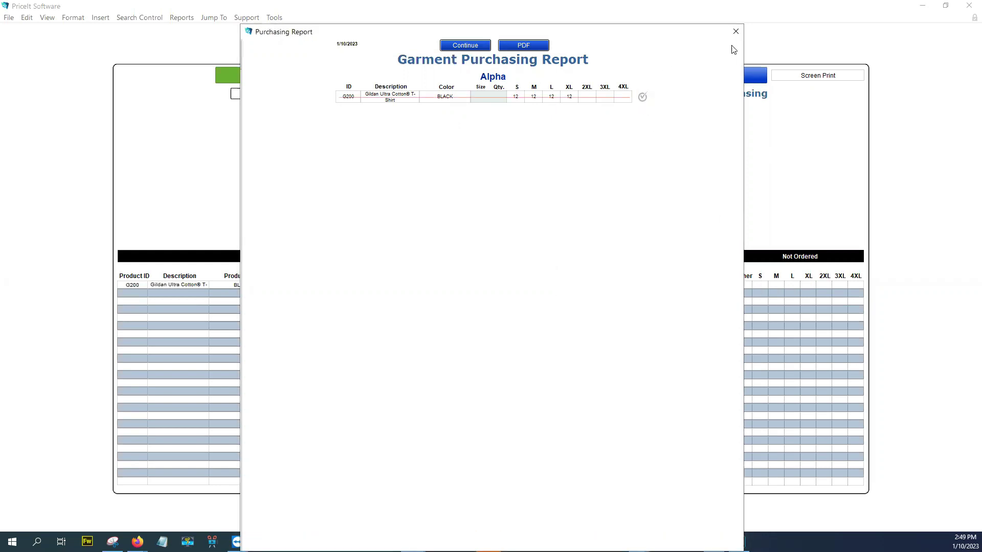
# Continue past the report without printing and decline the job break down.
pyautogui.click(474, 46)
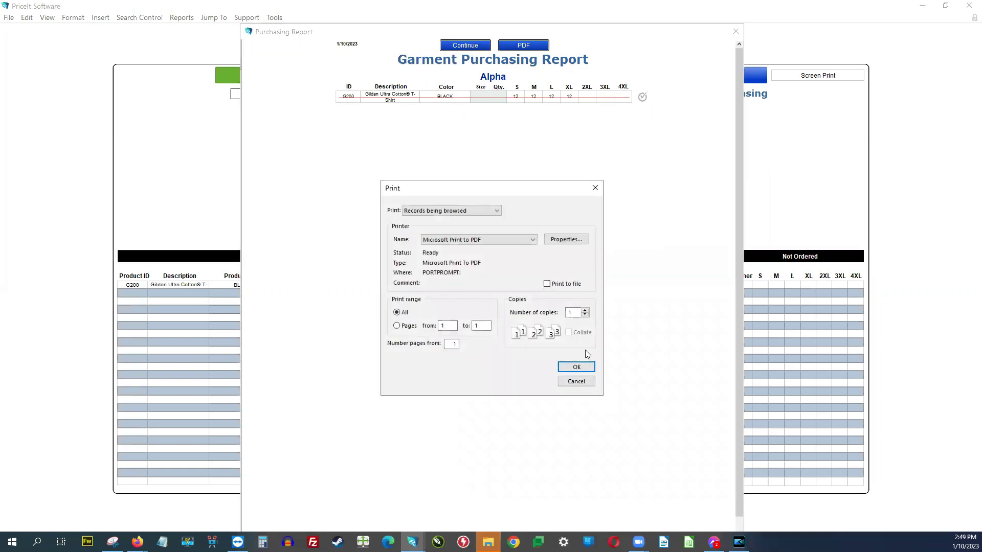
pyautogui.click(587, 381)
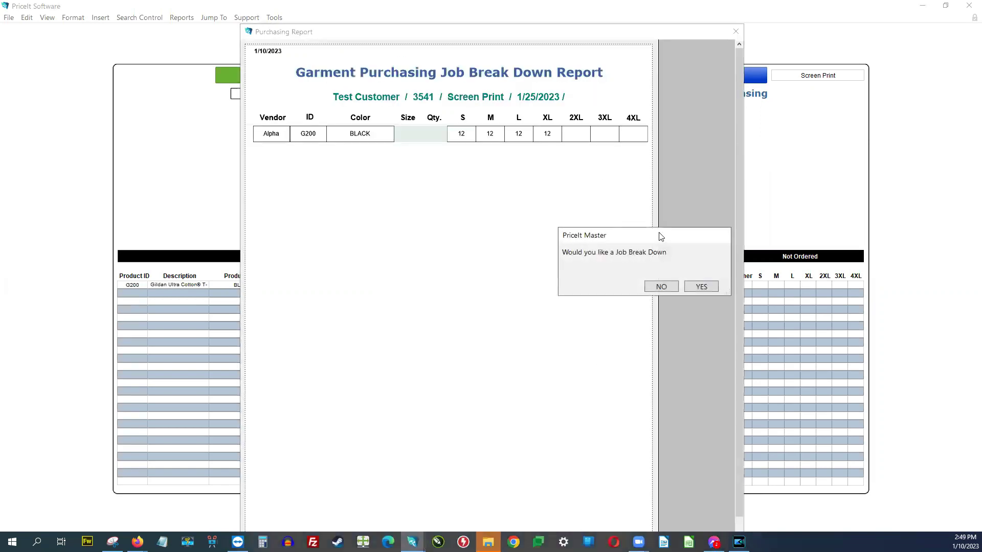
pyautogui.moveTo(659, 237); pyautogui.dragTo(1, 150)
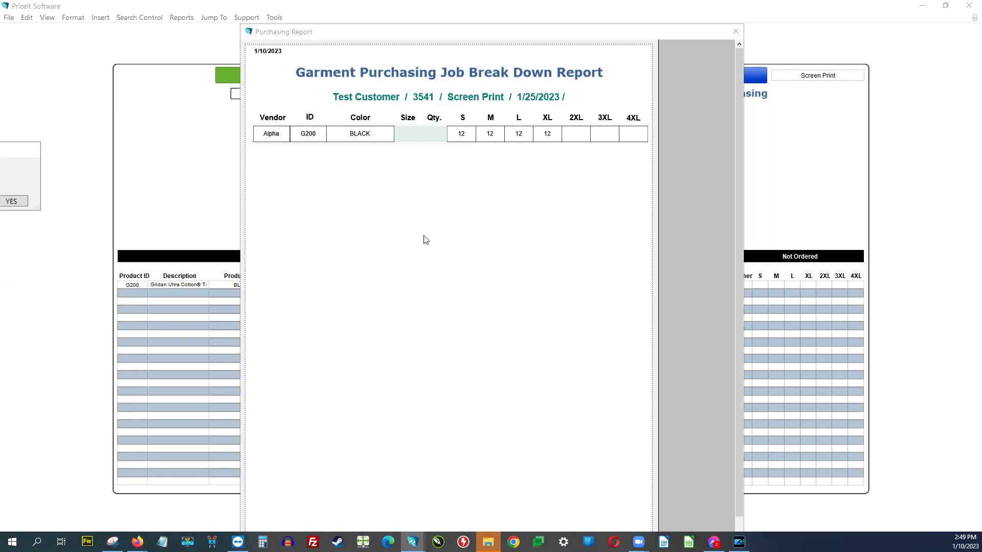
pyautogui.moveTo(20, 149); pyautogui.dragTo(439, 152)
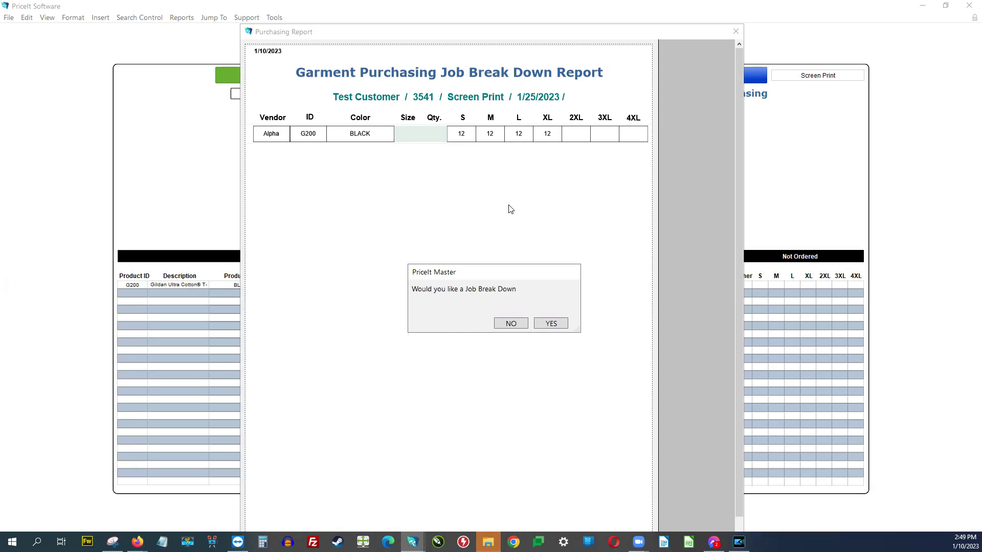
pyautogui.click(511, 325)
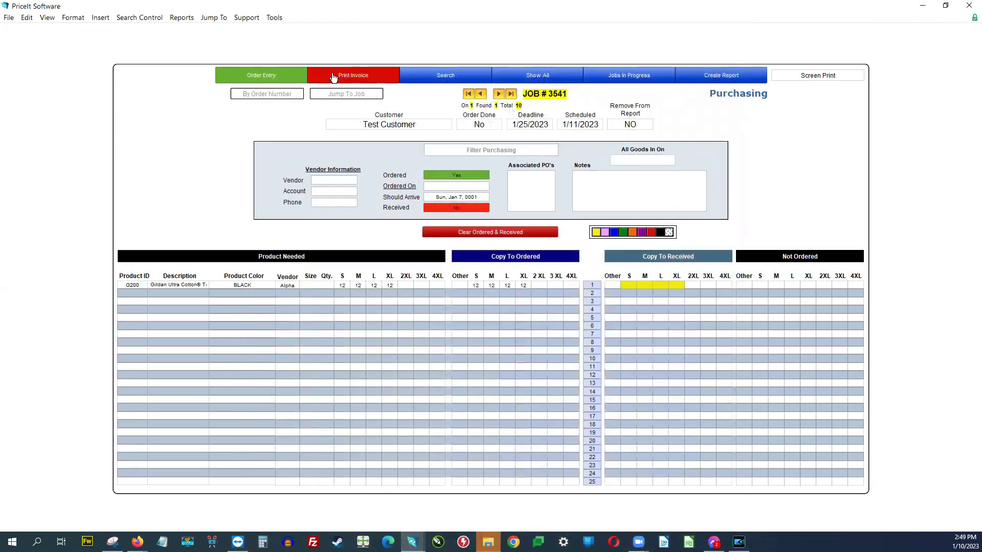
# In purchasing, mark Estimate #3543's three black shirt lines as ordered and received, then return to order entry.
pyautogui.click(537, 75)
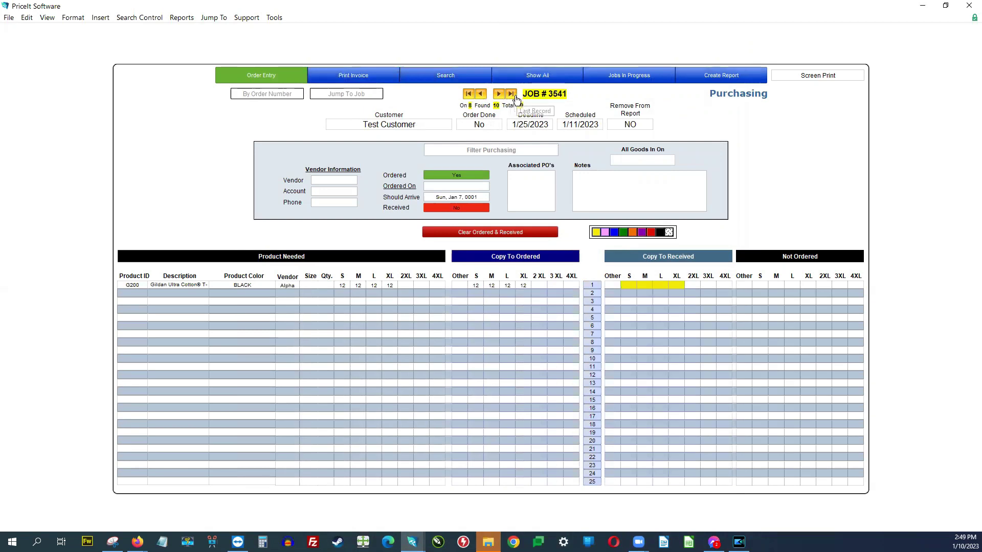
pyautogui.click(511, 94)
pyautogui.click(518, 258)
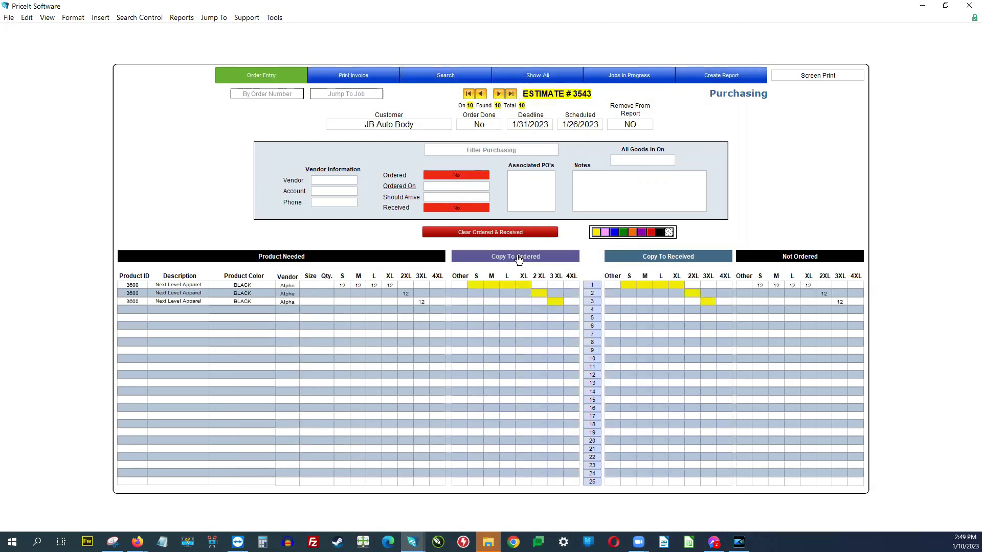
pyautogui.click(667, 260)
pyautogui.click(275, 75)
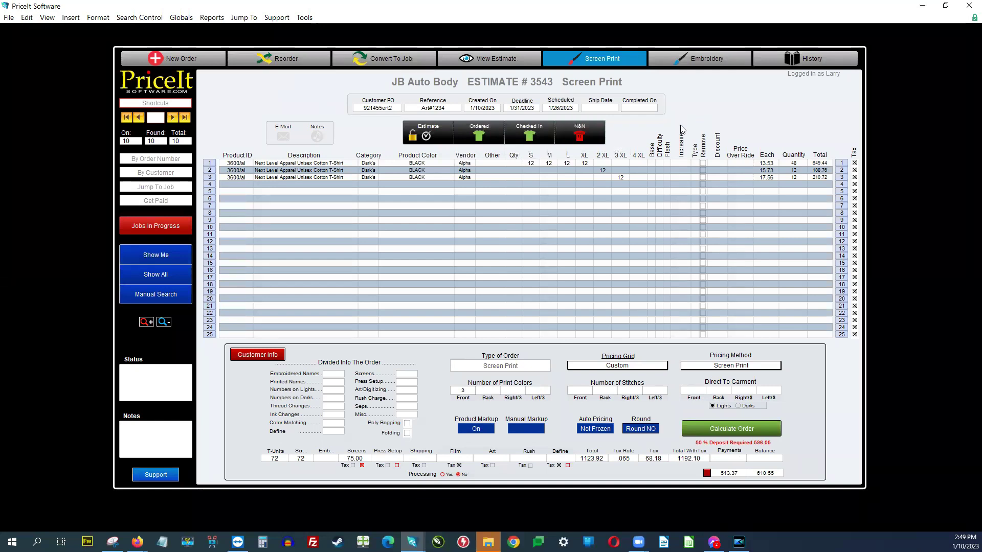
pyautogui.click(592, 137)
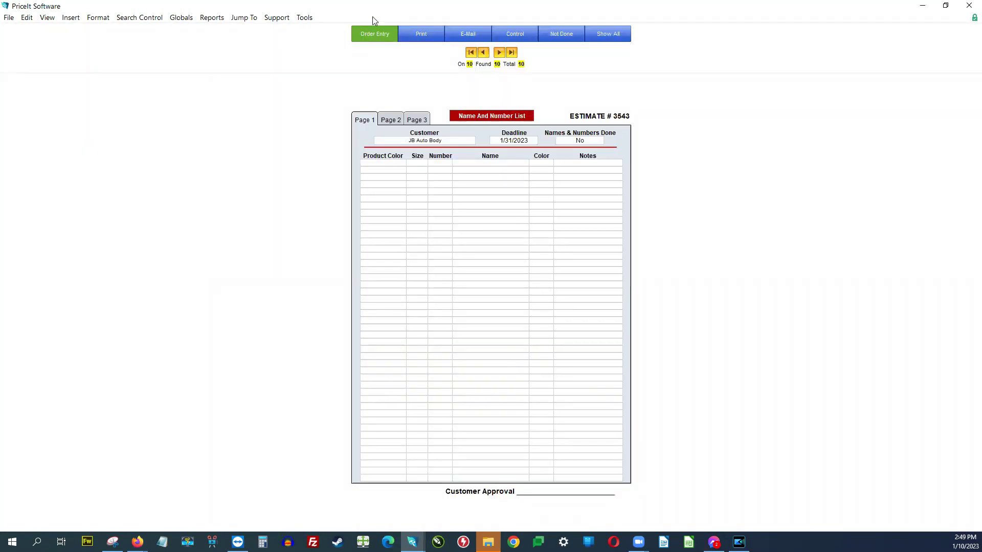
pyautogui.click(377, 41)
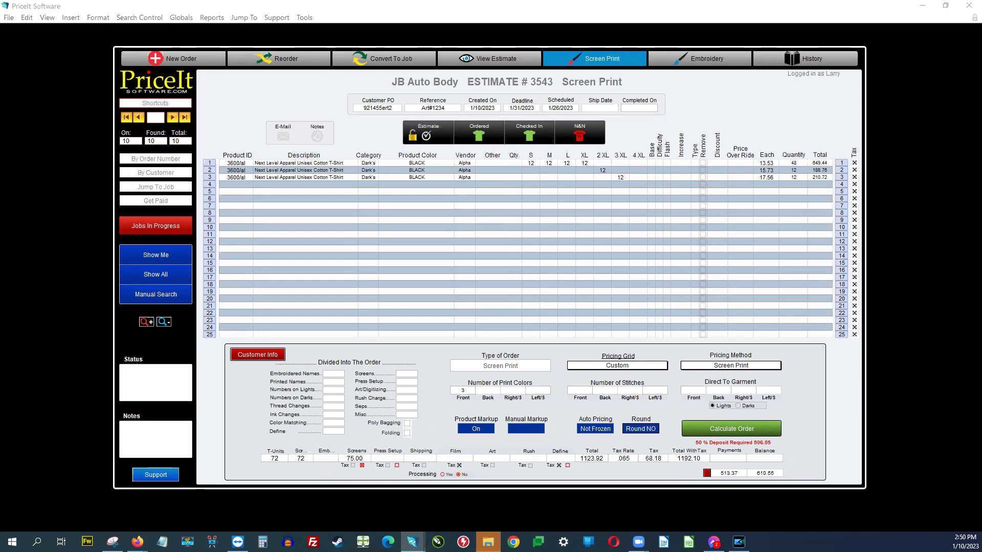
# Convert Estimate #3543 into in-house Job #3543 with 72 units and a 610.65 balance.
pyautogui.click(378, 59)
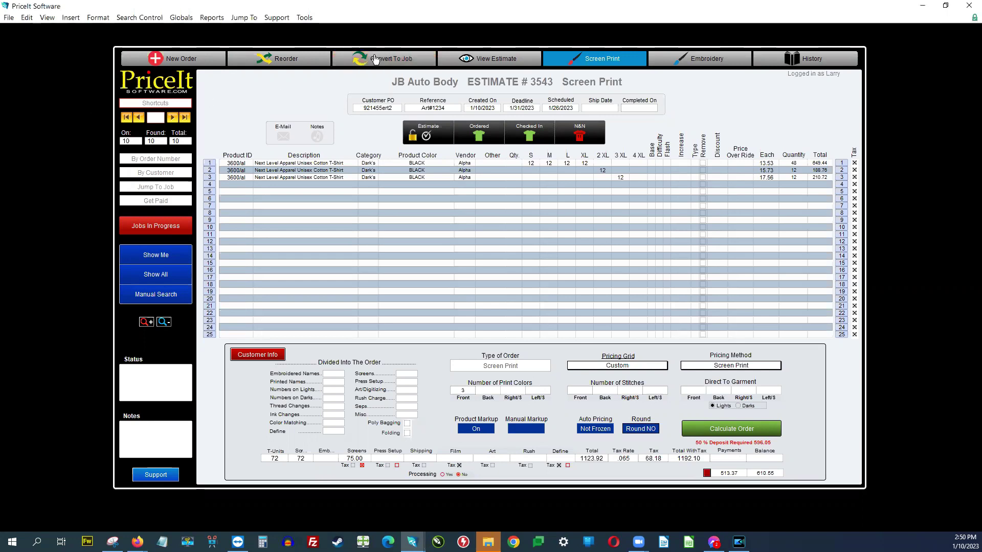
pyautogui.click(510, 323)
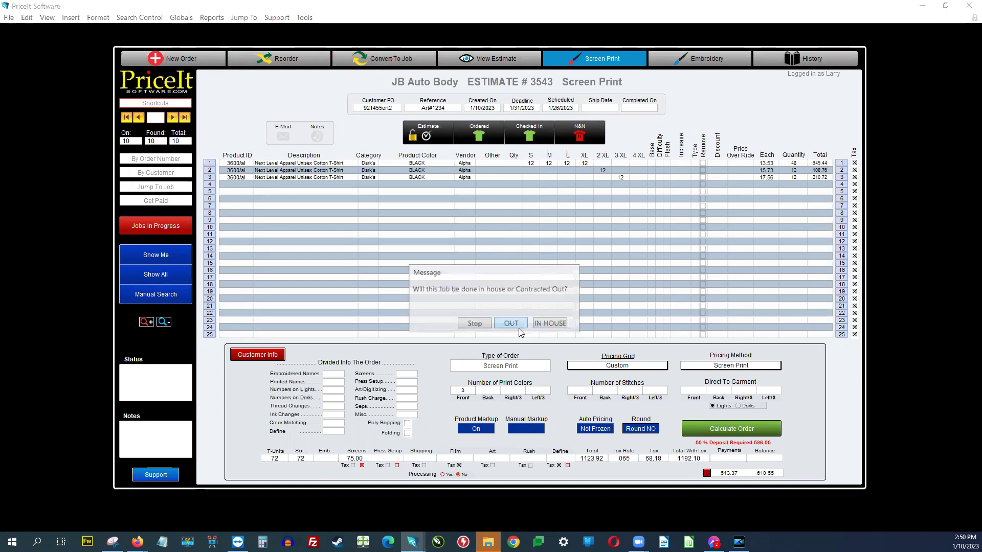
pyautogui.click(548, 324)
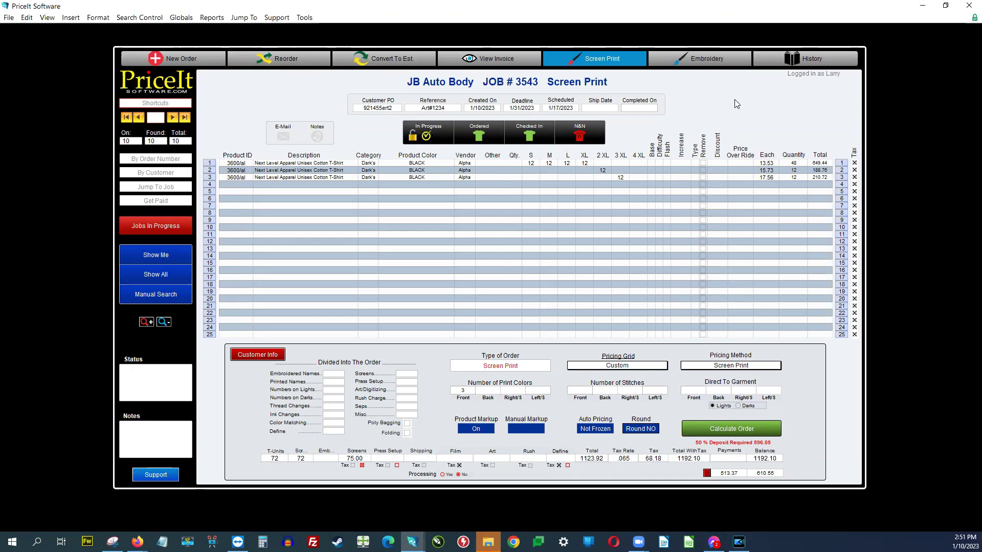
pyautogui.click(157, 103)
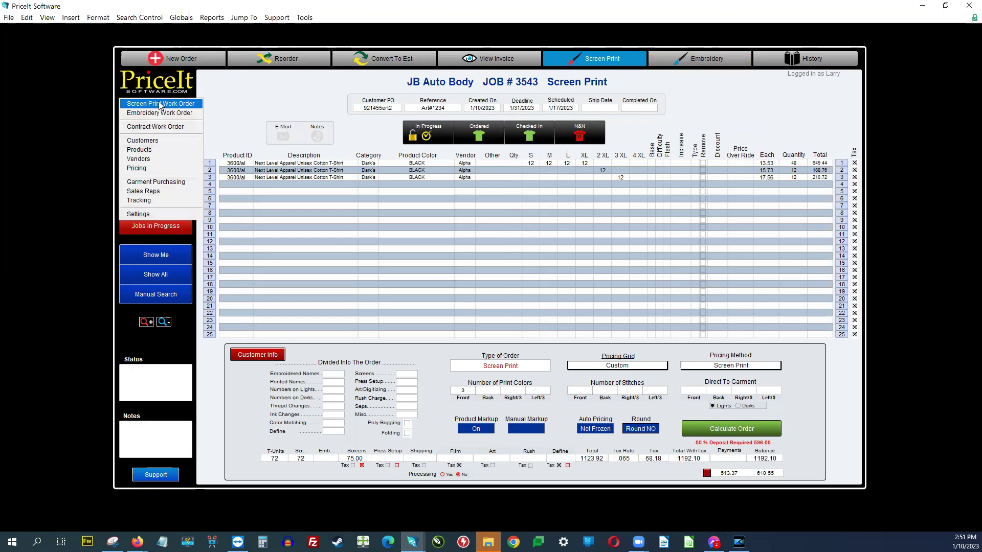
pyautogui.click(160, 105)
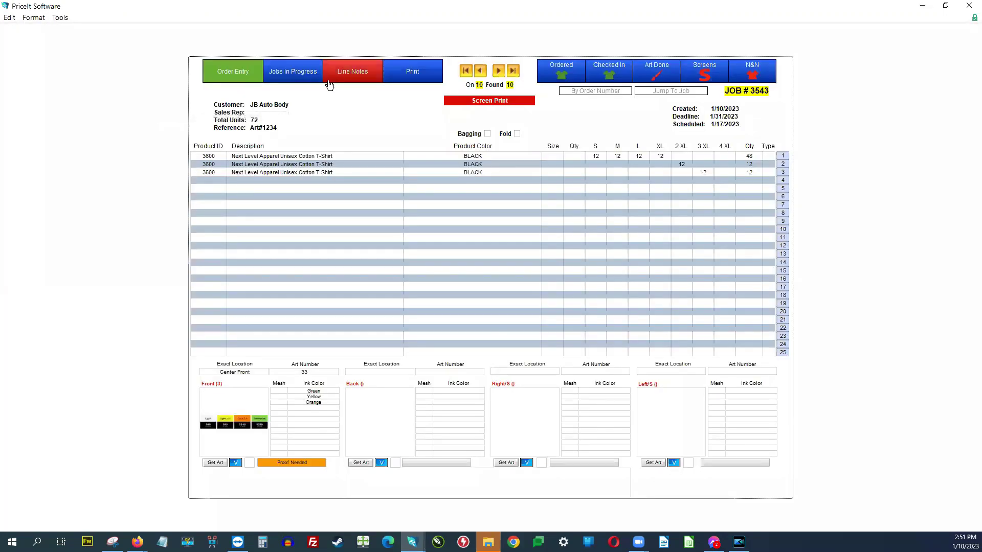
pyautogui.click(244, 75)
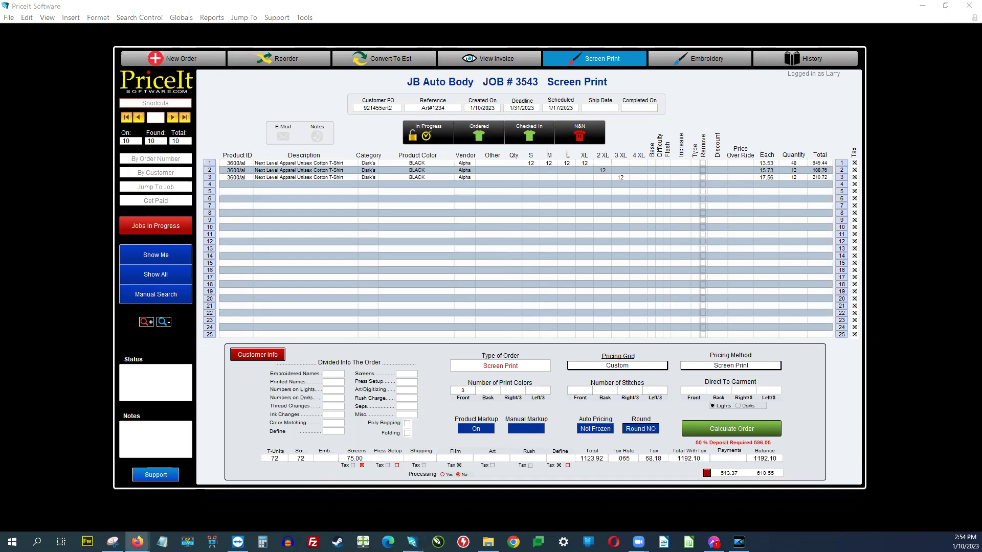
# From Customer Info, accept the PriceIt Light Plus upgrade offer and agree to its added fees.
pyautogui.click(257, 354)
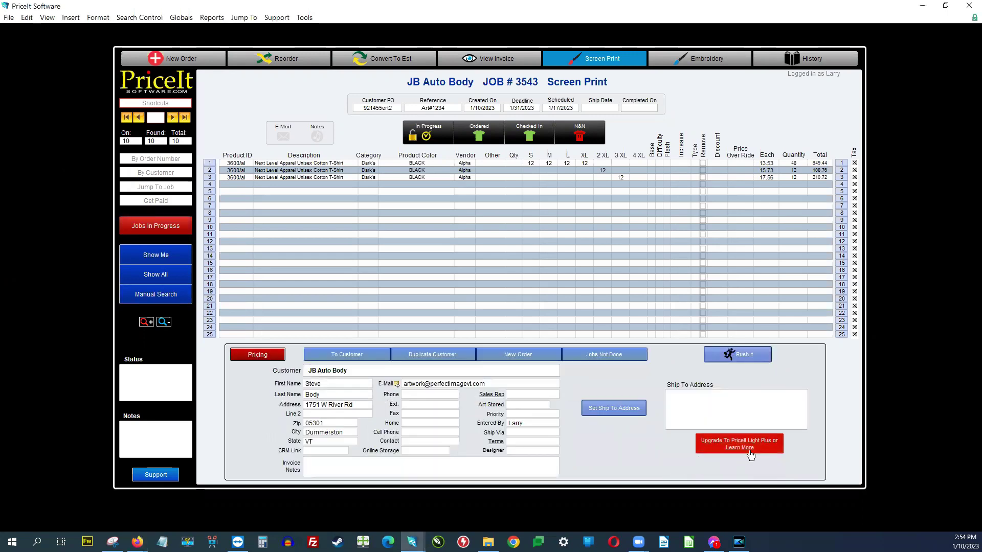
pyautogui.click(780, 453)
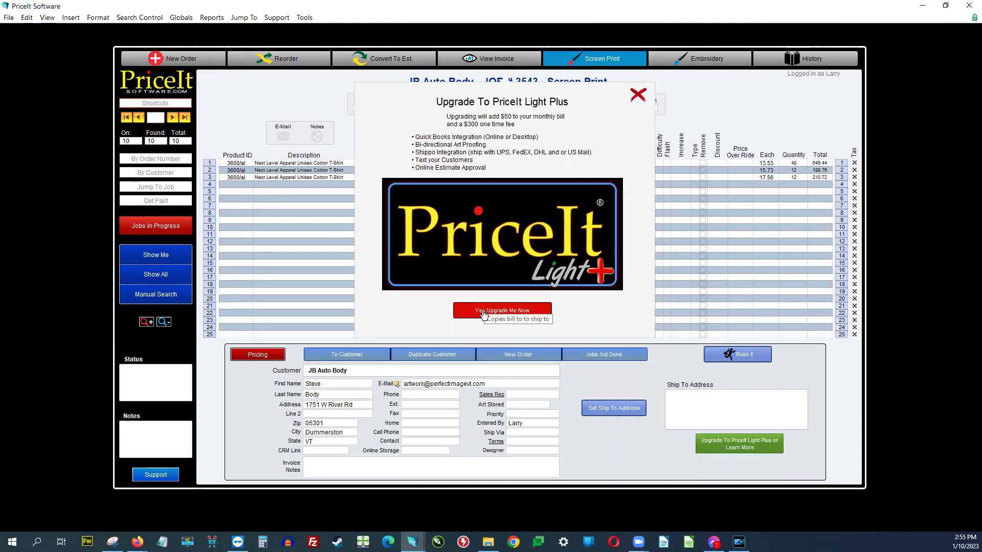
pyautogui.click(483, 310)
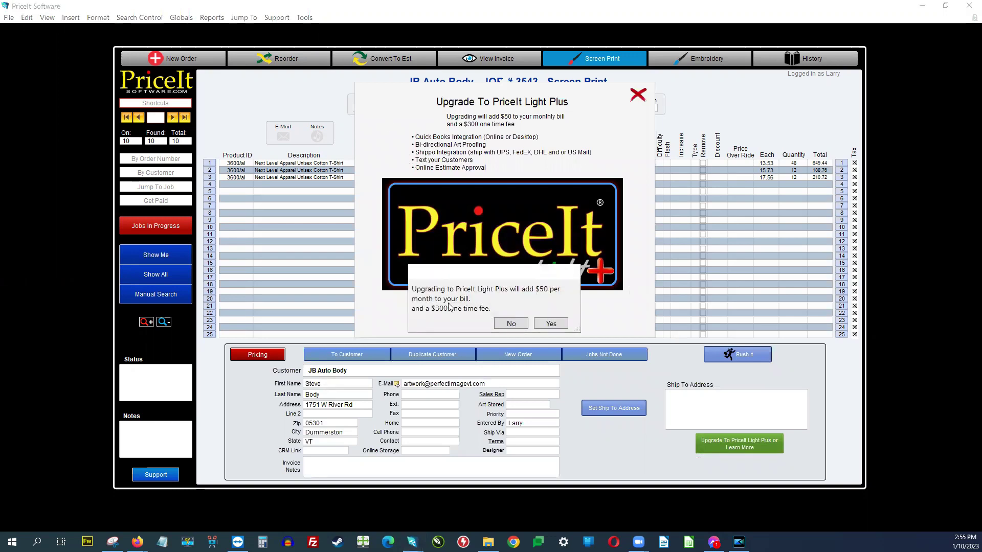
pyautogui.click(553, 324)
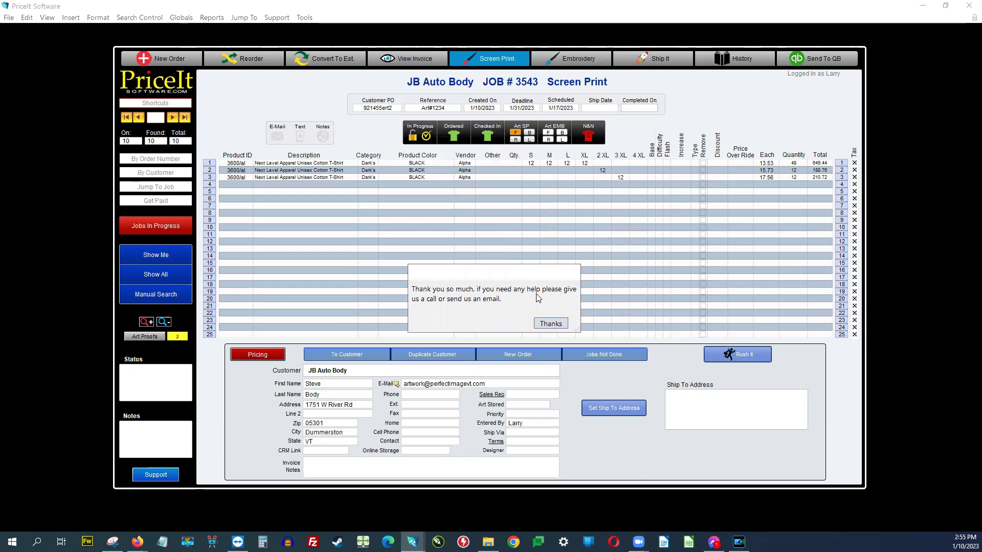
# Dismiss the upgrade thank-you, then view and close the free tech support contact details.
pyautogui.click(552, 323)
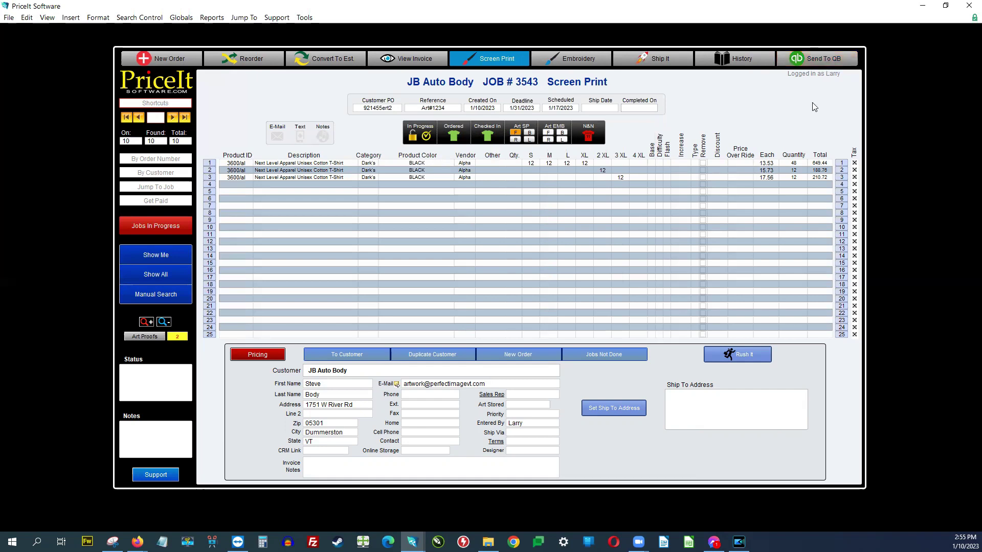
pyautogui.click(156, 475)
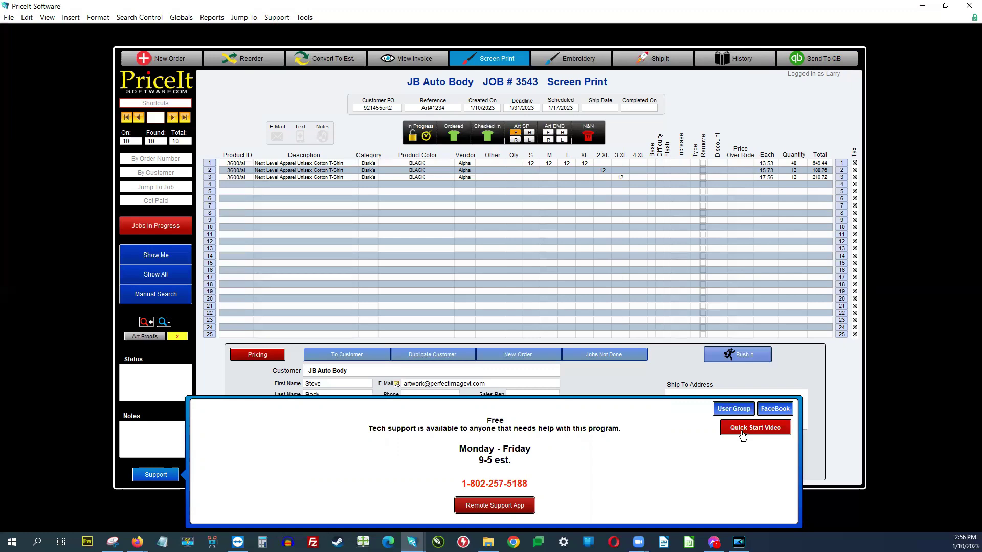
pyautogui.click(838, 391)
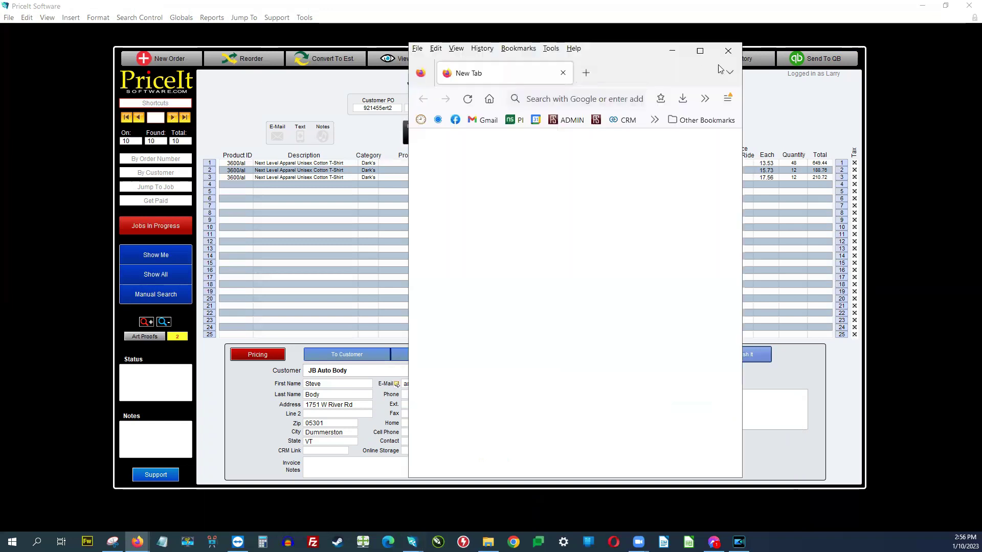
# Maximize Firefox and load the priceitsoftware.com homepage from the PriceIt bookmark.
pyautogui.click(700, 50)
pyautogui.click(188, 80)
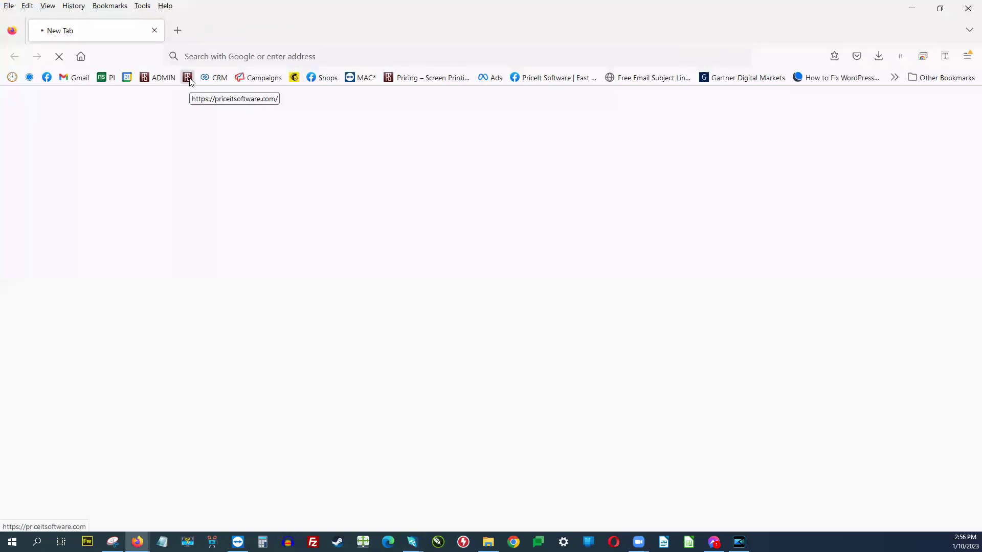
pyautogui.click(188, 78)
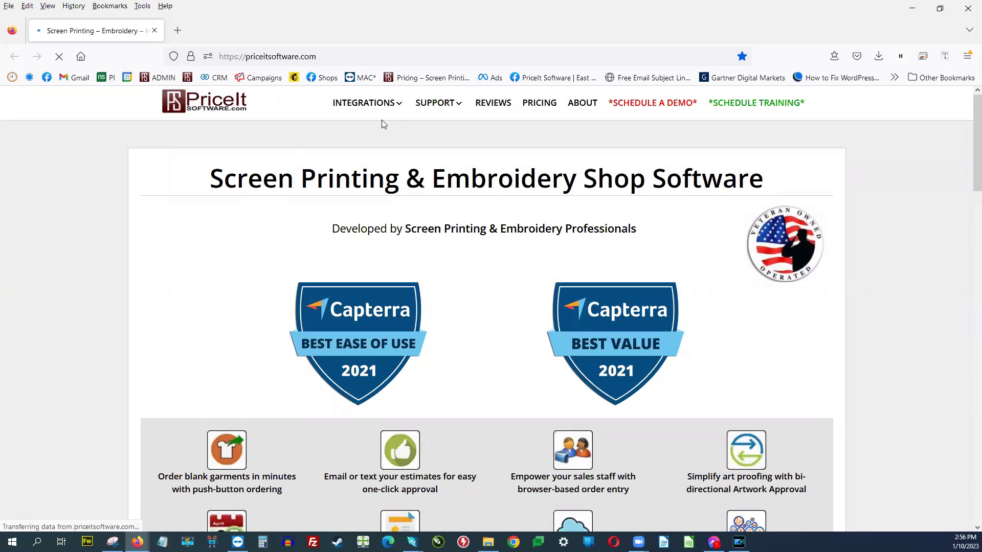
pyautogui.moveTo(432, 107)
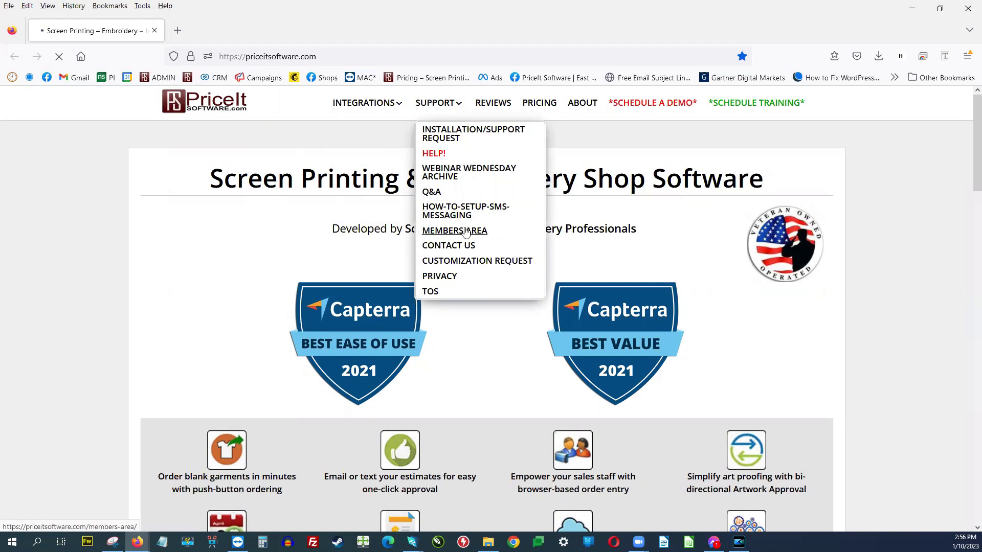
# Go to SUPPORT > MEMBERS AREA and unlock it with the members password.
pyautogui.click(465, 231)
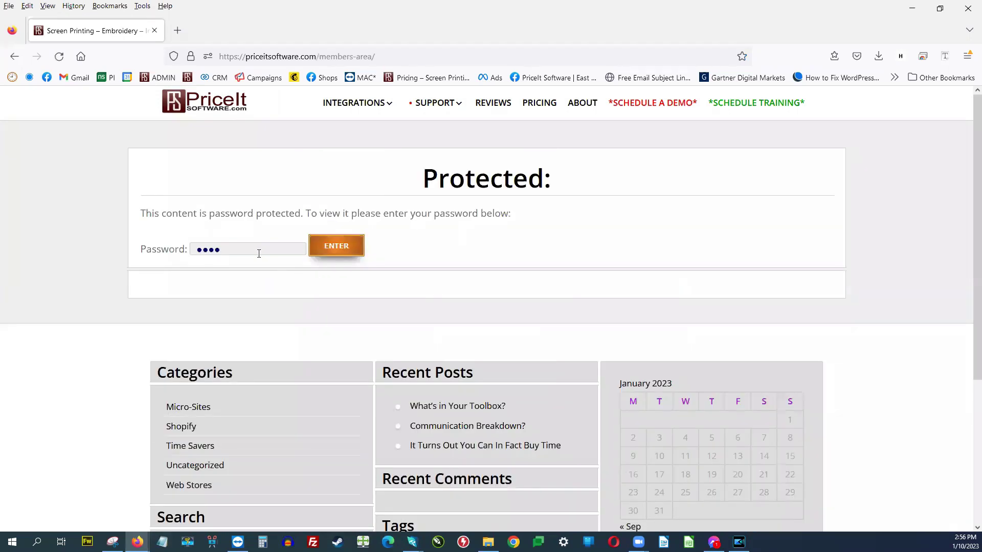
pyautogui.click(258, 252)
pyautogui.click(327, 248)
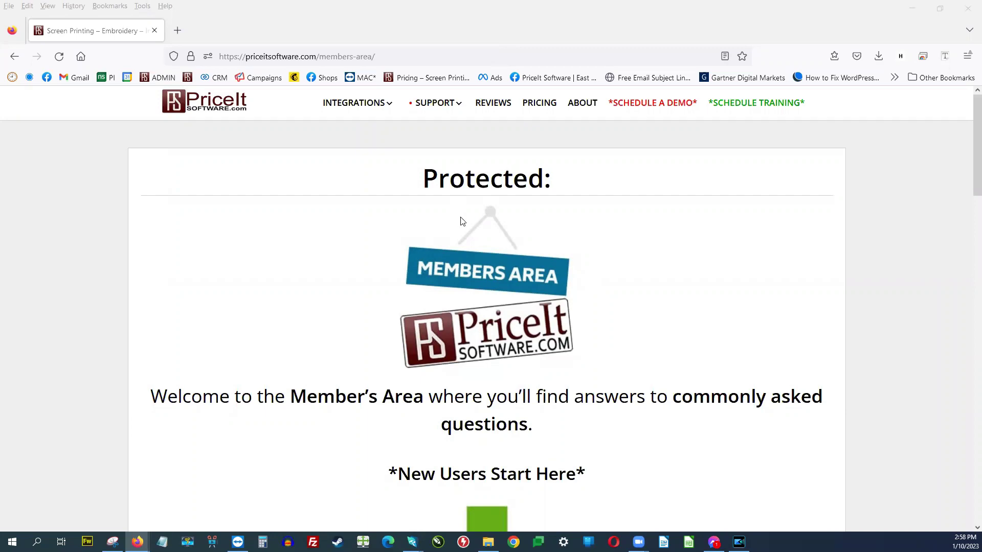
# Scroll through the Members Area's written tutorials, tutorial videos and Webinar Wednesday links.
pyautogui.scroll(-5, 463, 225)
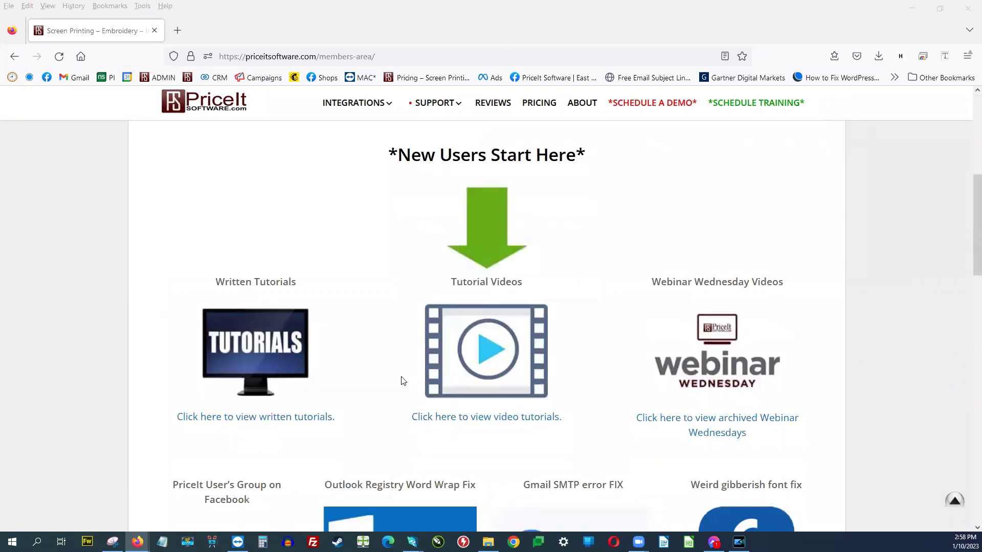
pyautogui.scroll(-3, 659, 383)
pyautogui.scroll(-2, 723, 325)
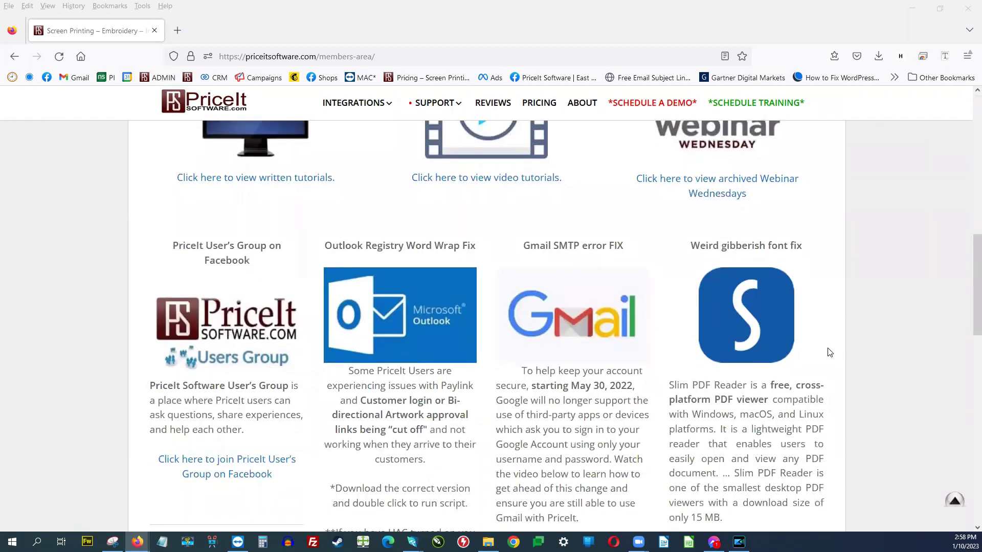
pyautogui.scroll(10, 831, 345)
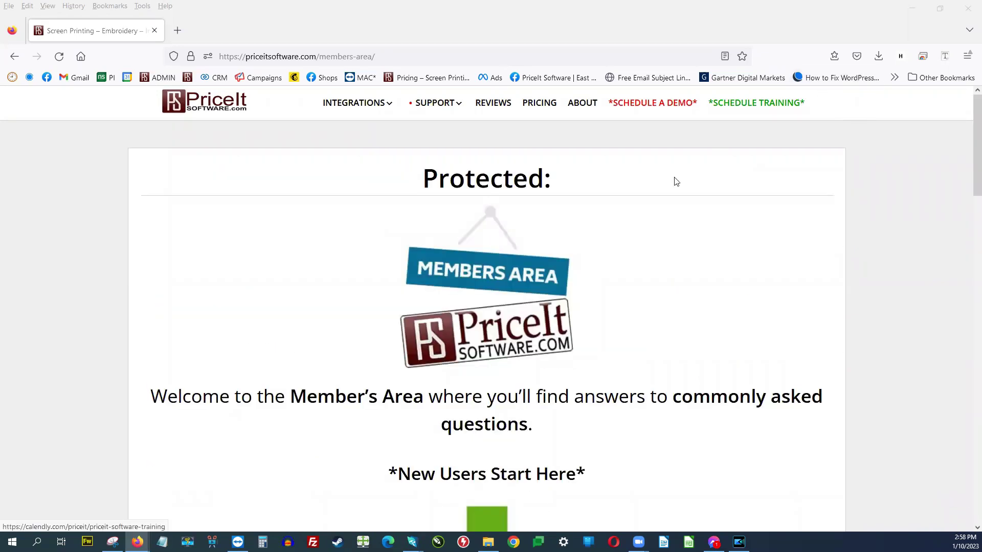